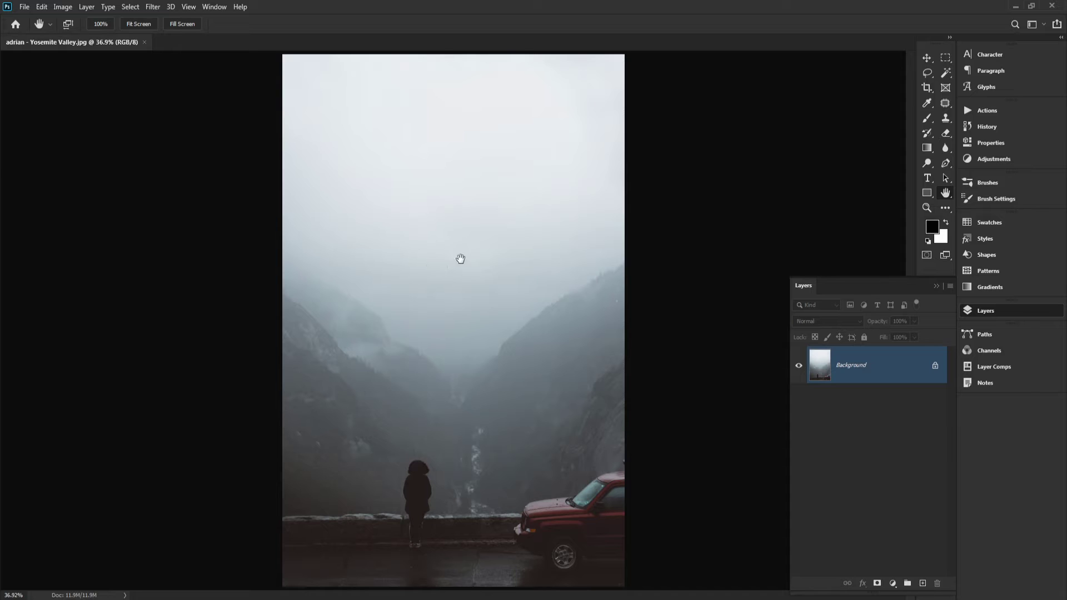
# Step: Crop the photo to remove much of the upper sky and a strip from each side, and fit the image to the screen
pyautogui.press('c')
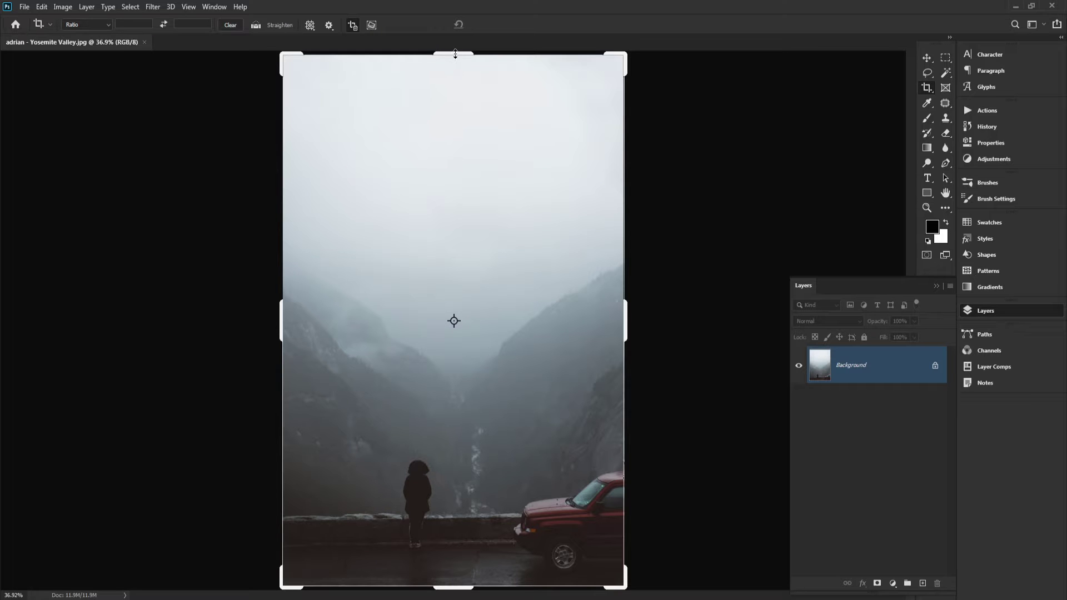
pyautogui.moveTo(456, 54); pyautogui.dragTo(460, 157)
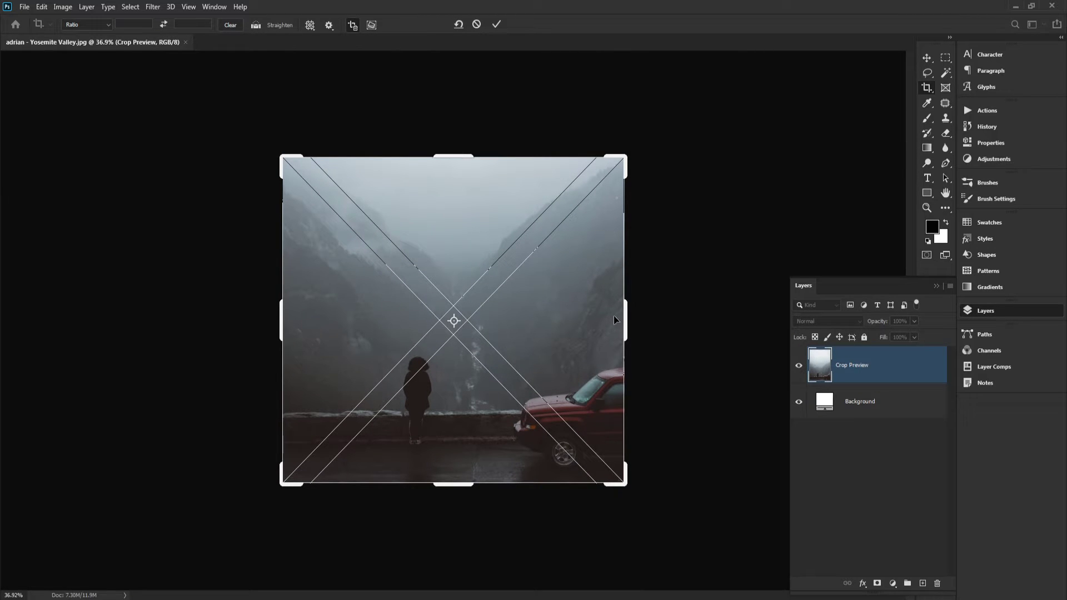
pyautogui.moveTo(625, 321); pyautogui.dragTo(608, 317)
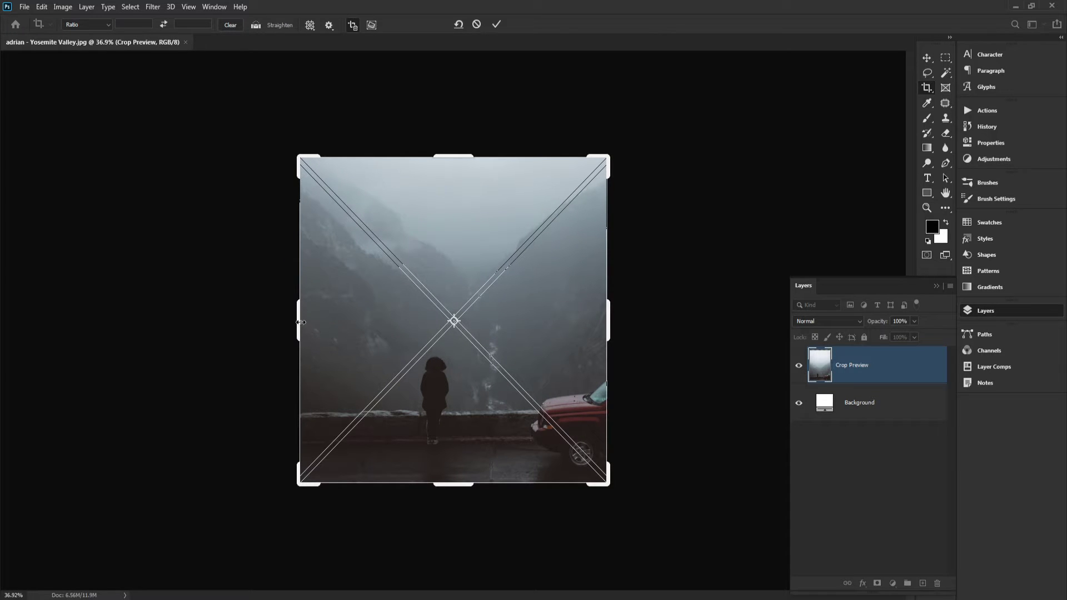
pyautogui.moveTo(300, 322); pyautogui.dragTo(313, 311)
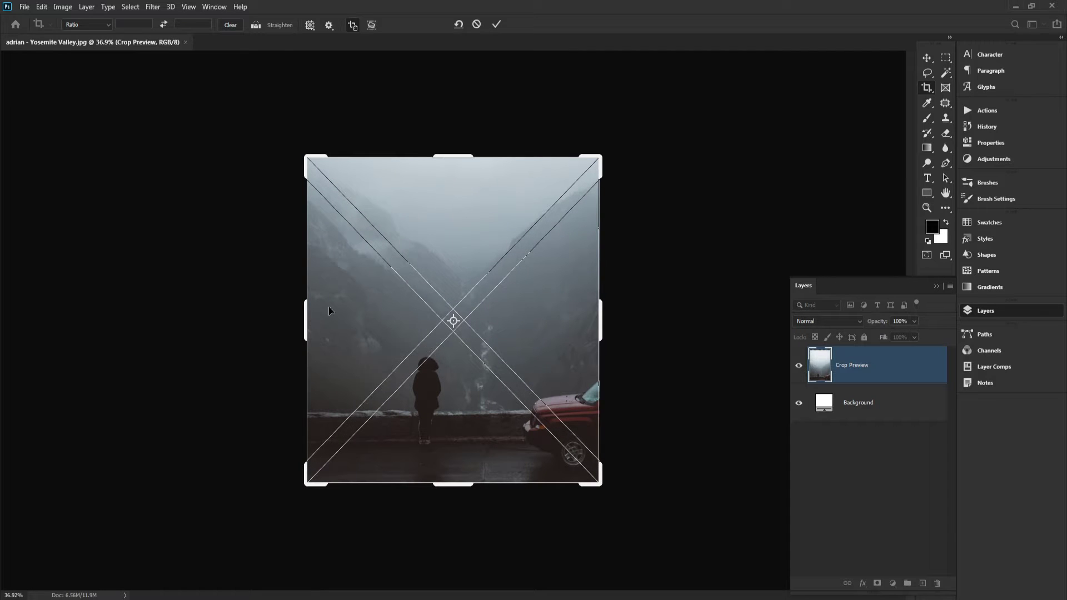
pyautogui.click(497, 23)
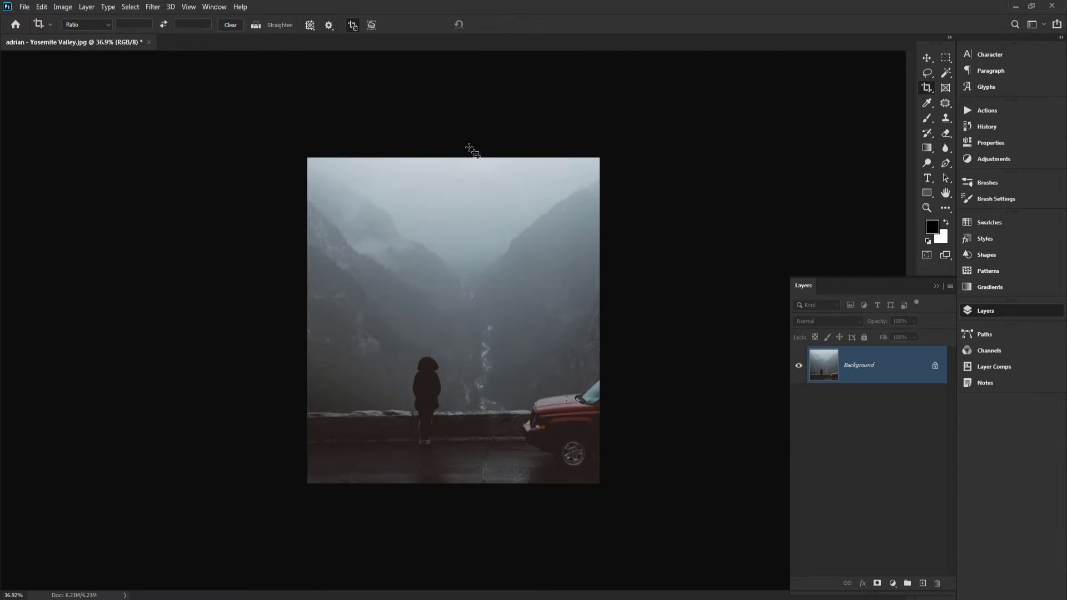
pyautogui.press('h')
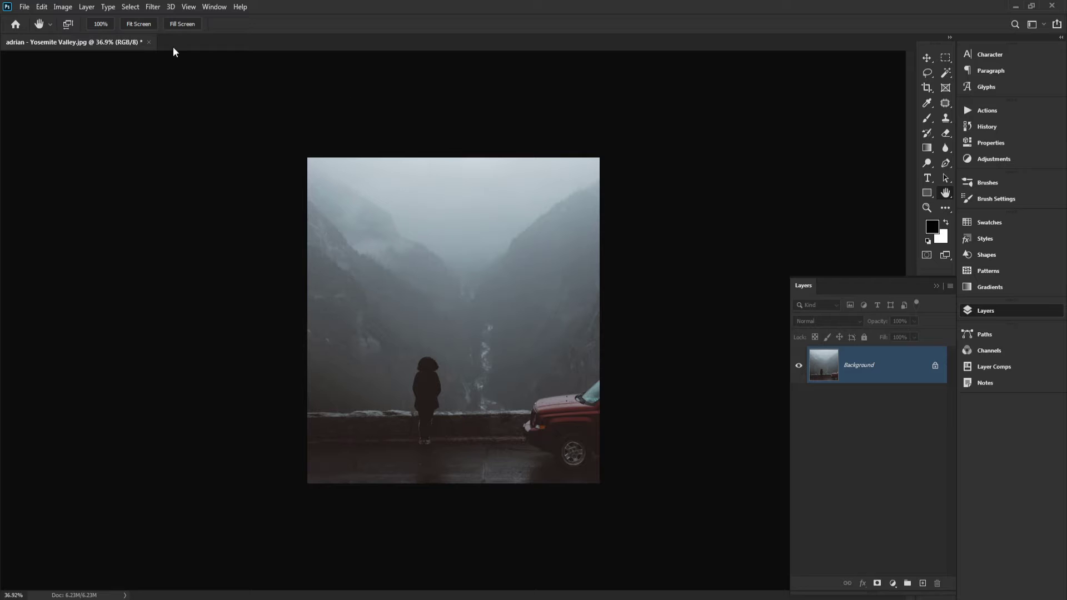
pyautogui.click(150, 25)
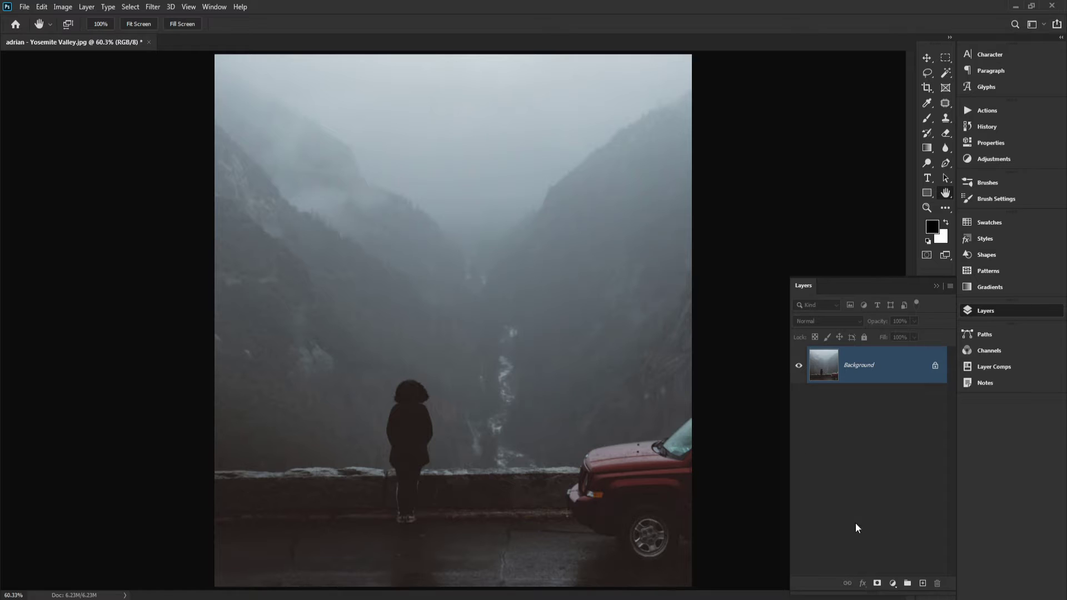
# Step: Create a layer group named Rain Fall and nest a second group named Small Rain inside it
pyautogui.keyDown('alt'); pyautogui.click(908, 583); pyautogui.keyUp('alt')
pyautogui.write('R')
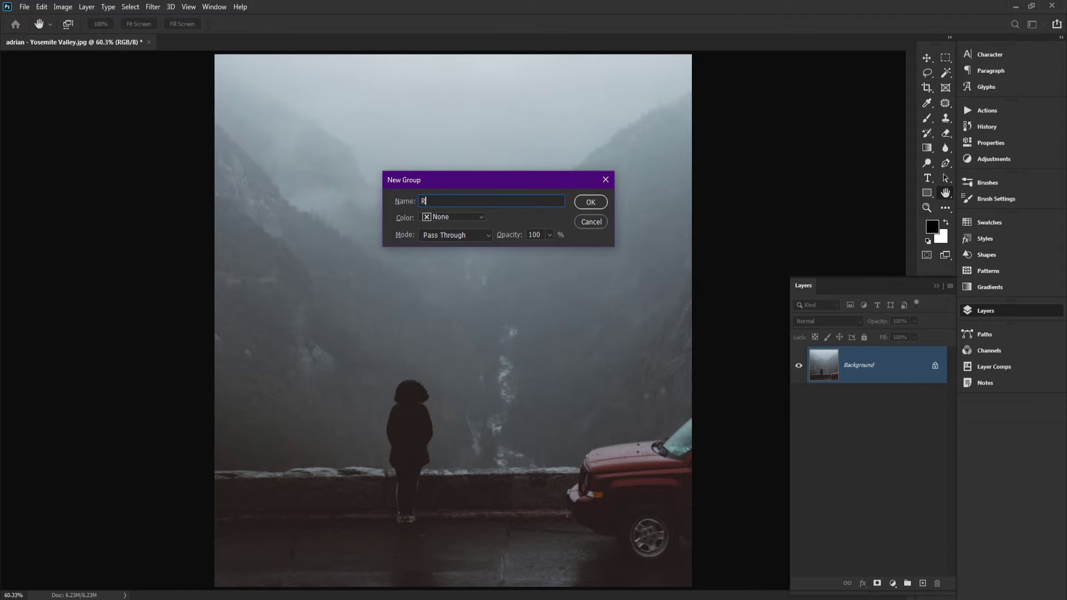
pyautogui.write('ain Fall')
pyautogui.press('Return')
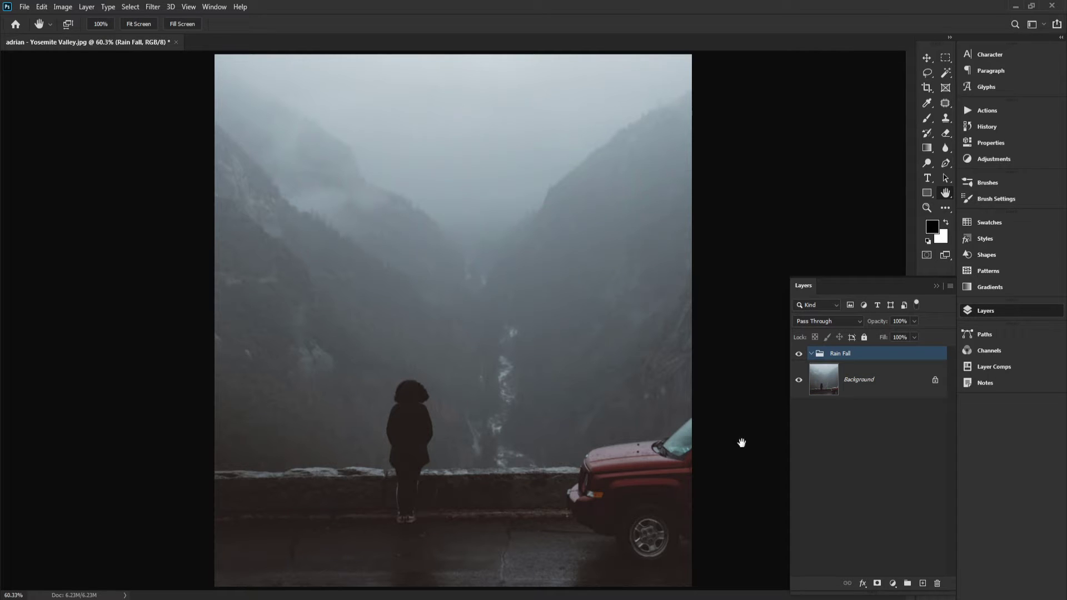
pyautogui.click(907, 583)
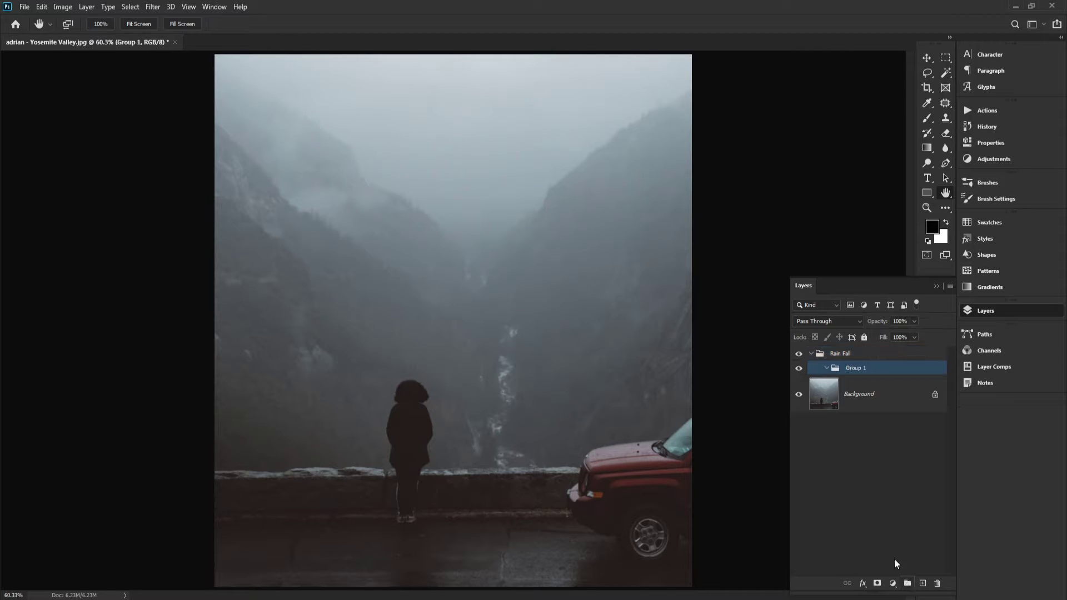
pyautogui.doubleClick(860, 369)
pyautogui.write('Small Rain')
pyautogui.press('Return')
# Step: Add a new layer named Rain inside the Small Rain group
pyautogui.click(924, 584)
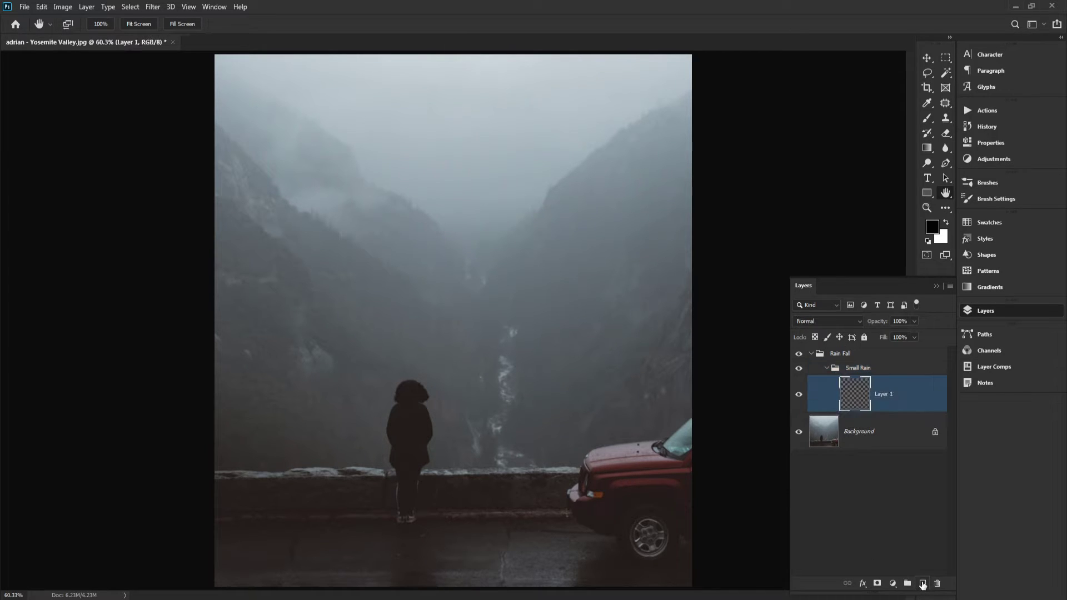
pyautogui.doubleClick(884, 395)
pyautogui.write('Rain')
pyautogui.press('Return')
# Step: Fill the Rain layer with 50% Gray and convert it to a smart object
pyautogui.click(42, 6)
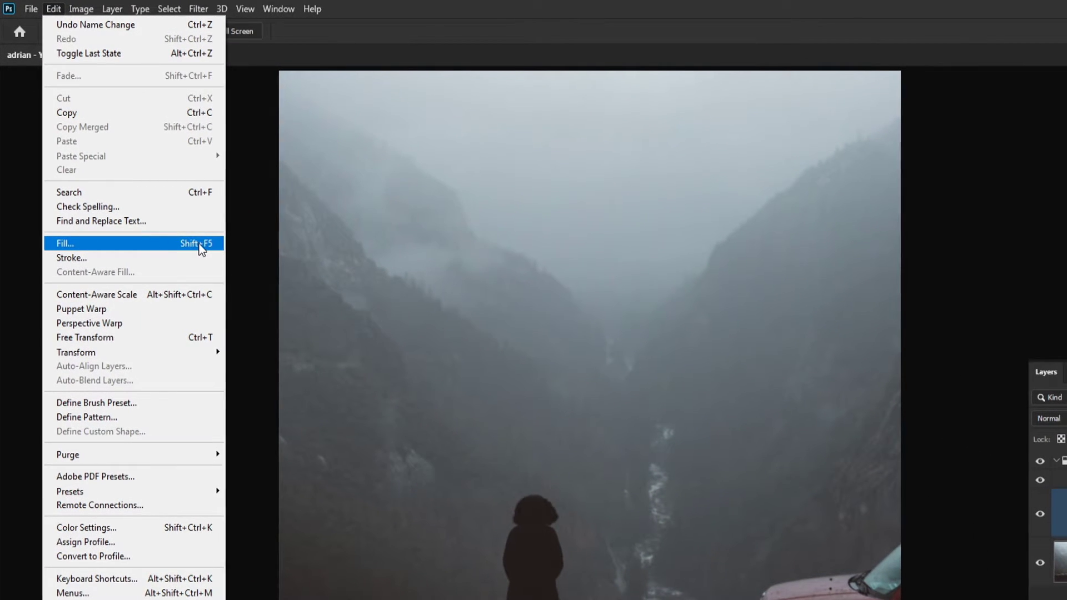
pyautogui.click(199, 245)
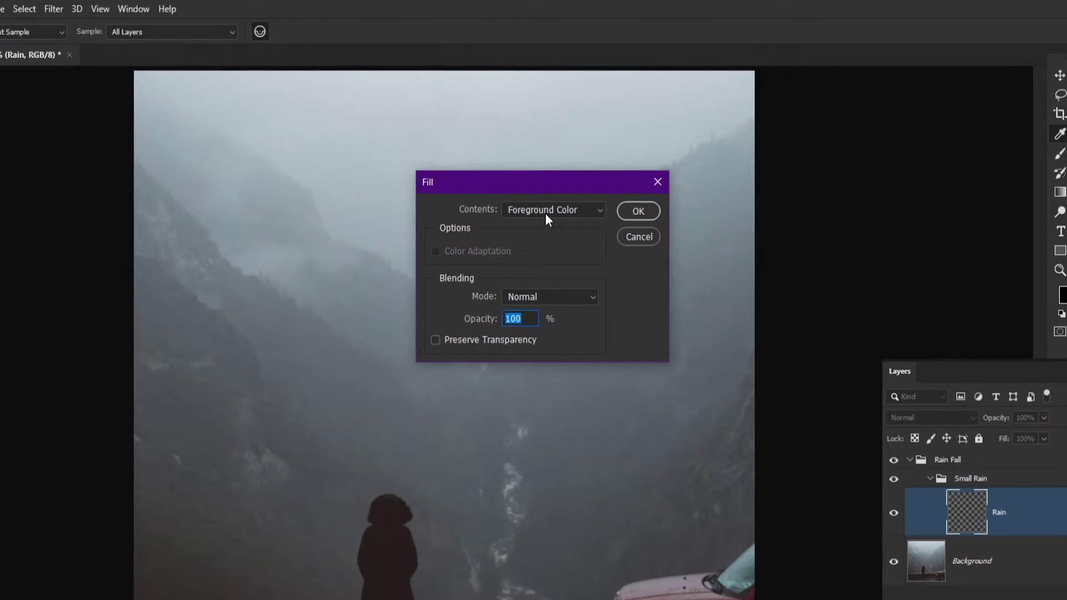
pyautogui.click(545, 211)
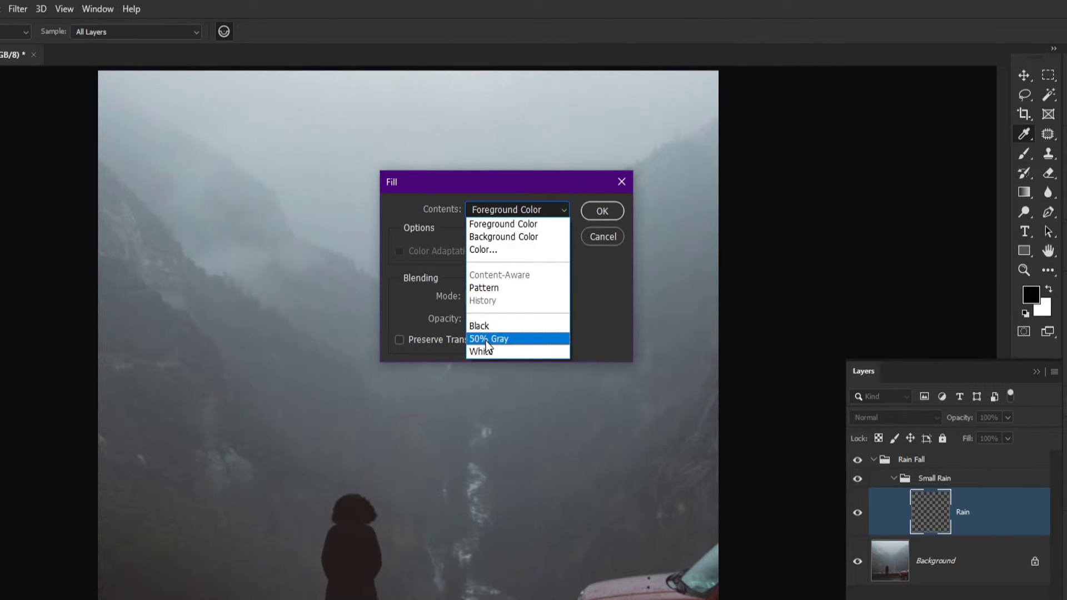
pyautogui.click(489, 338)
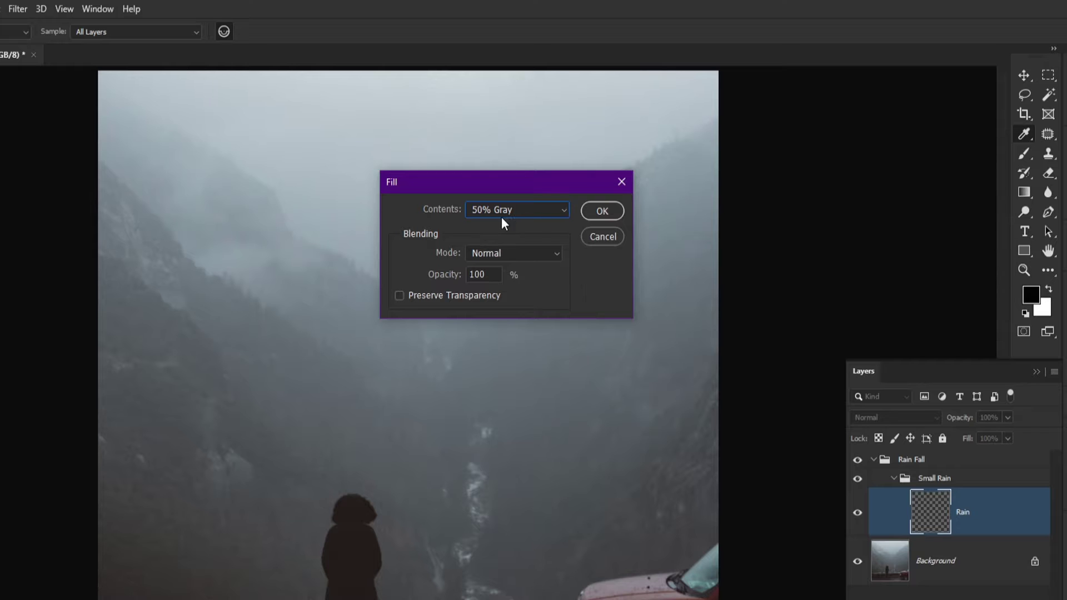
pyautogui.click(602, 210)
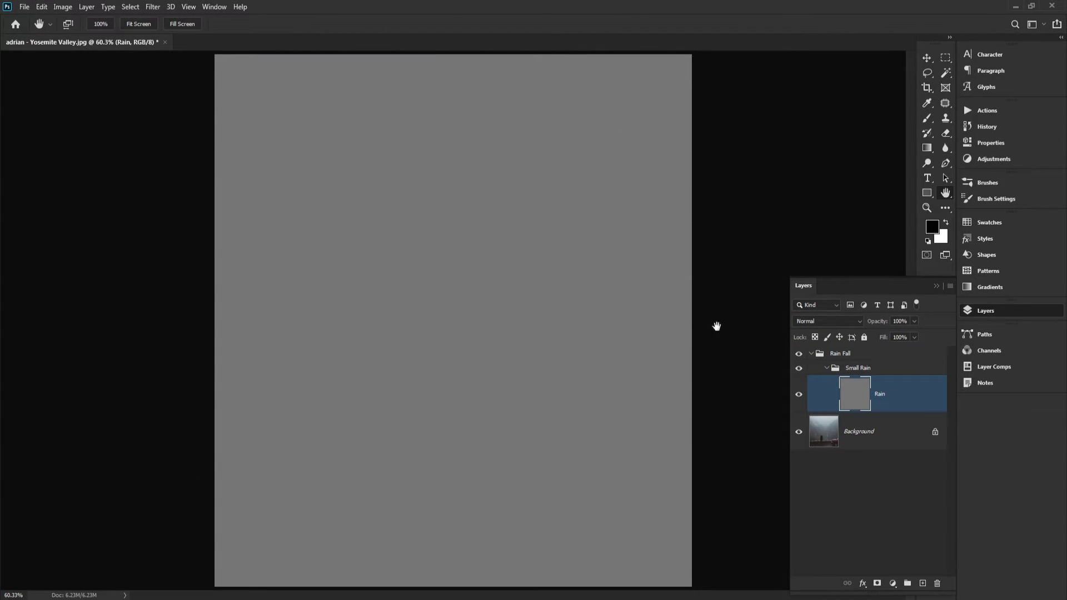
pyautogui.rightClick(881, 396)
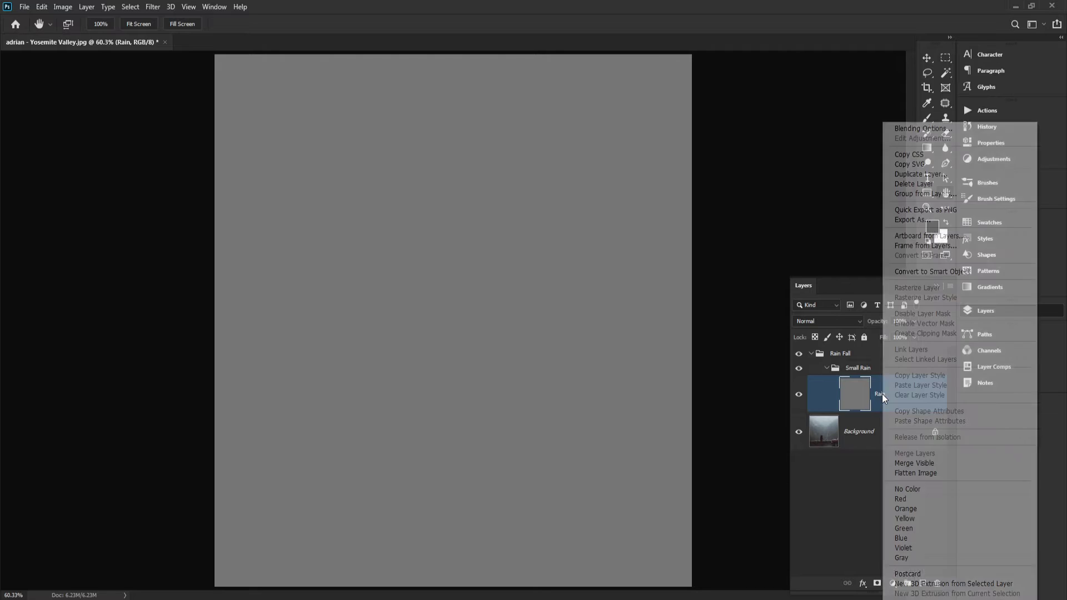
pyautogui.click(938, 271)
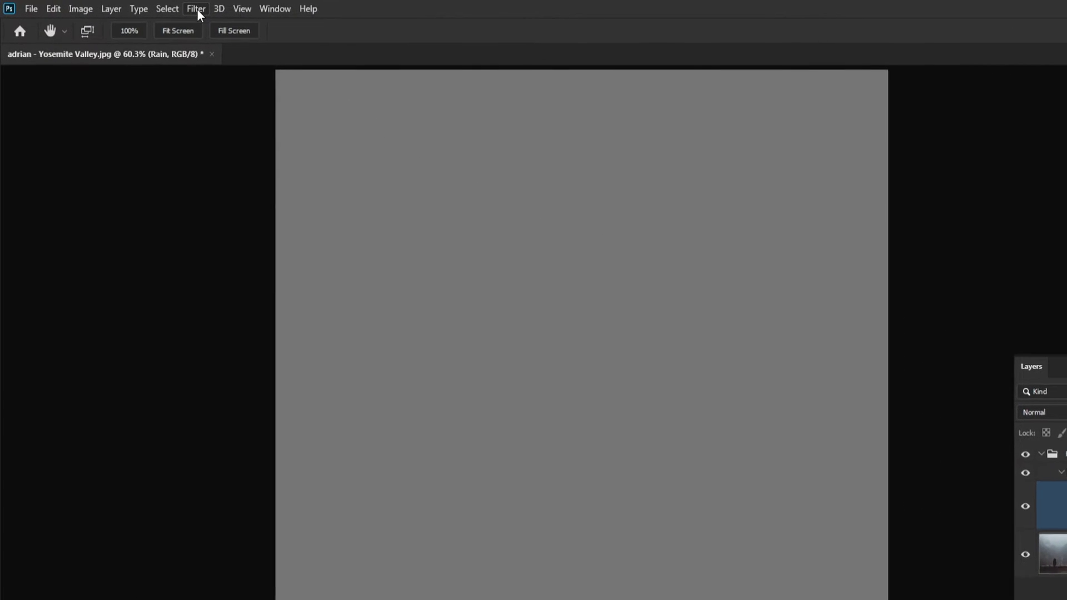
# Step: Apply the Fibers render filter to the Rain layer with variance 25 and strength 45
pyautogui.click(187, 9)
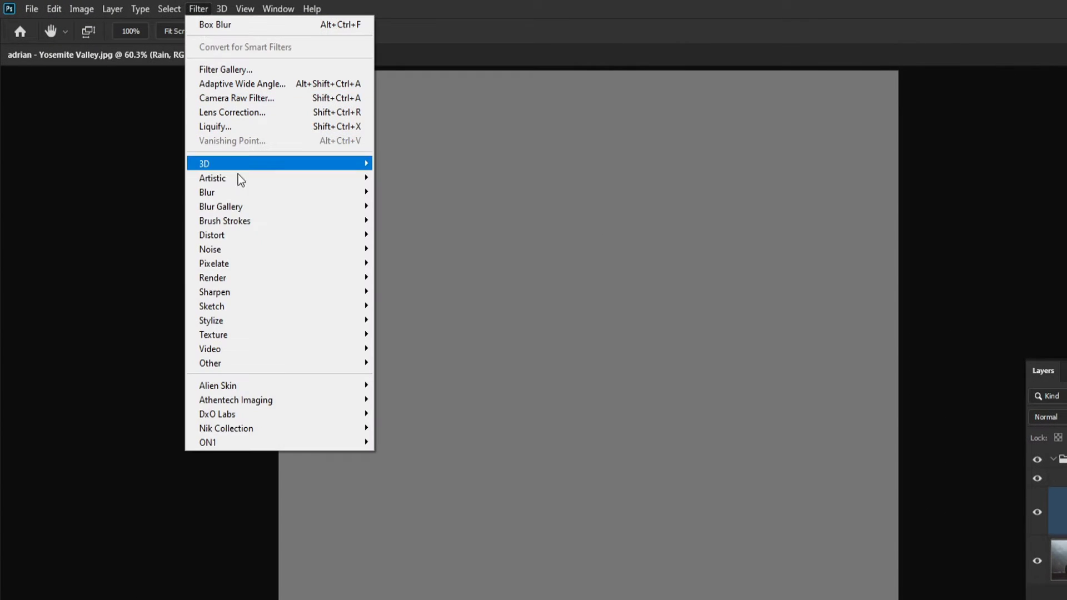
pyautogui.moveTo(250, 280)
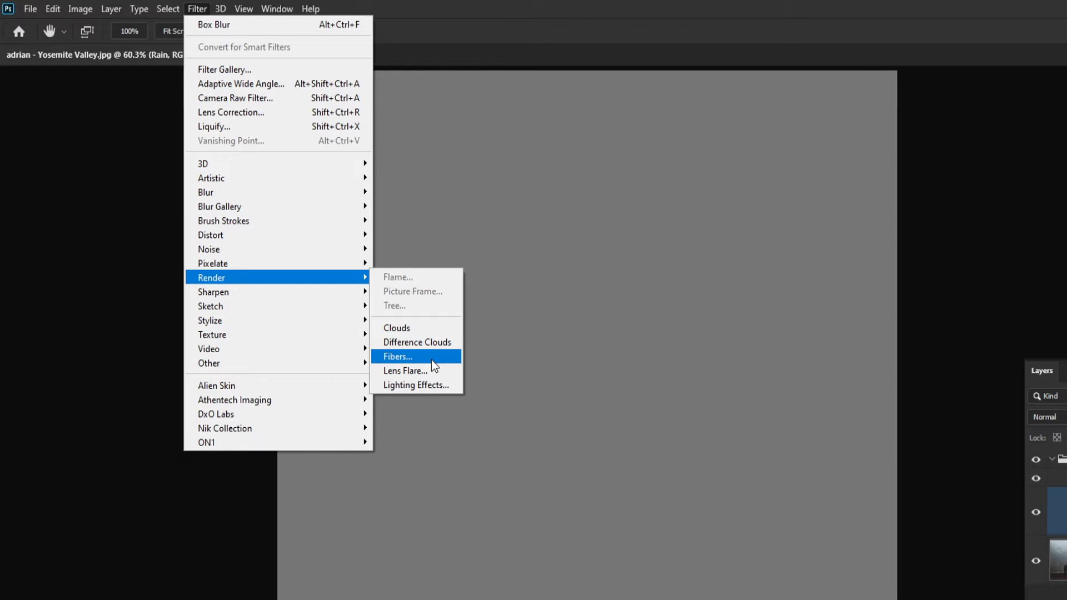
pyautogui.click(432, 359)
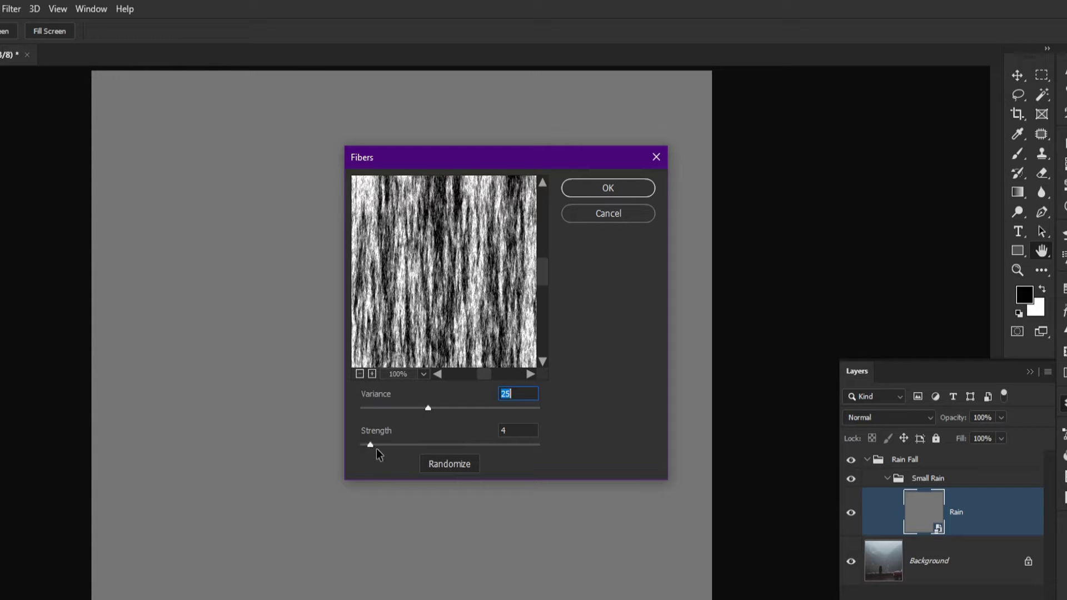
pyautogui.moveTo(372, 445); pyautogui.dragTo(468, 441)
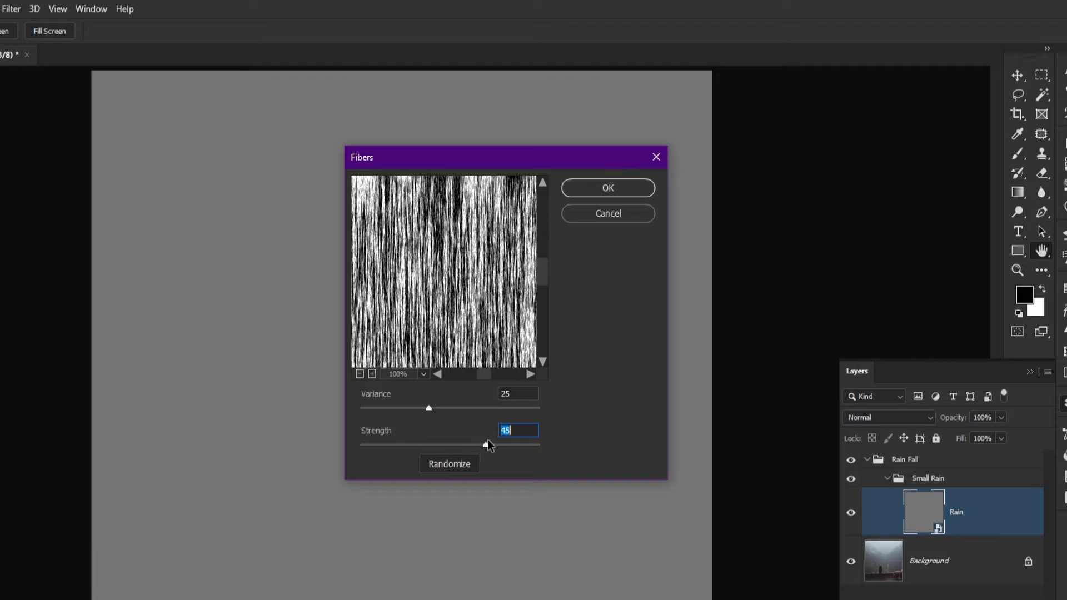
pyautogui.moveTo(467, 299); pyautogui.dragTo(495, 279)
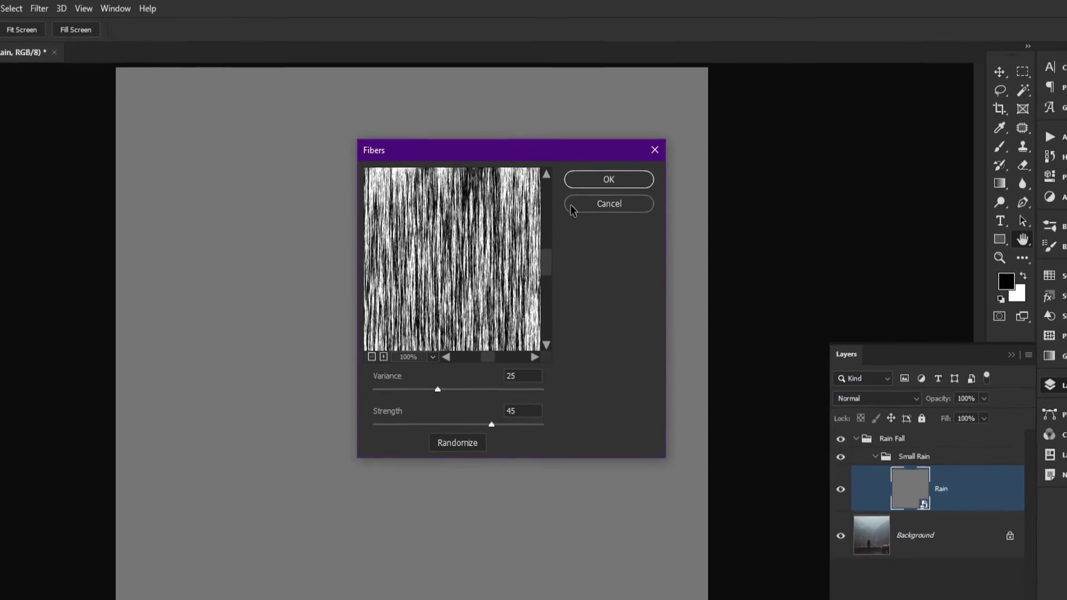
pyautogui.click(608, 187)
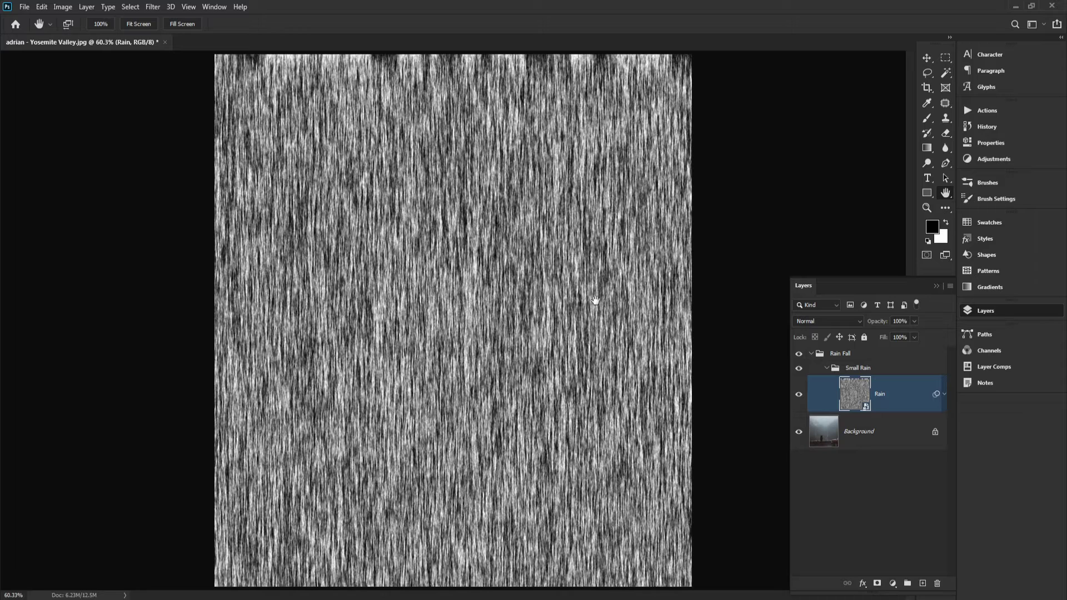
# Step: Apply a Motion Blur to the Rain layer at an angle of 85° and a distance of 30 pixels
pyautogui.click(944, 395)
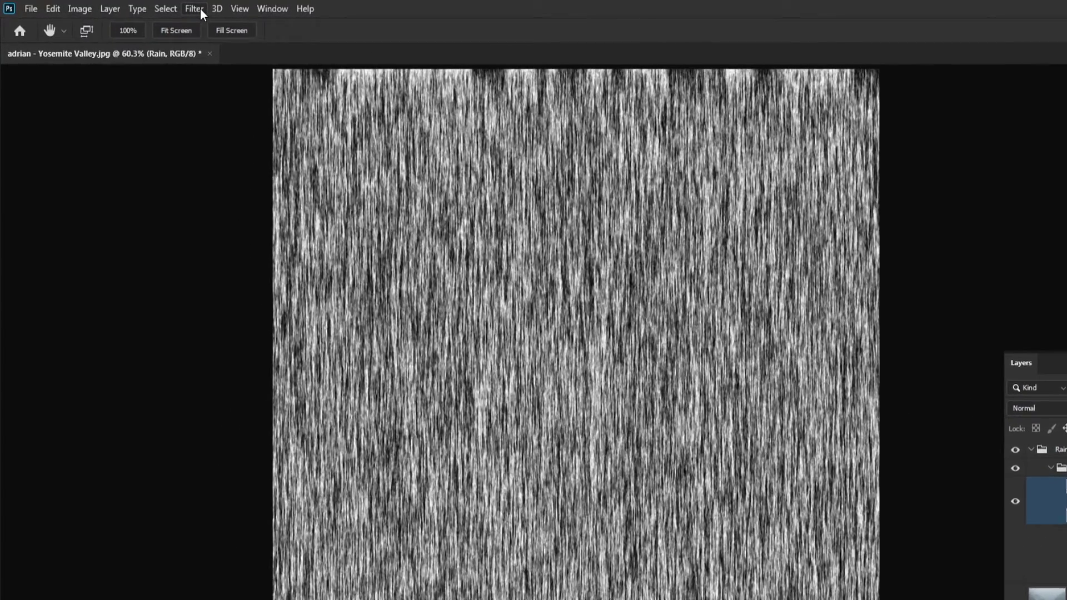
pyautogui.click(182, 8)
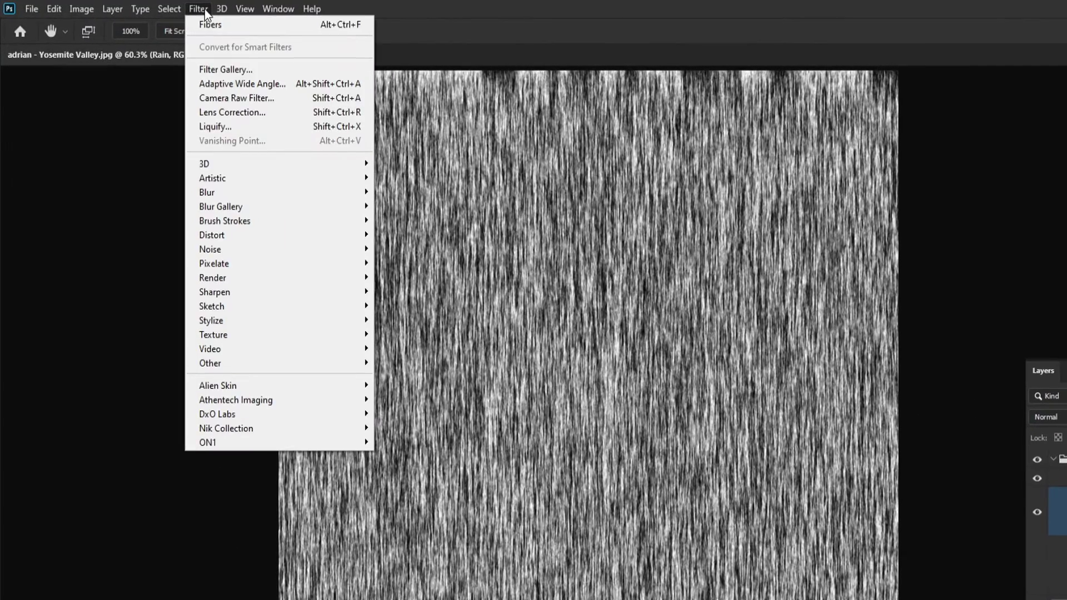
pyautogui.moveTo(240, 198)
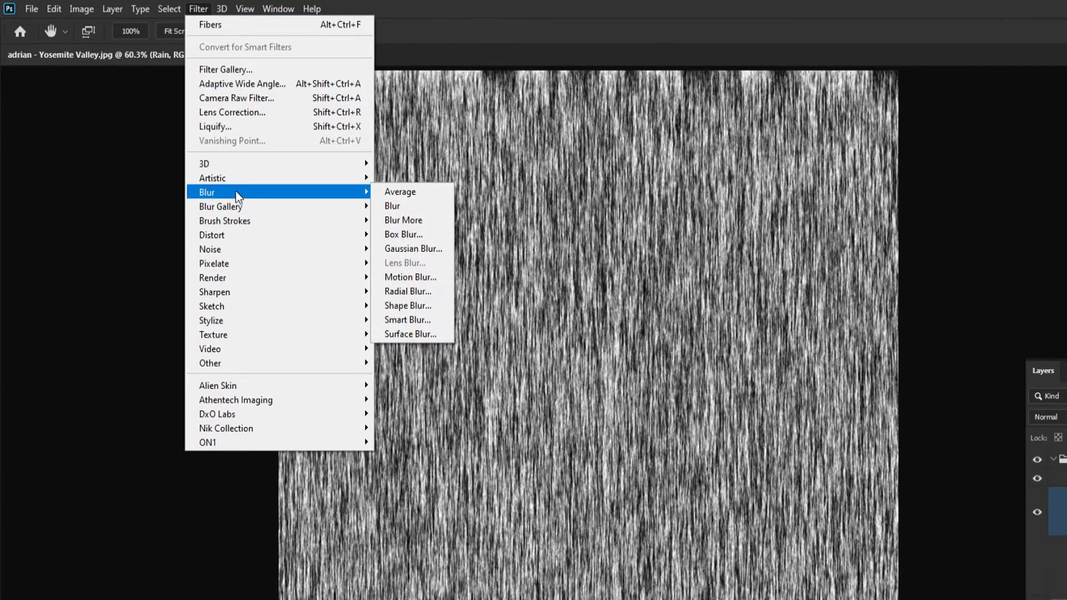
pyautogui.click(410, 276)
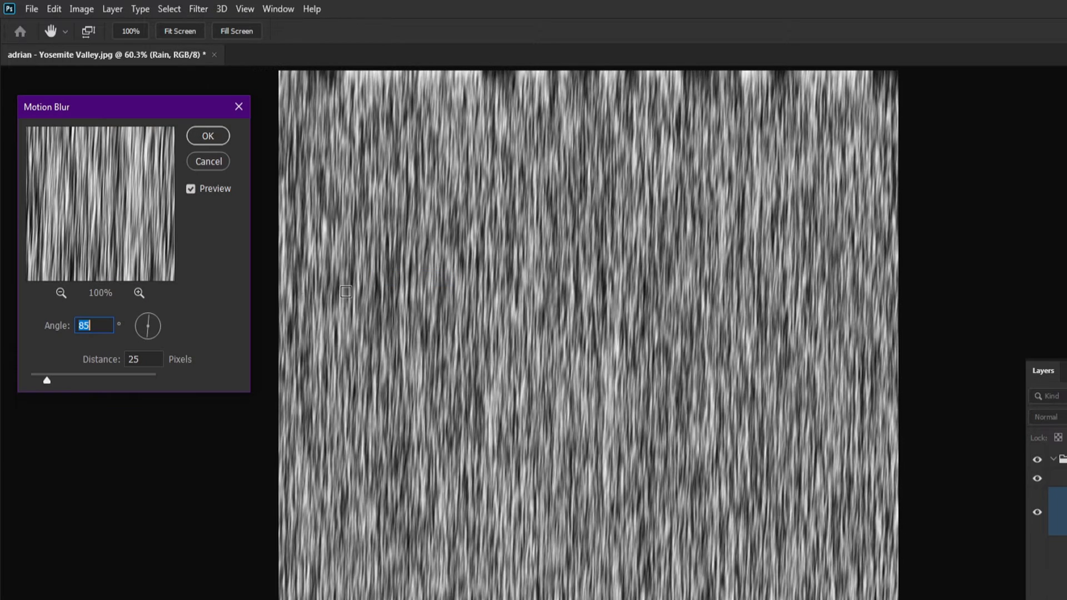
pyautogui.click(130, 359)
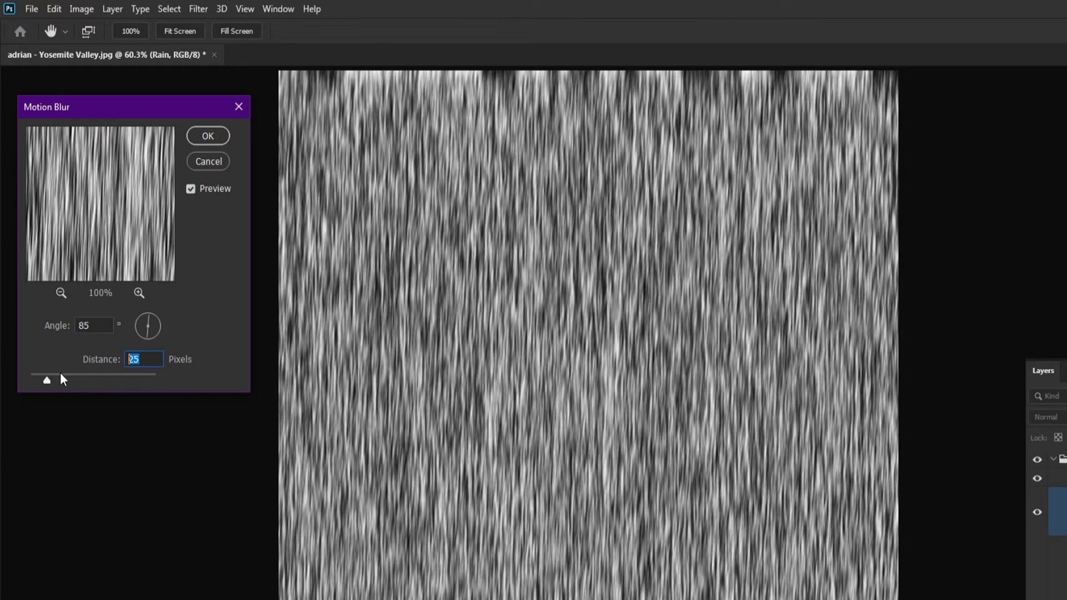
pyautogui.moveTo(60, 377)
pyautogui.mouseDown()
pyautogui.moveTo(98, 379)
pyautogui.moveTo(54, 374)
pyautogui.mouseUp()
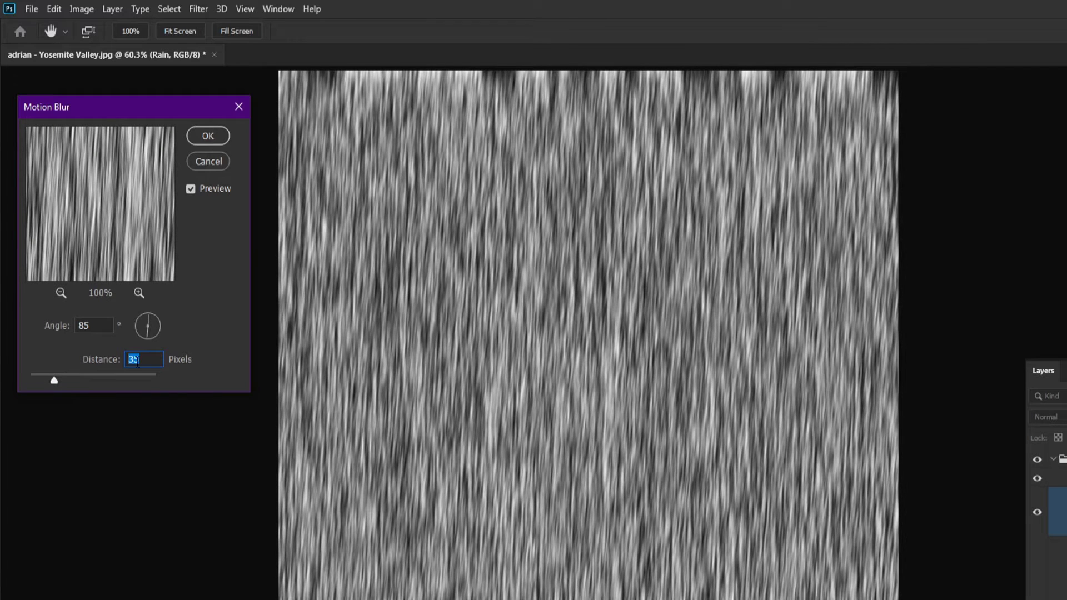
pyautogui.write('30')
pyautogui.doubleClick(90, 332)
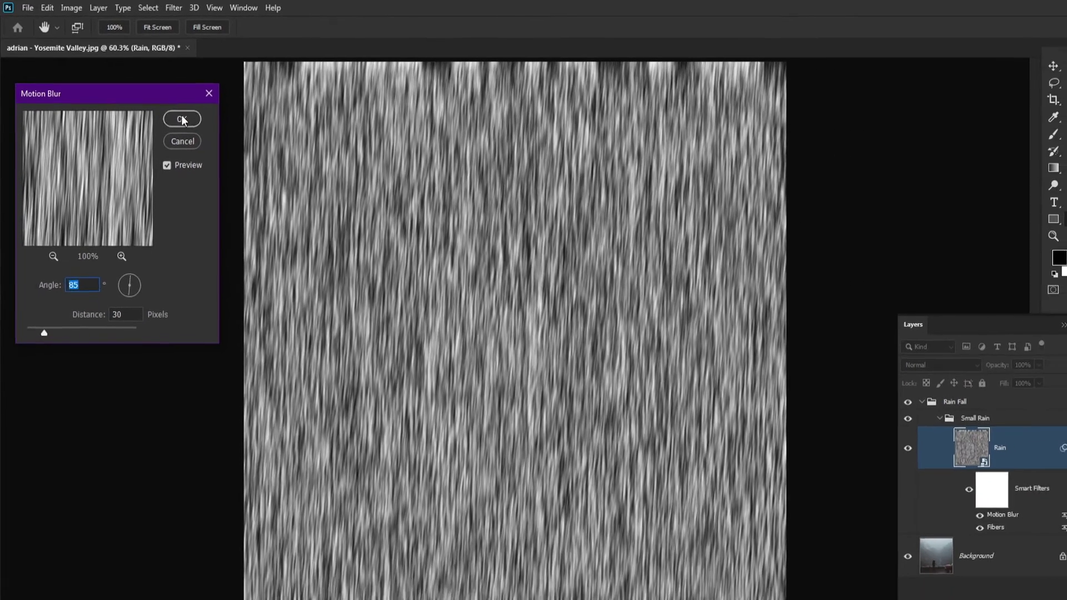
pyautogui.click(182, 119)
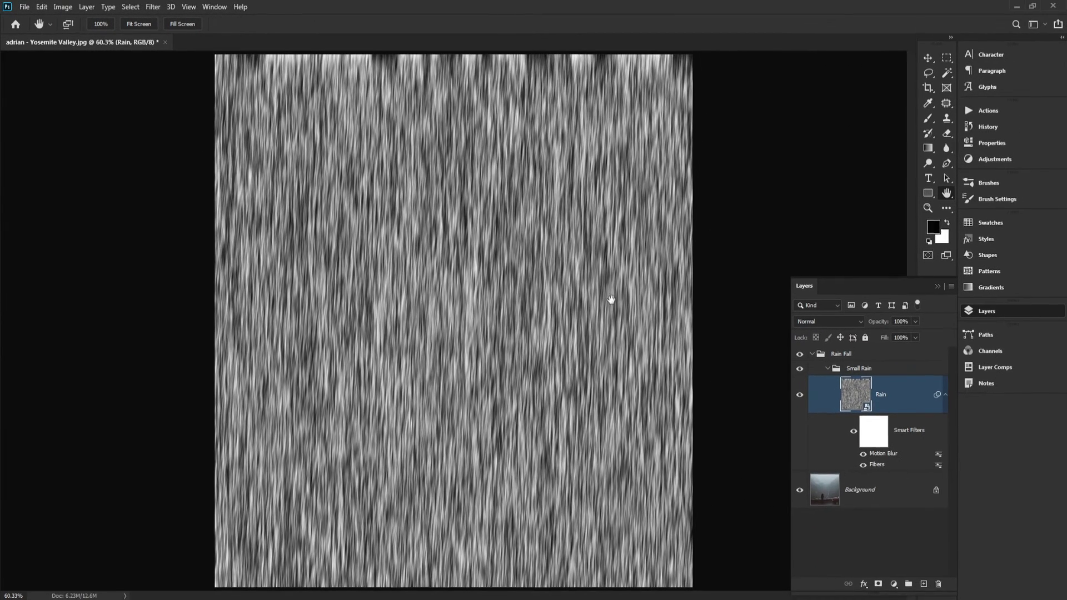
# Step: Set the blend mode of the Small Rain group to Screen
pyautogui.click(845, 356)
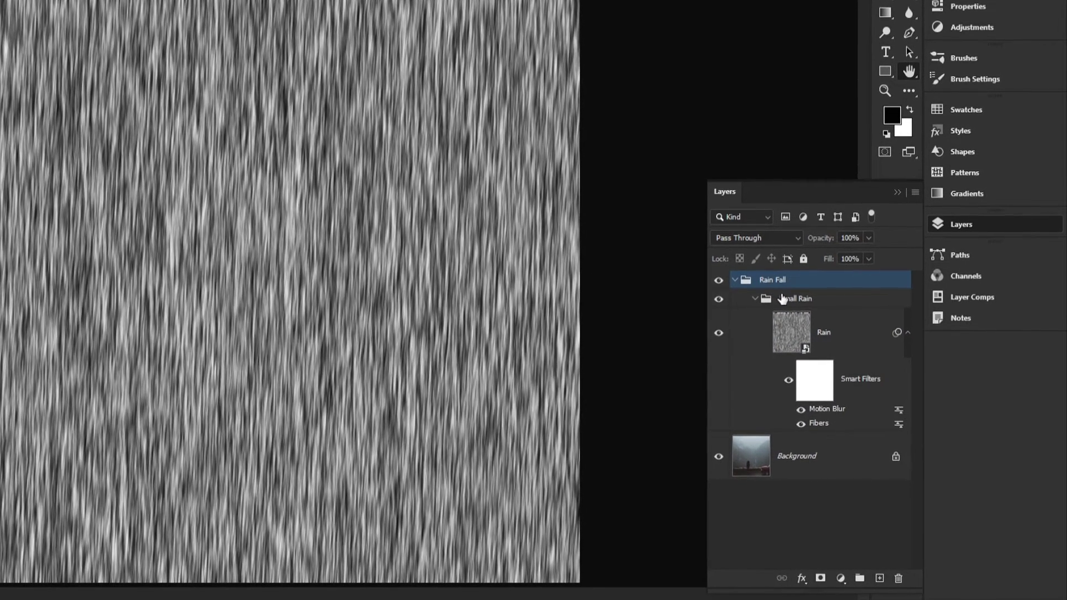
pyautogui.click(787, 304)
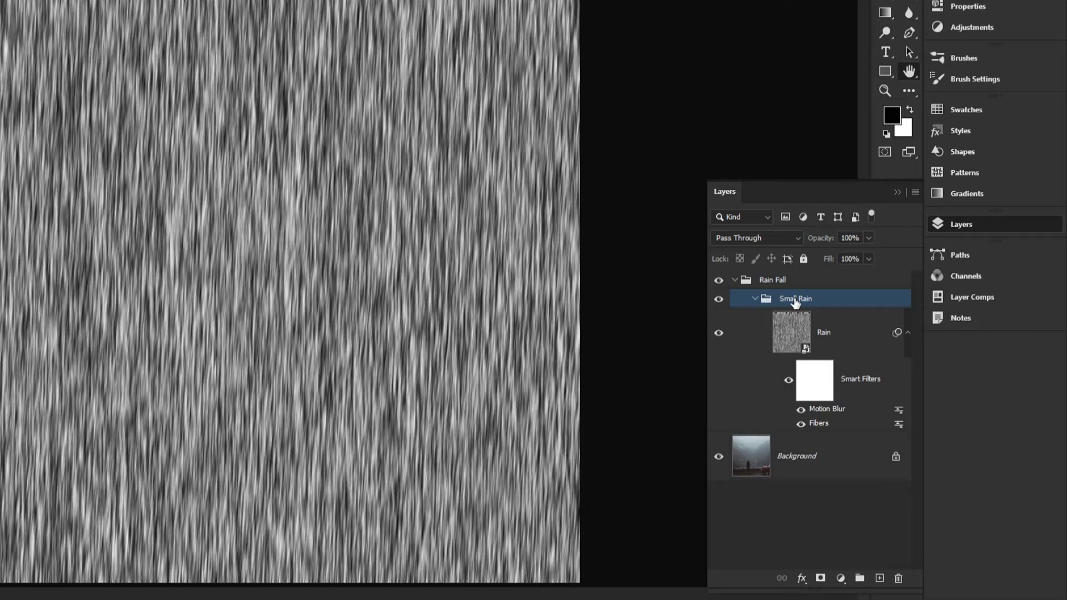
pyautogui.click(734, 242)
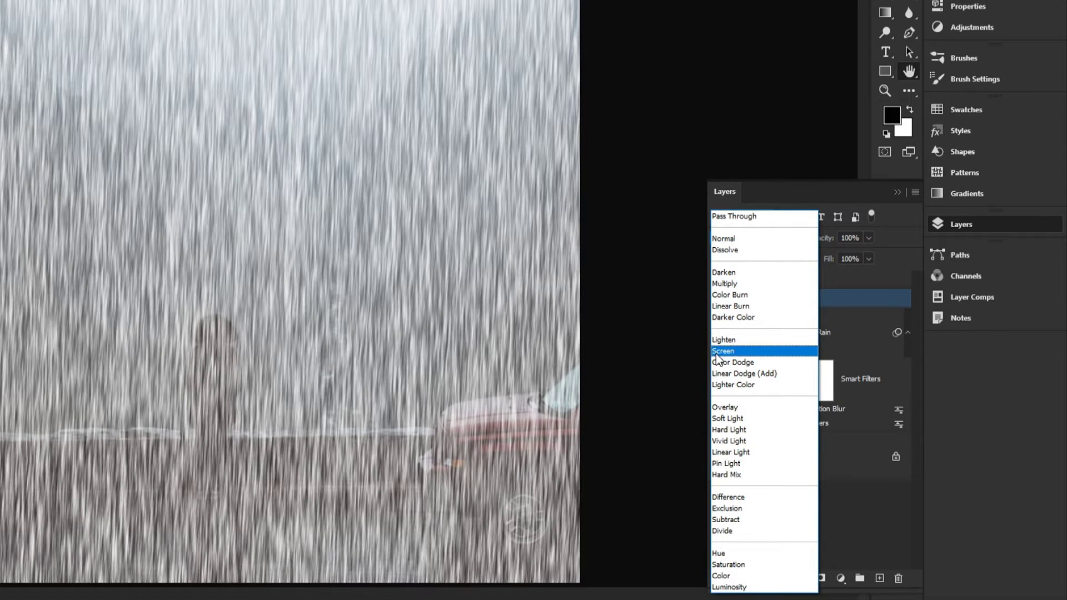
pyautogui.click(717, 352)
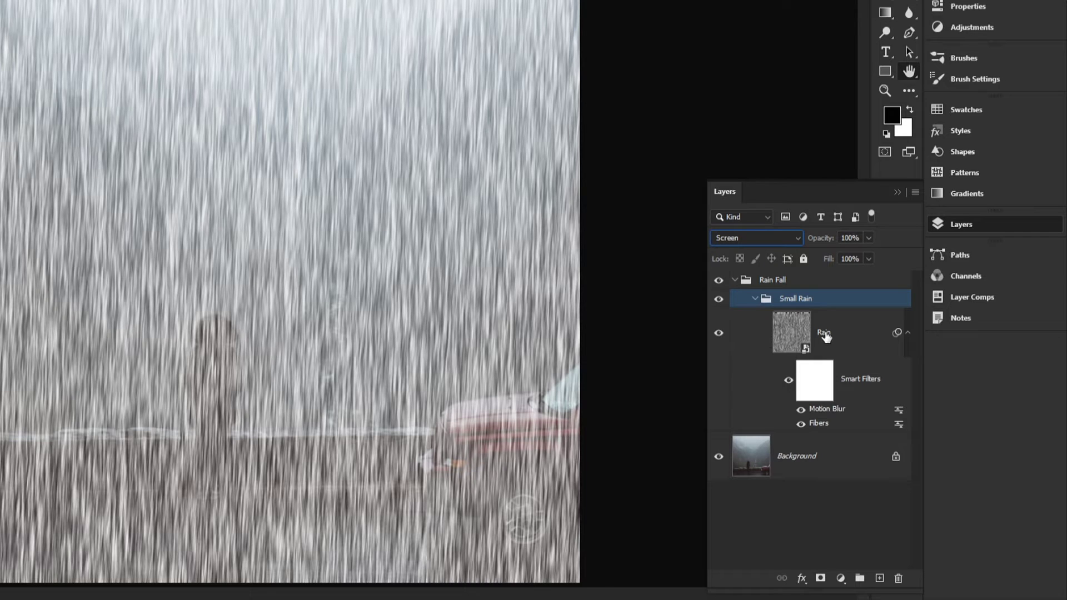
# Step: Add a Curves adjustment layer directly above the Rain layer in the Small Rain group
pyautogui.click(825, 336)
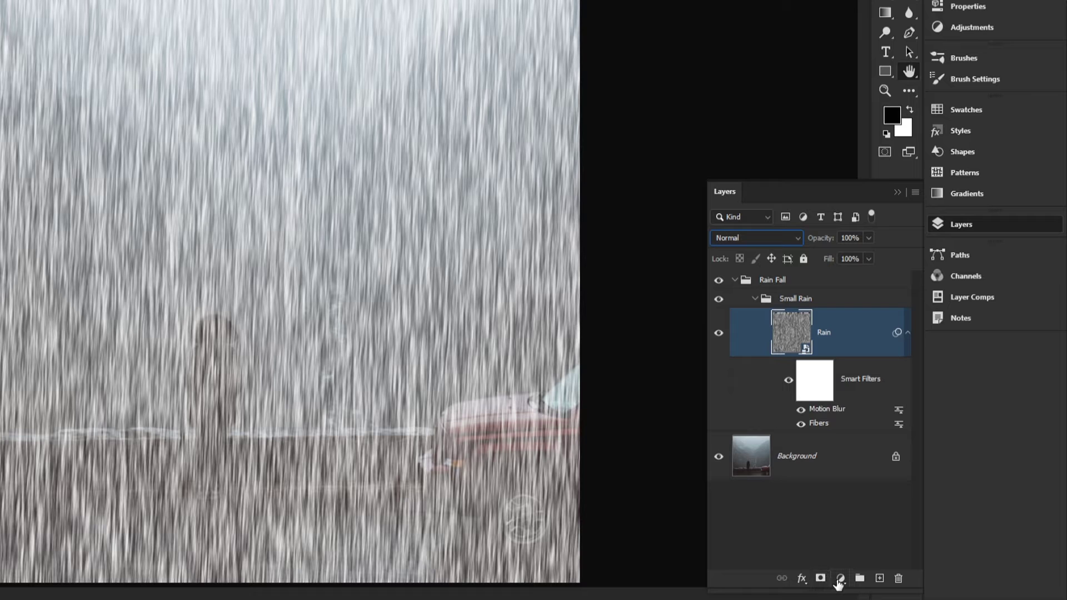
pyautogui.click(841, 579)
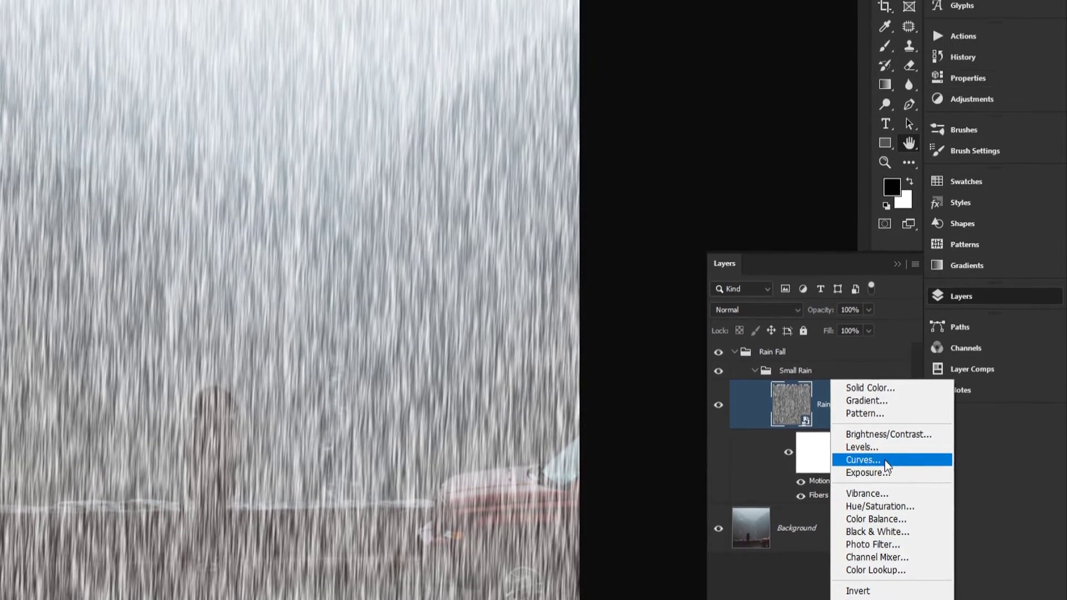
pyautogui.click(861, 392)
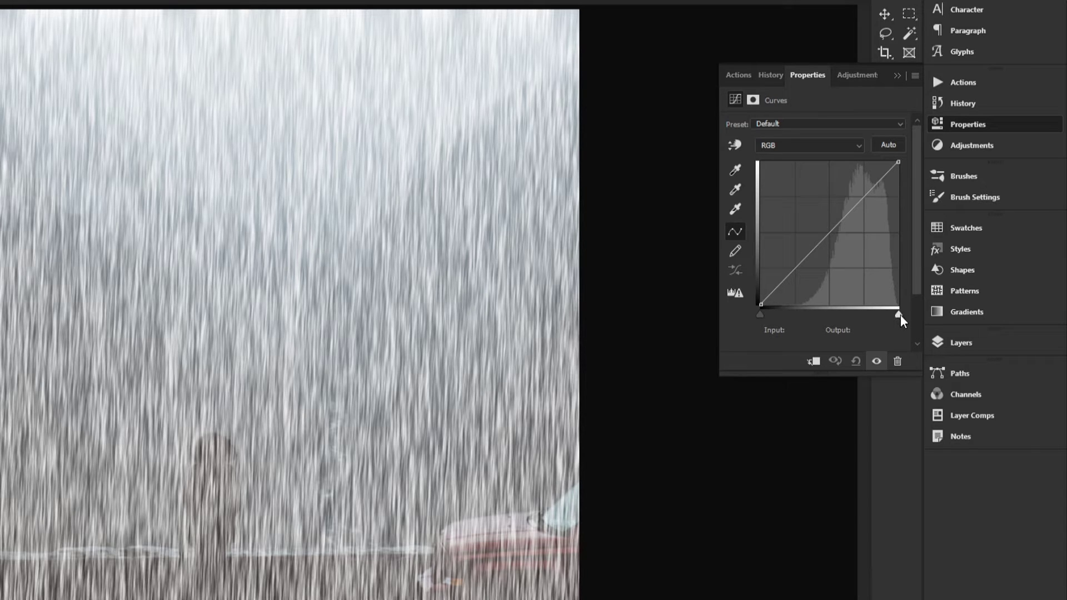
# Step: Move the curve's black point to input 190 with output 0 to thin the rain into separate streaks
pyautogui.click(901, 315)
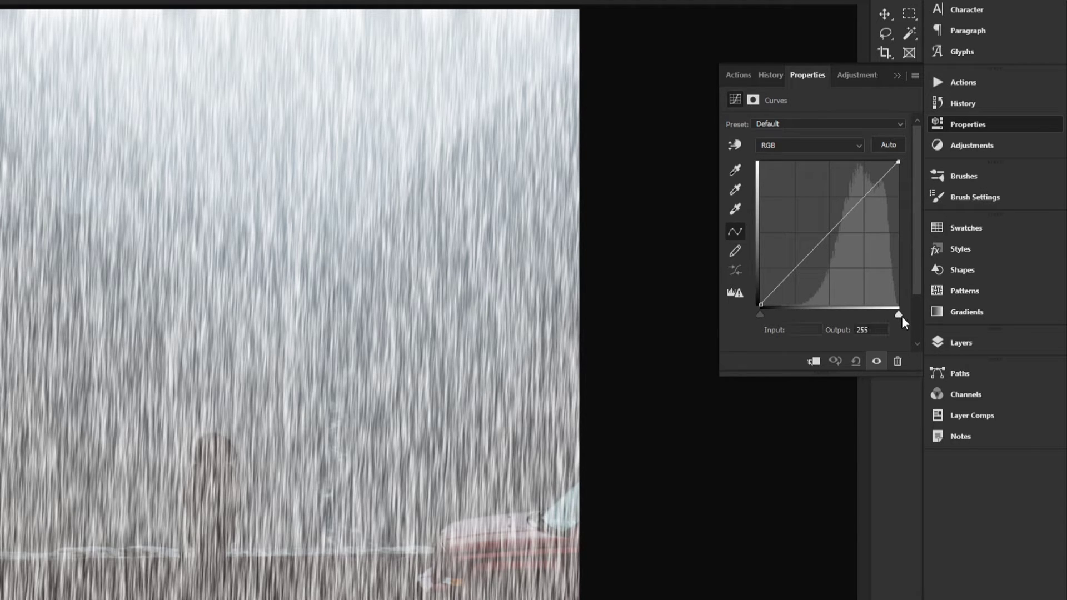
pyautogui.click(760, 316)
pyautogui.moveTo(761, 317); pyautogui.dragTo(862, 315)
pyautogui.click(810, 329)
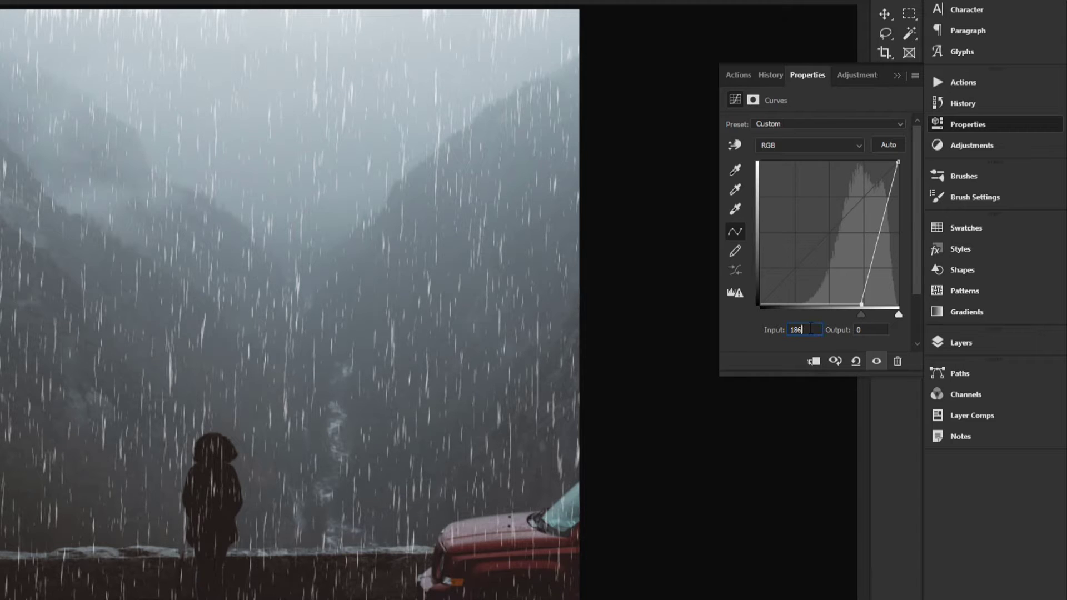
pyautogui.press('Up')
pyautogui.press('Up')
pyautogui.press('Up')
pyautogui.press('Up')
pyautogui.press('Down')
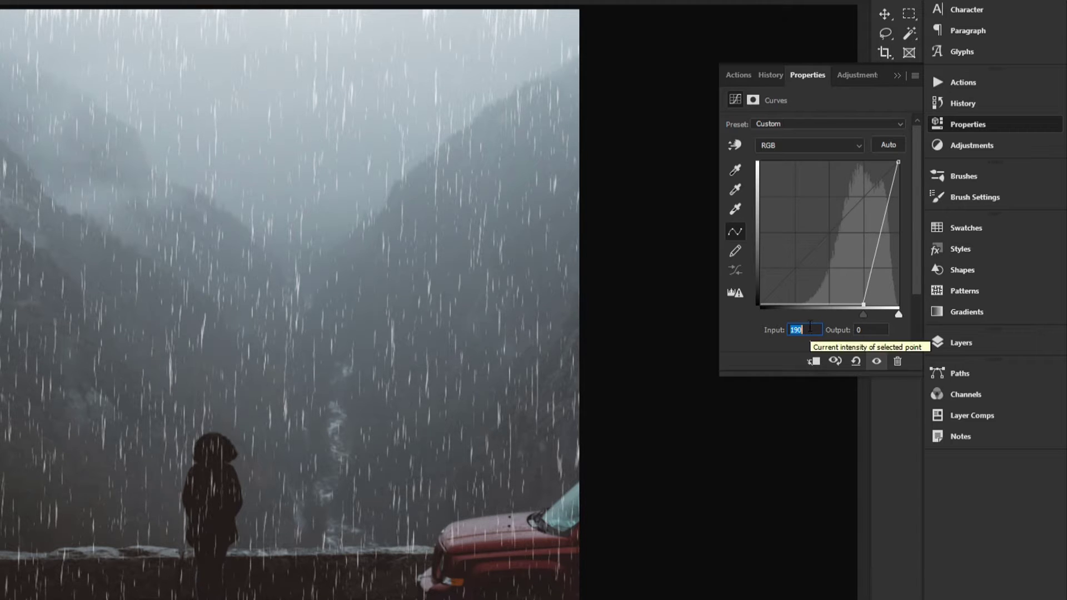
pyautogui.click(964, 340)
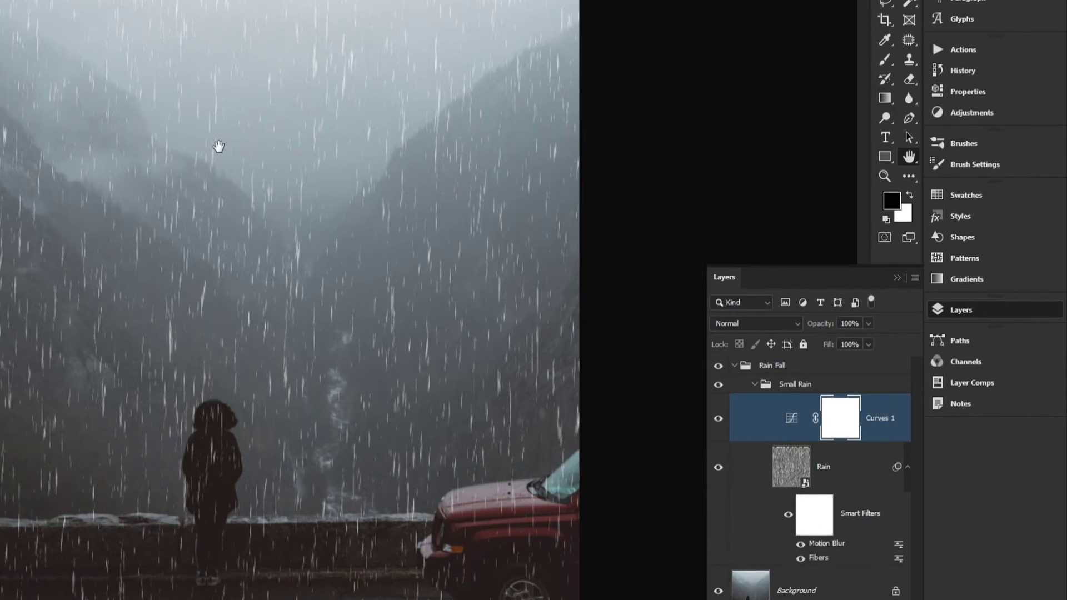
# Step: Examine the rain streaks up close around the standing figure, the car and the valley
pyautogui.hotkey('ctrl', '+')
pyautogui.hotkey('ctrl', '+')
pyautogui.moveTo(217, 281); pyautogui.dragTo(210, 98)
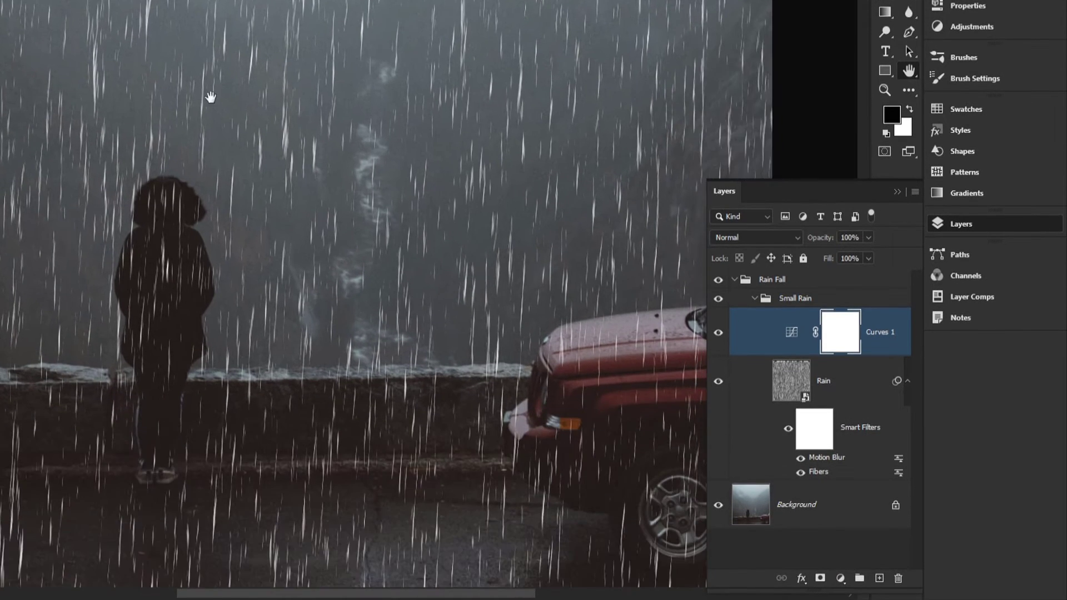
pyautogui.moveTo(372, 149); pyautogui.dragTo(274, 202)
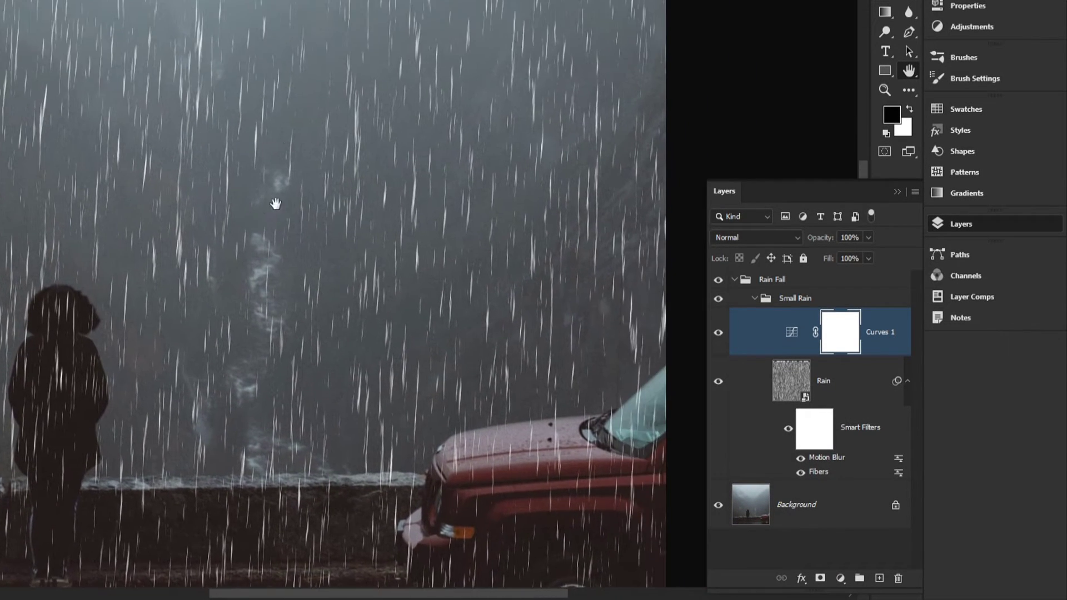
pyautogui.moveTo(290, 114); pyautogui.dragTo(343, 198)
pyautogui.hotkey('ctrl', '-')
pyautogui.hotkey('ctrl', '-')
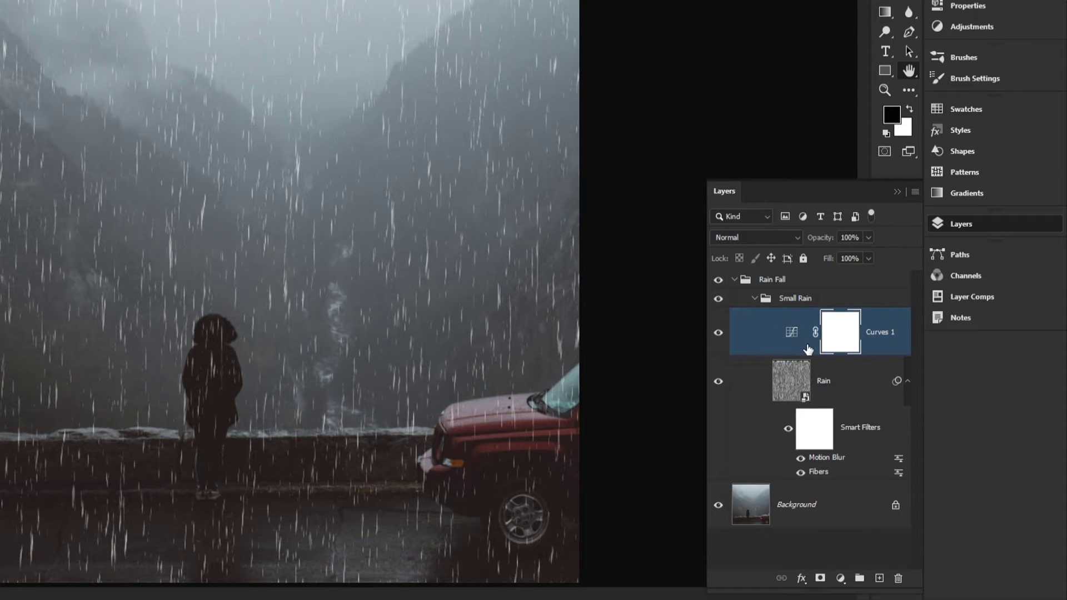
# Step: Clip the Curves adjustment to the Rain layer and check its effect by toggling its visibility
pyautogui.doubleClick(793, 334)
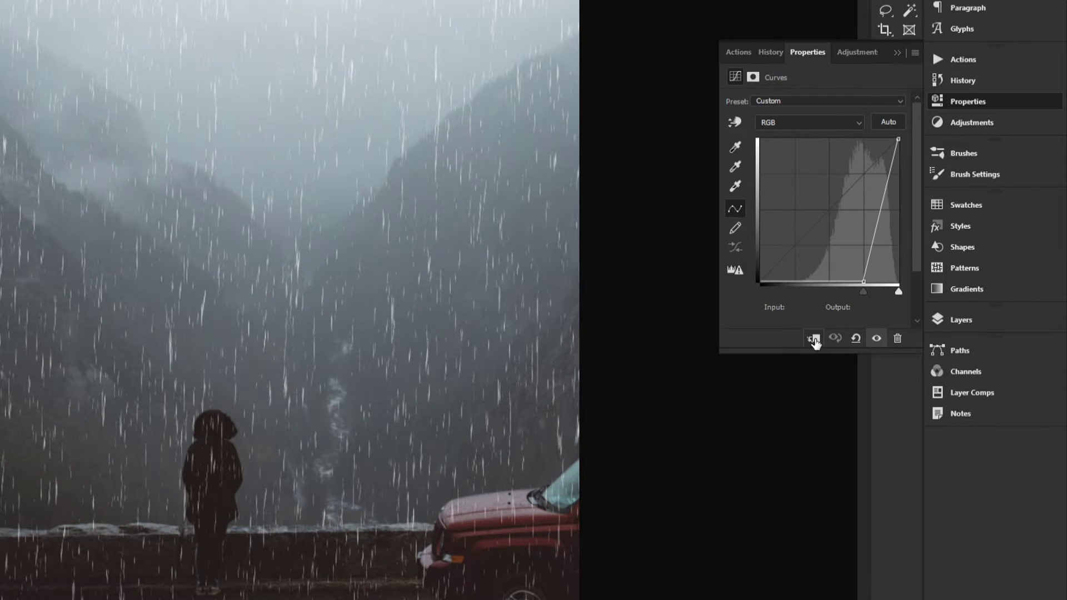
pyautogui.click(815, 338)
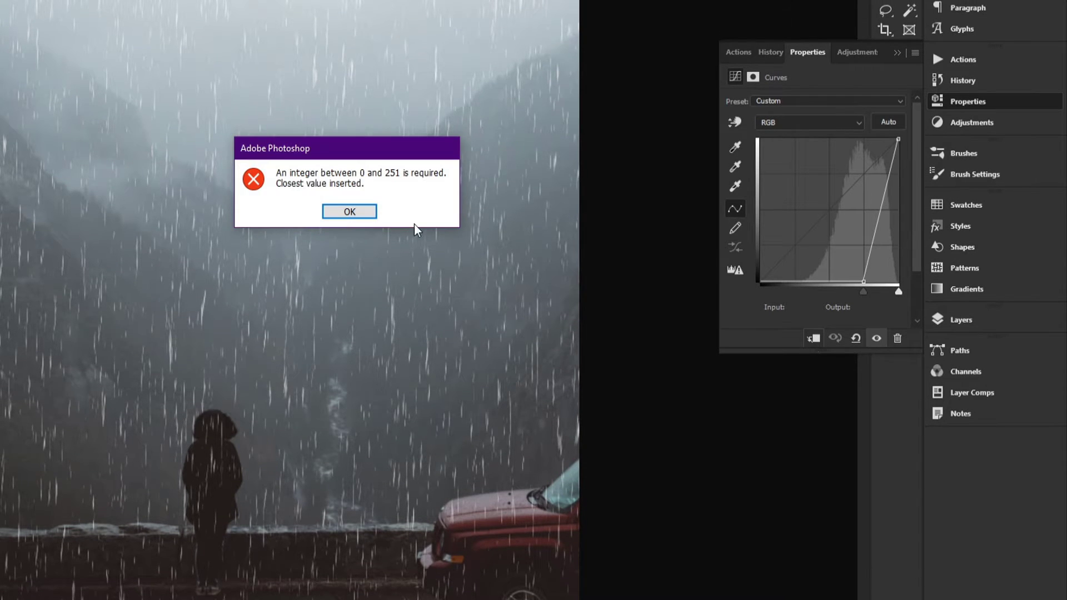
pyautogui.click(337, 211)
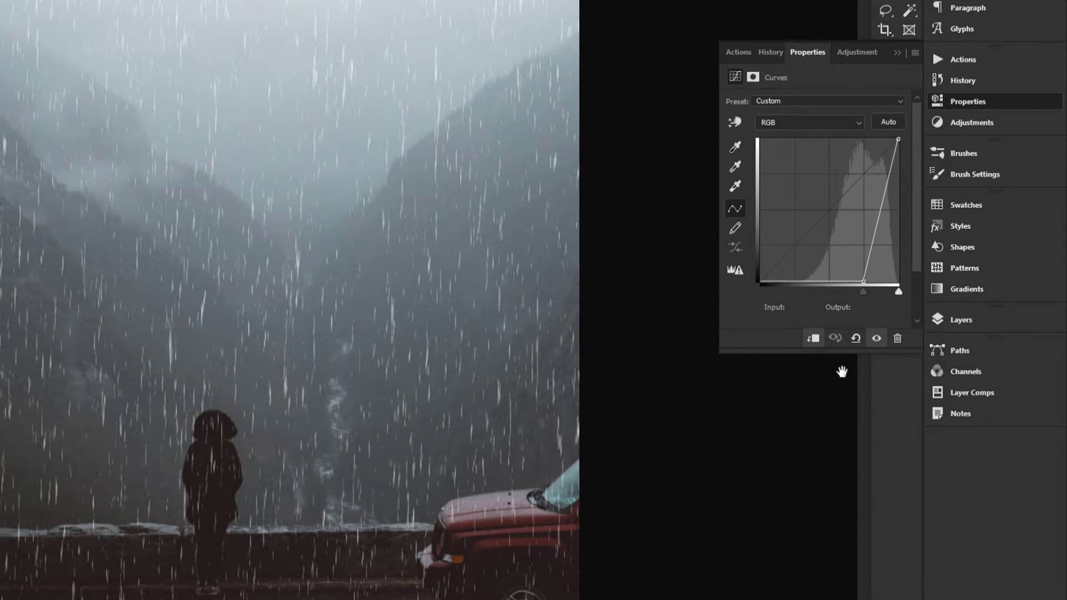
pyautogui.click(963, 319)
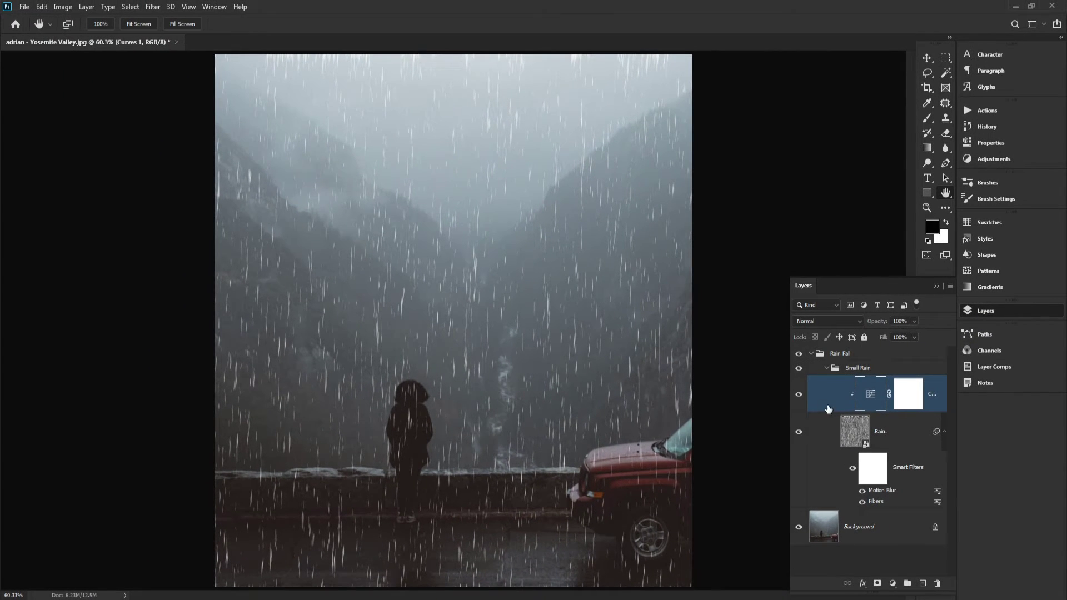
pyautogui.click(798, 394)
pyautogui.click(798, 394)
pyautogui.hotkey('ctrl', 'alt', 'g')
# Step: Duplicate the collapsed Small Rain group and place the copy beneath the original inside Rain Fall
pyautogui.click(944, 433)
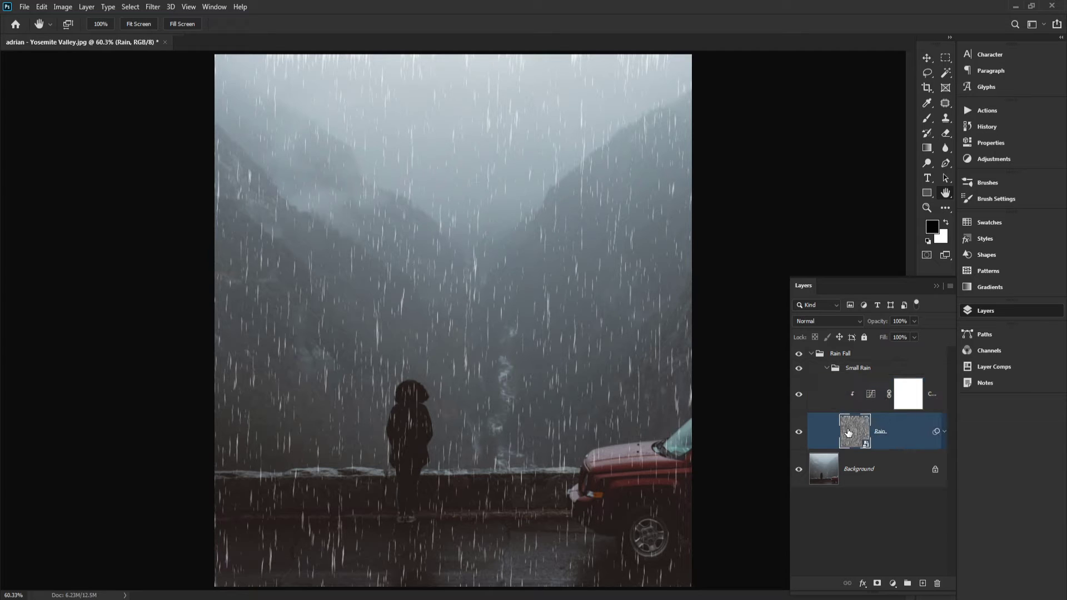
pyautogui.click(850, 433)
pyautogui.click(827, 368)
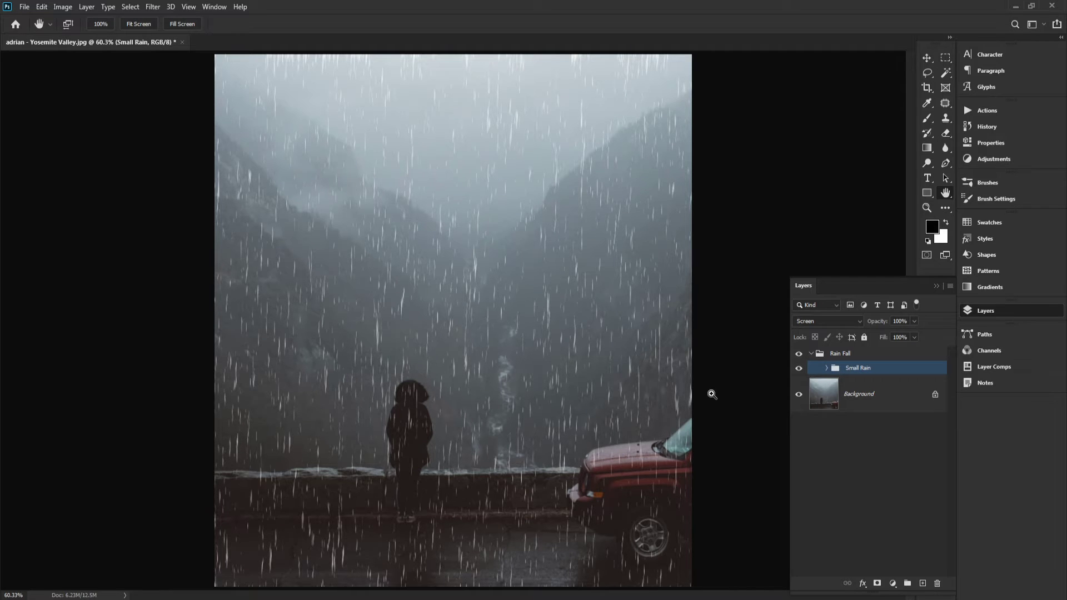
pyautogui.hotkey('ctrl', 'j')
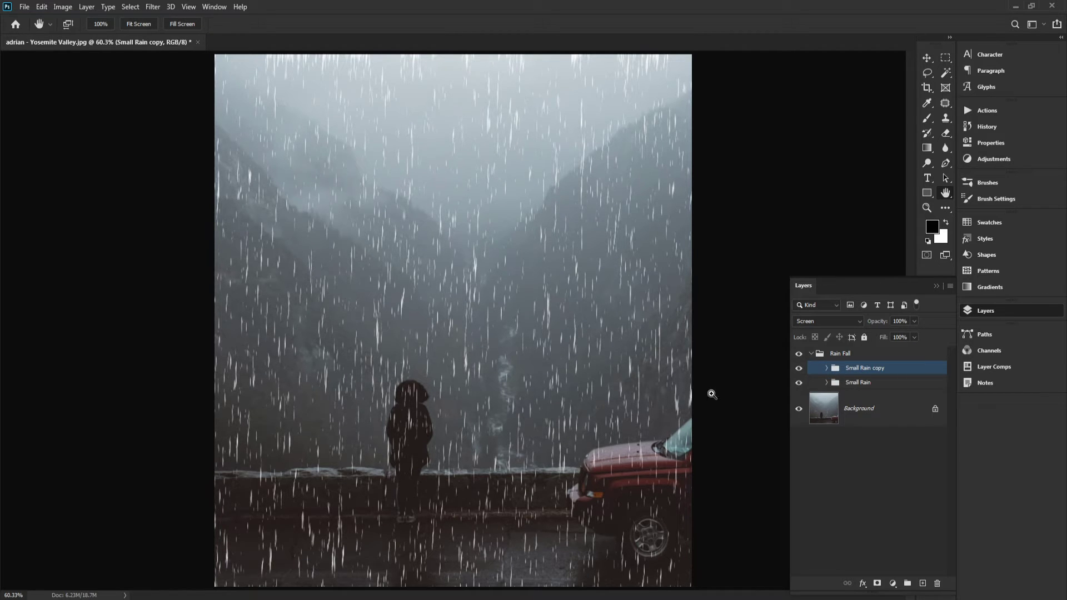
pyautogui.hotkey('ctrl', '[')
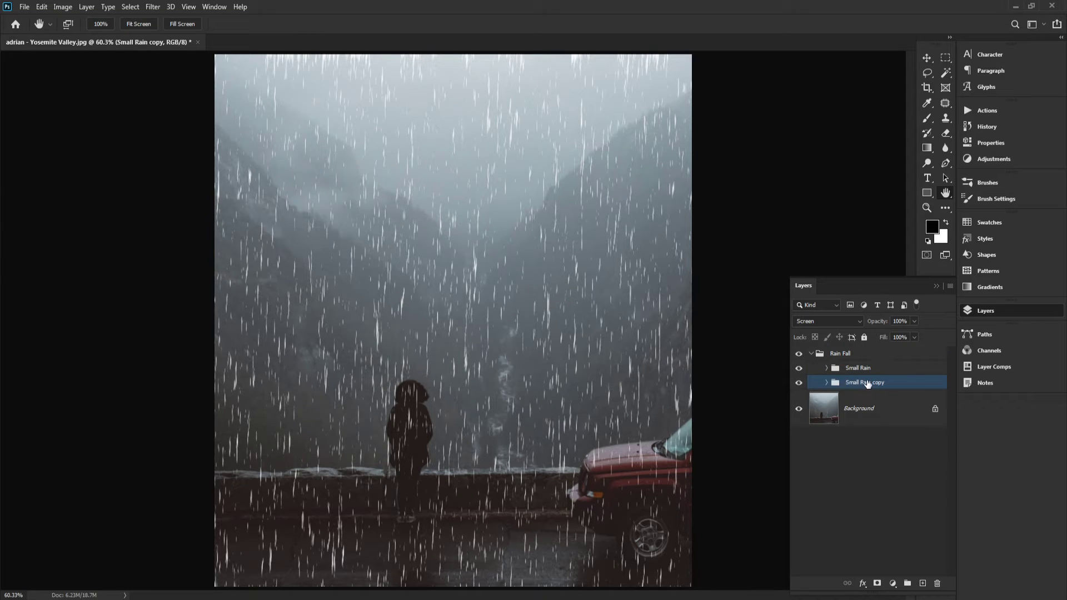
# Step: Rename the duplicated group as Small Rain (Rescaled)
pyautogui.doubleClick(870, 383)
pyautogui.doubleClick(877, 382)
pyautogui.press('BackSpace')
pyautogui.write('(Rescaled')
pyautogui.press('Return')
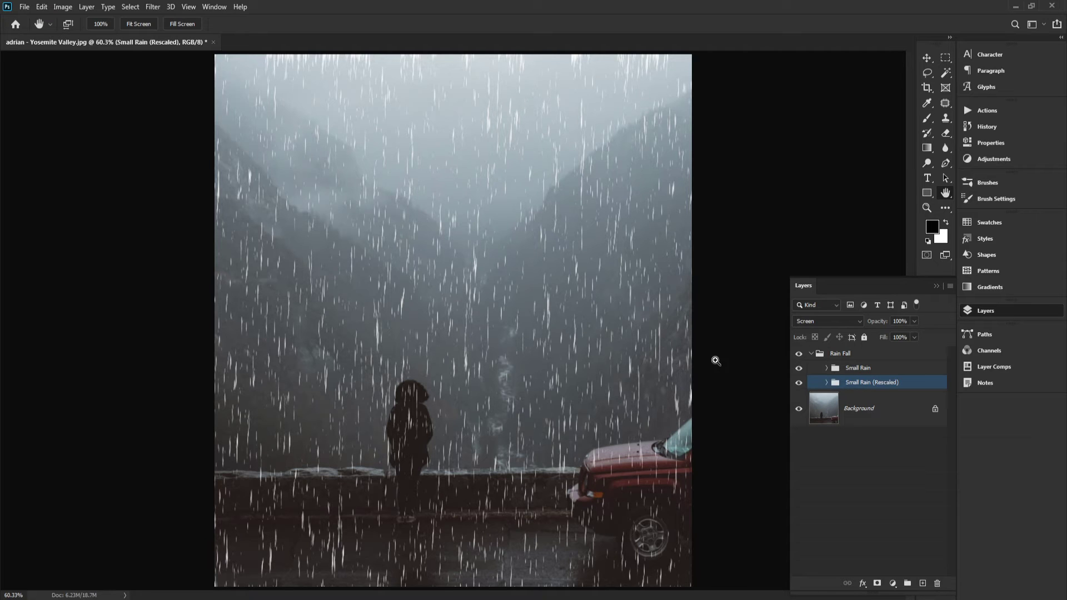
# Step: Scale the Small Rain (Rescaled) group up proportionally from its centre to about 167%
pyautogui.hotkey('ctrl', 't')
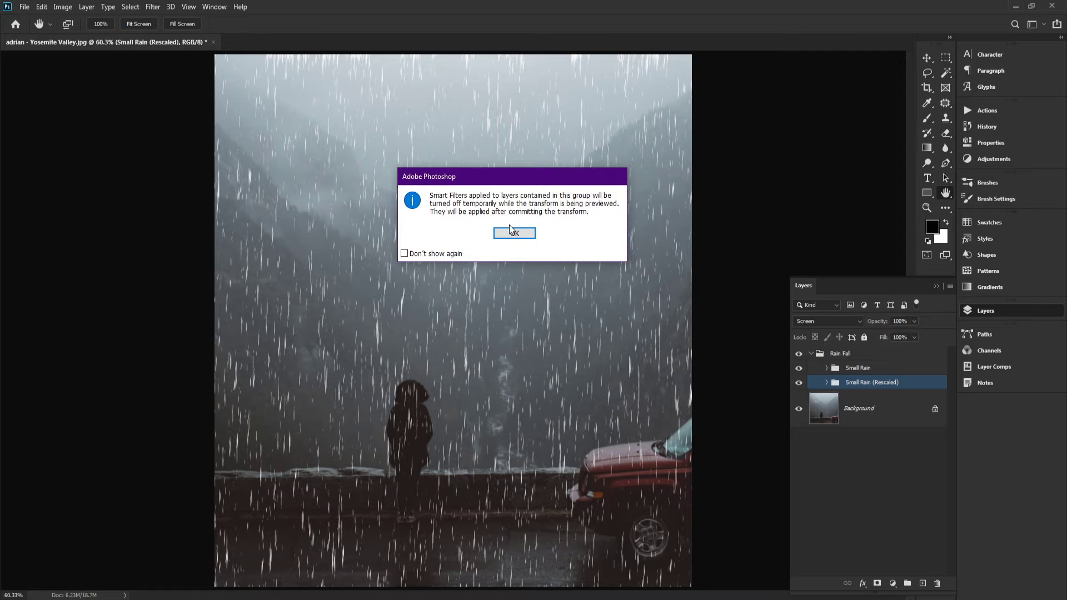
pyautogui.click(531, 236)
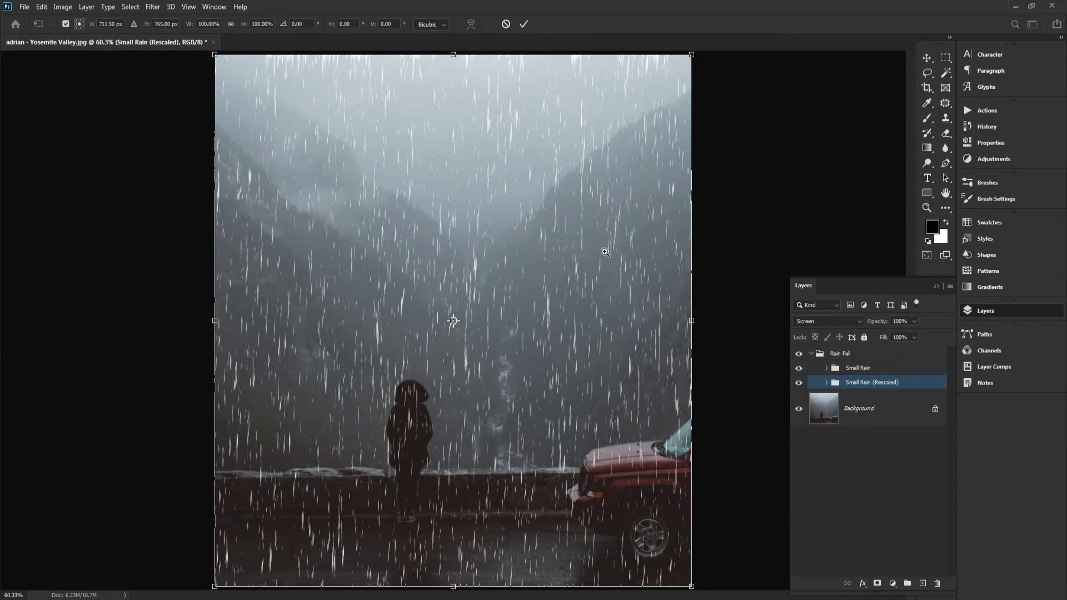
pyautogui.moveTo(600, 252); pyautogui.dragTo(545, 258)
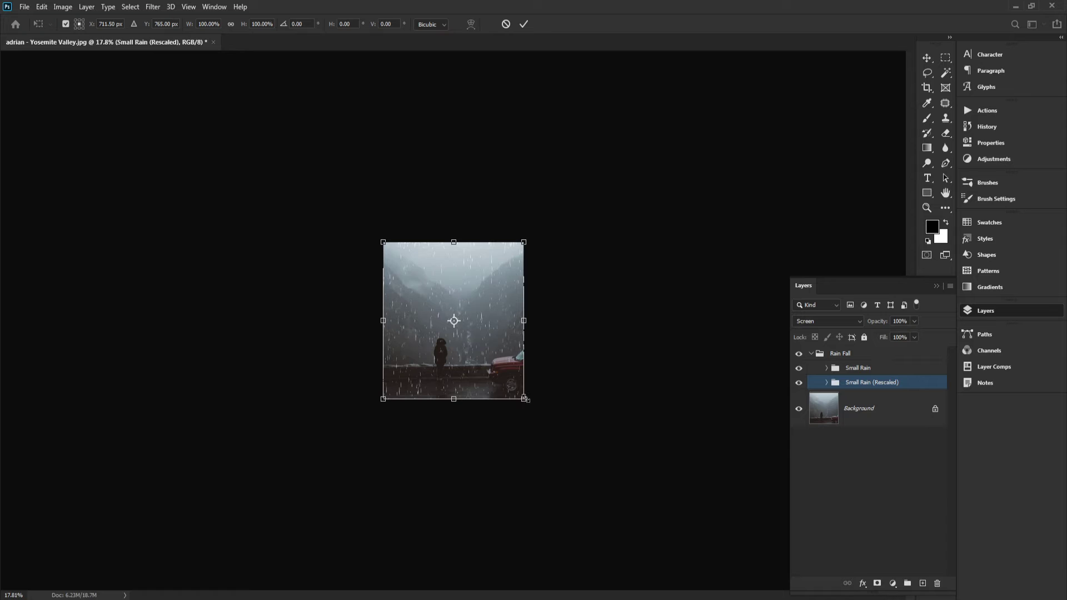
pyautogui.moveTo(525, 400); pyautogui.dragTo(583, 445)
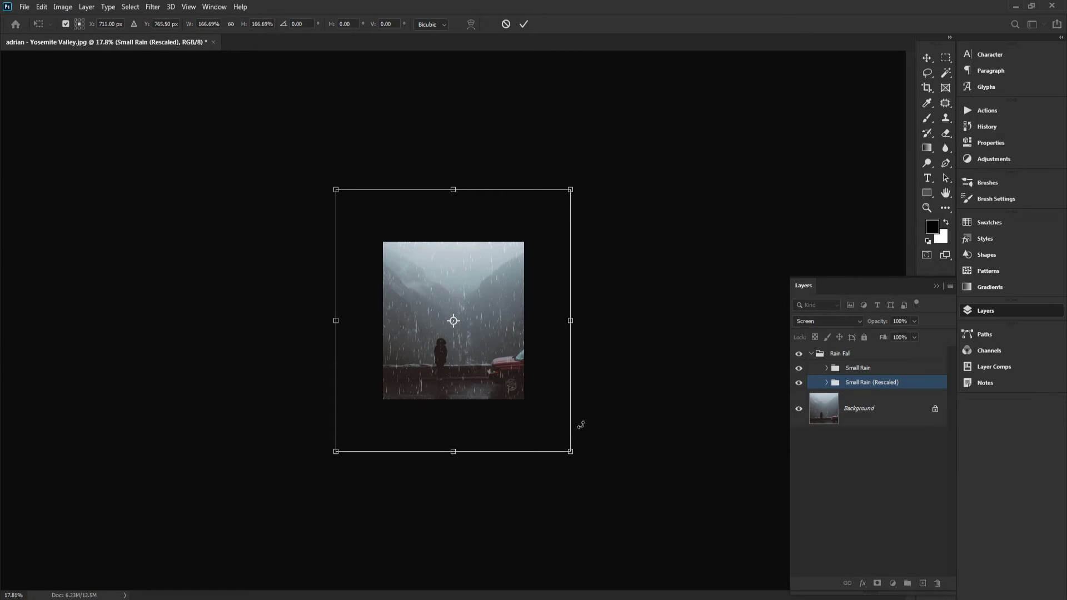
pyautogui.click(524, 24)
pyautogui.click(131, 25)
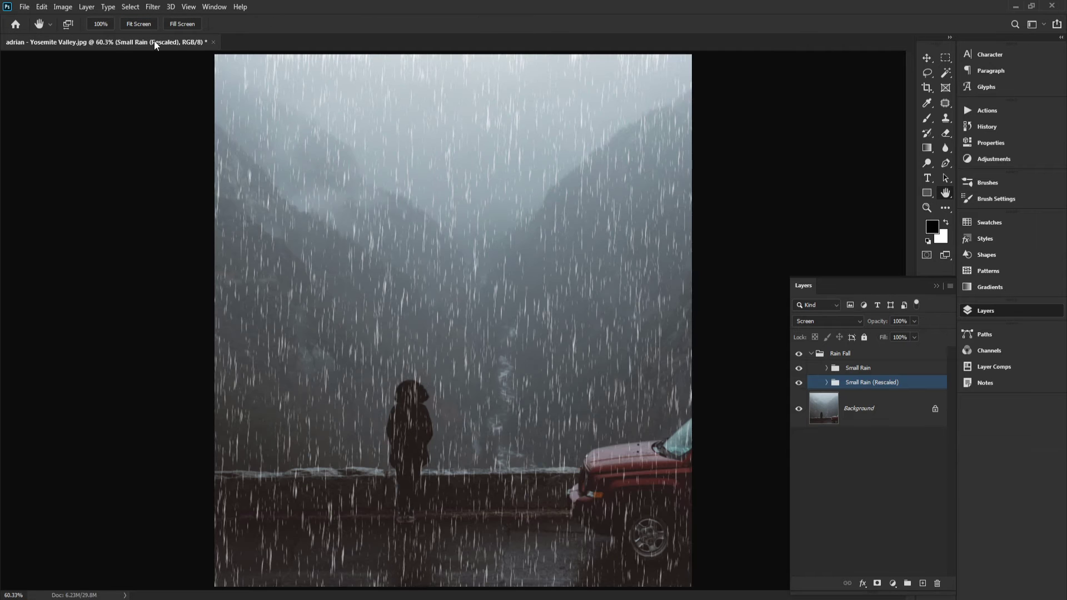
# Step: Compare the photo with and without the Small Rain (Rescaled) group, and inspect the rain at 100% zoom and the group's layers
pyautogui.click(799, 382)
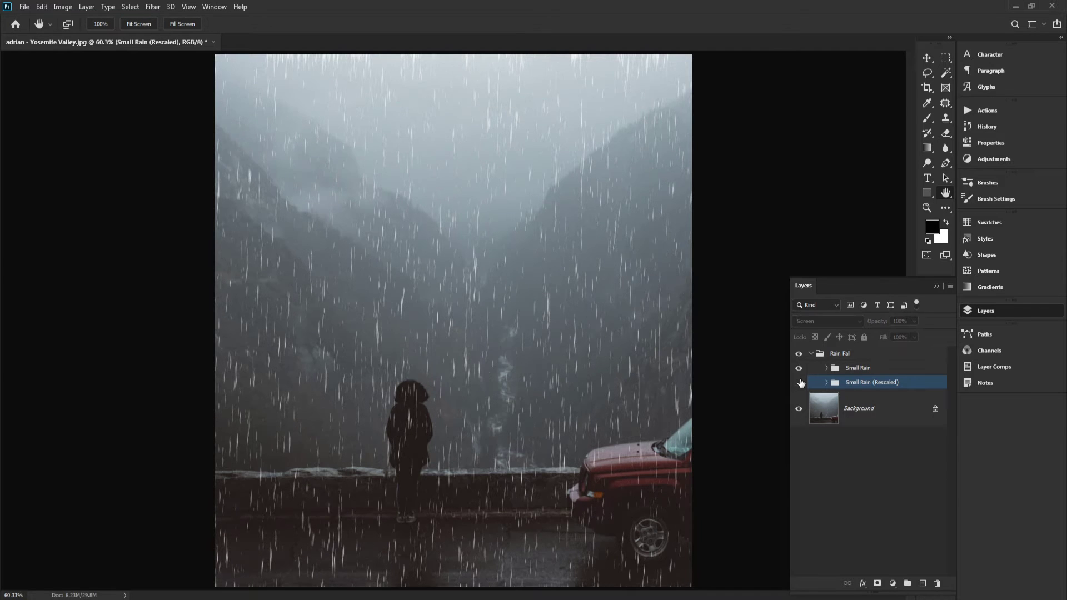
pyautogui.click(800, 383)
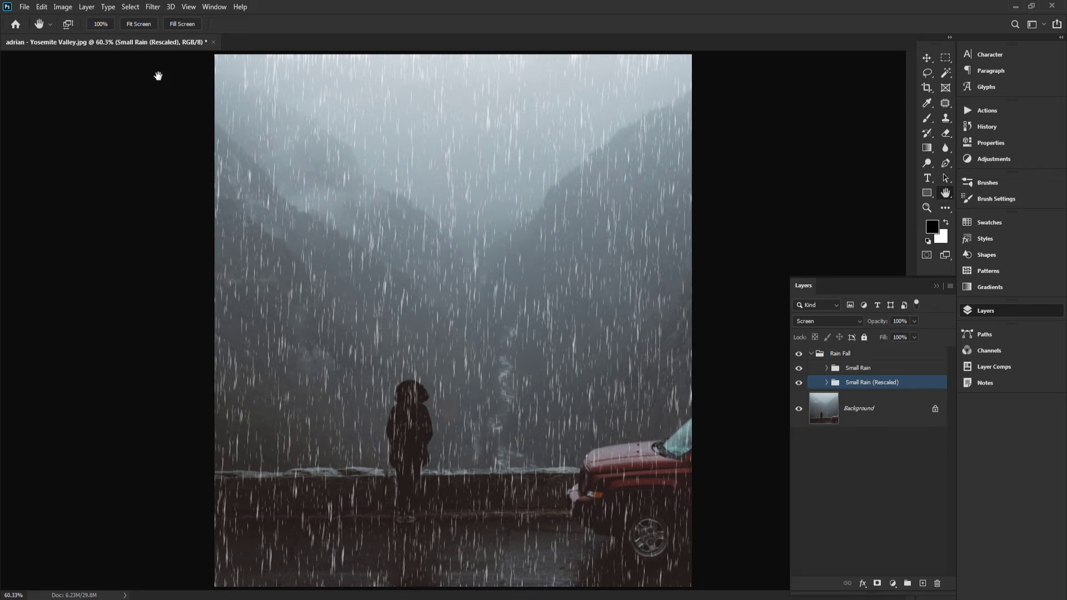
pyautogui.click(100, 24)
pyautogui.moveTo(489, 337); pyautogui.dragTo(449, 231)
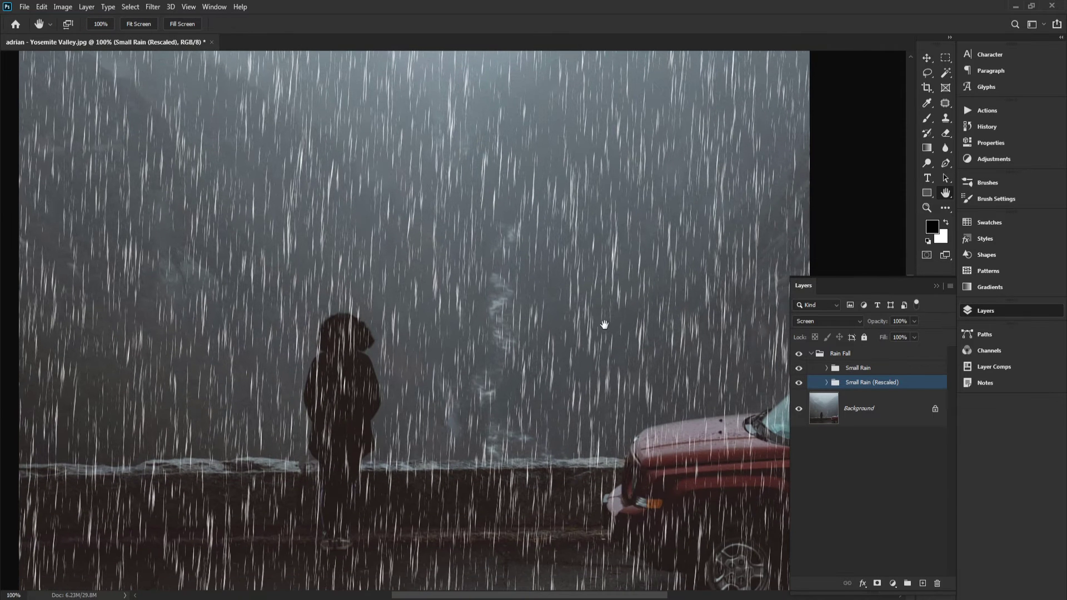
pyautogui.moveTo(595, 266); pyautogui.dragTo(600, 307)
pyautogui.click(826, 383)
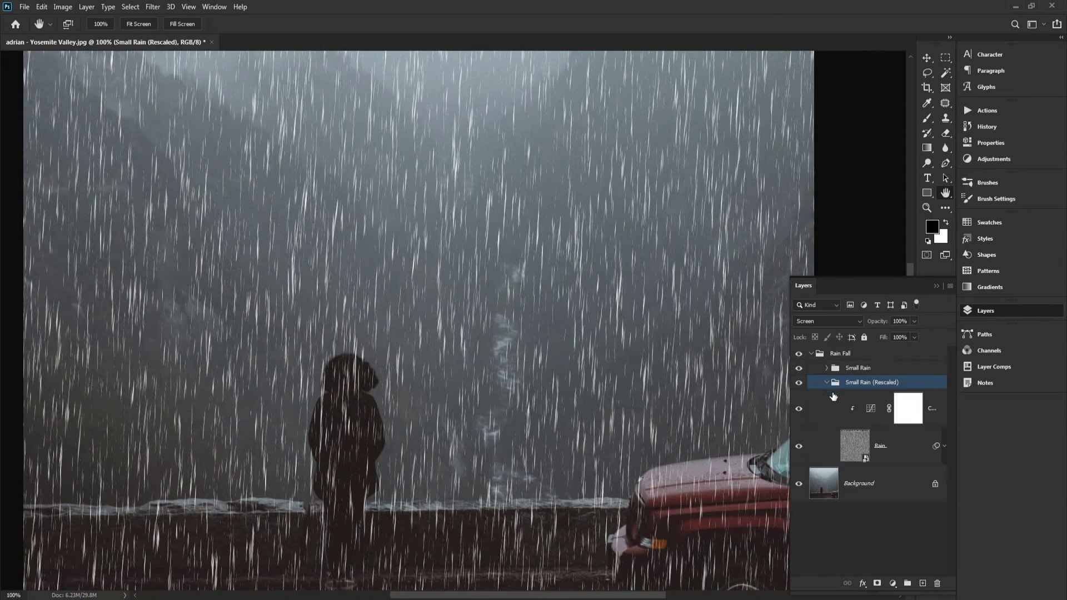
pyautogui.click(826, 382)
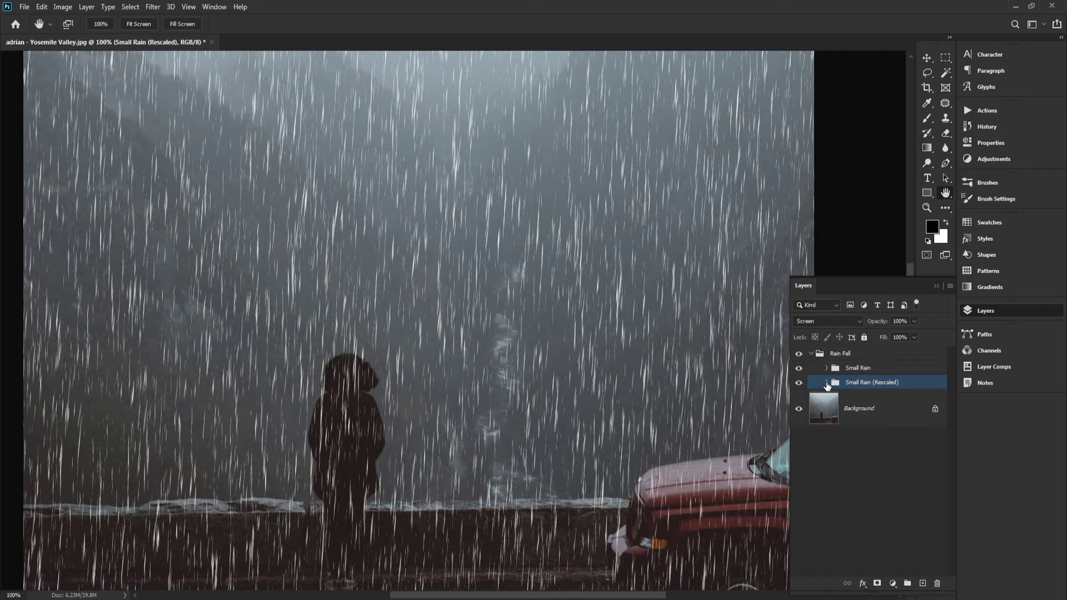
pyautogui.click(827, 383)
pyautogui.click(856, 438)
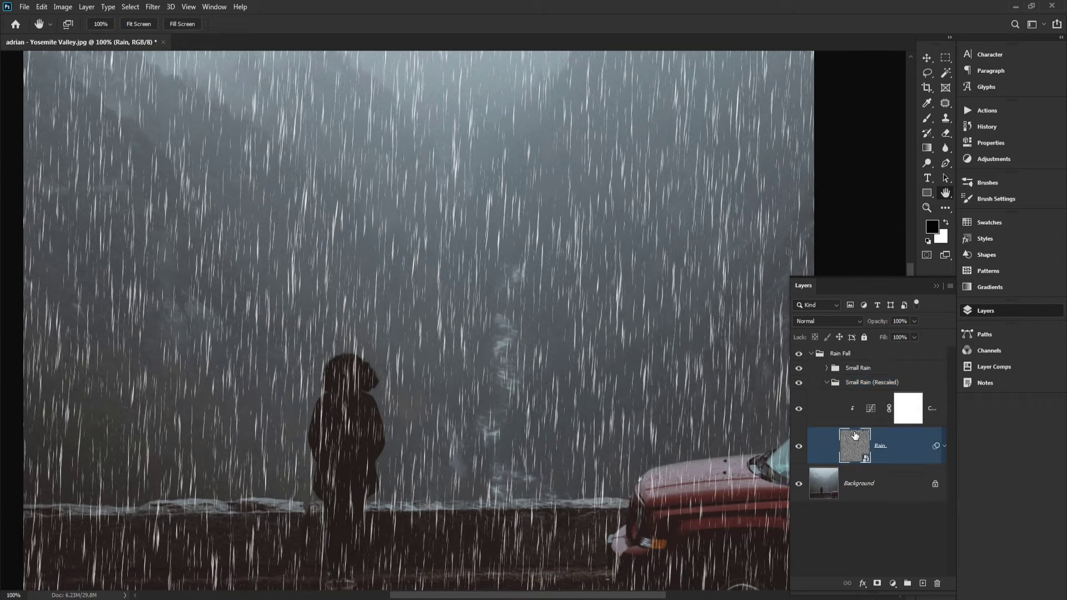
pyautogui.click(832, 385)
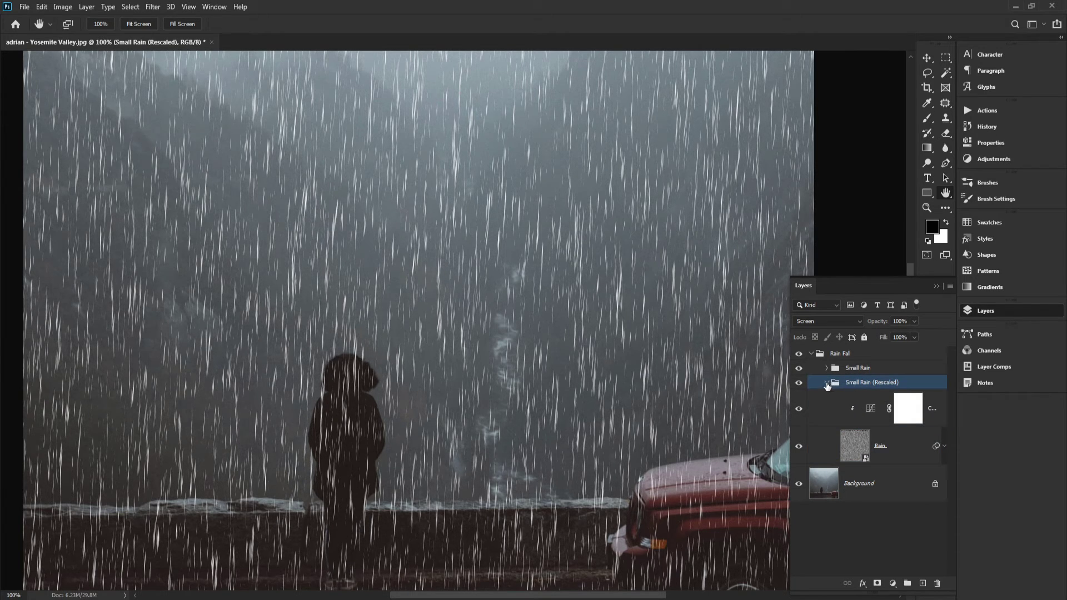
# Step: Collapse the Small Rain (Rescaled) group and set its opacity to 35%
pyautogui.click(826, 383)
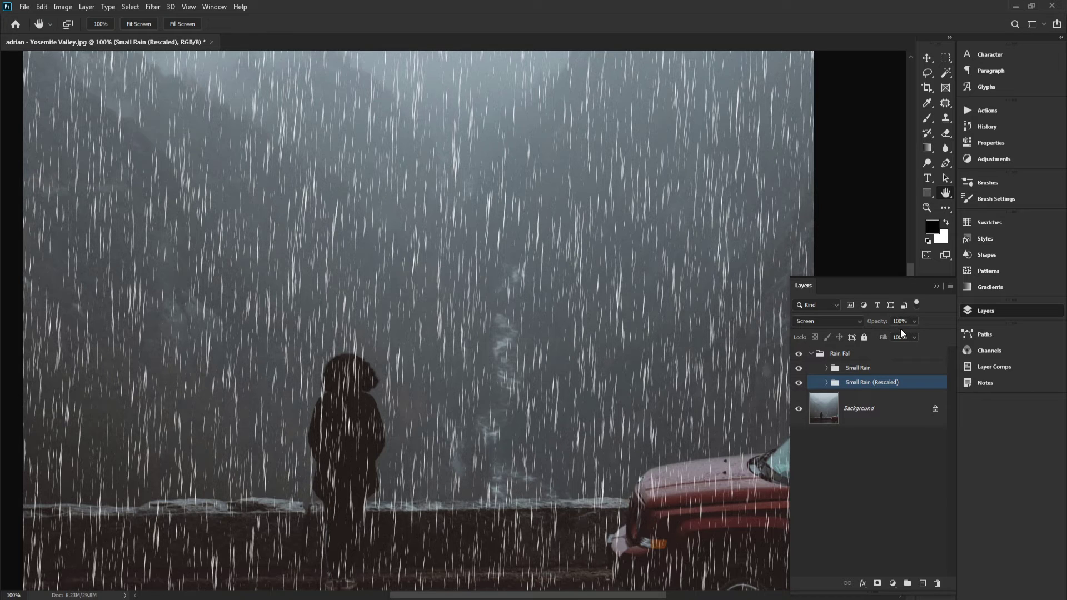
pyautogui.press('5')
pyautogui.moveTo(589, 335); pyautogui.dragTo(655, 365)
pyautogui.press('0')
pyautogui.click(913, 323)
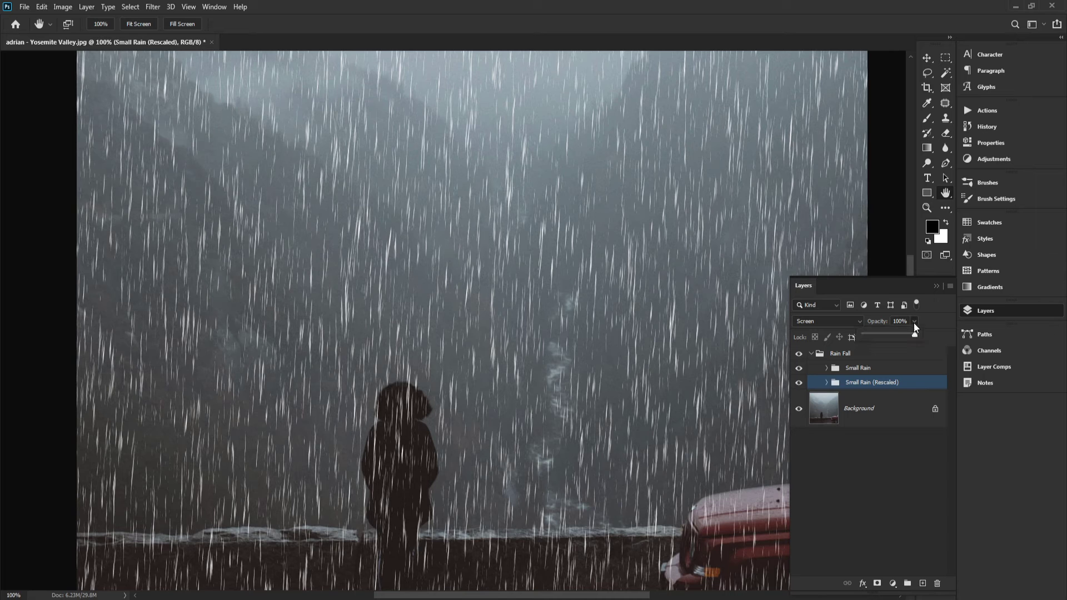
pyautogui.moveTo(916, 333); pyautogui.dragTo(880, 340)
pyautogui.click(708, 318)
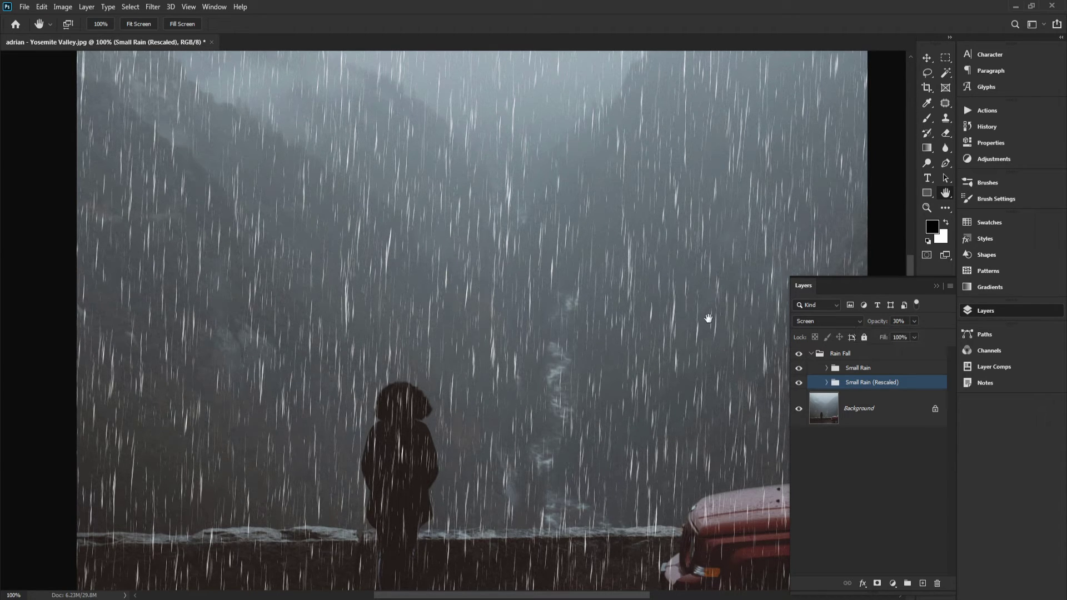
pyautogui.moveTo(615, 316); pyautogui.dragTo(534, 250)
pyautogui.press('3')
pyautogui.press('5')
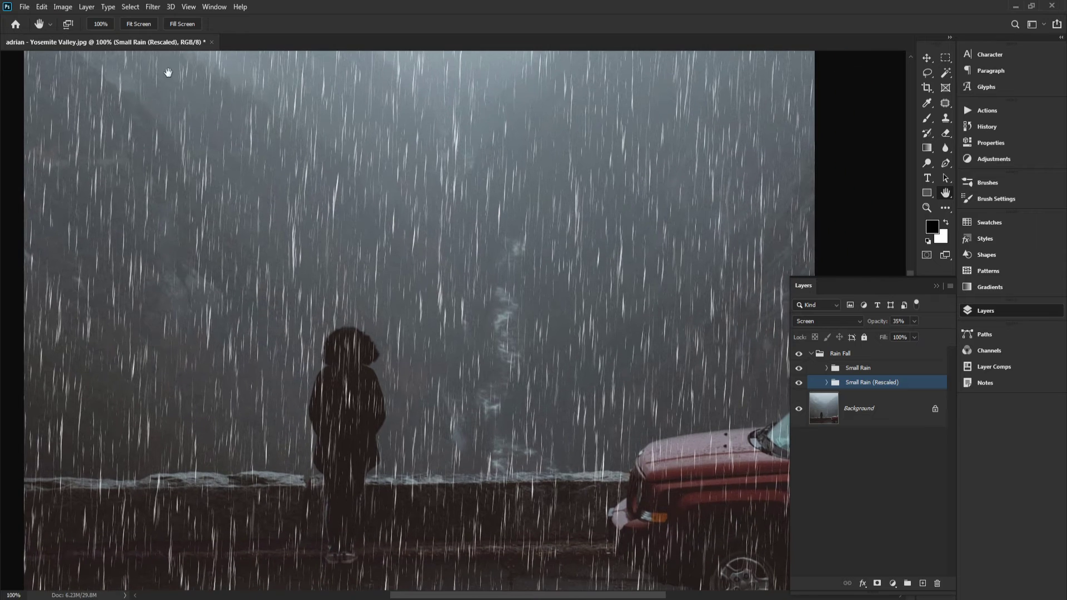
# Step: Examine the rain across the whole photo and at 100% zoom around the hooded figure and the car
pyautogui.click(139, 27)
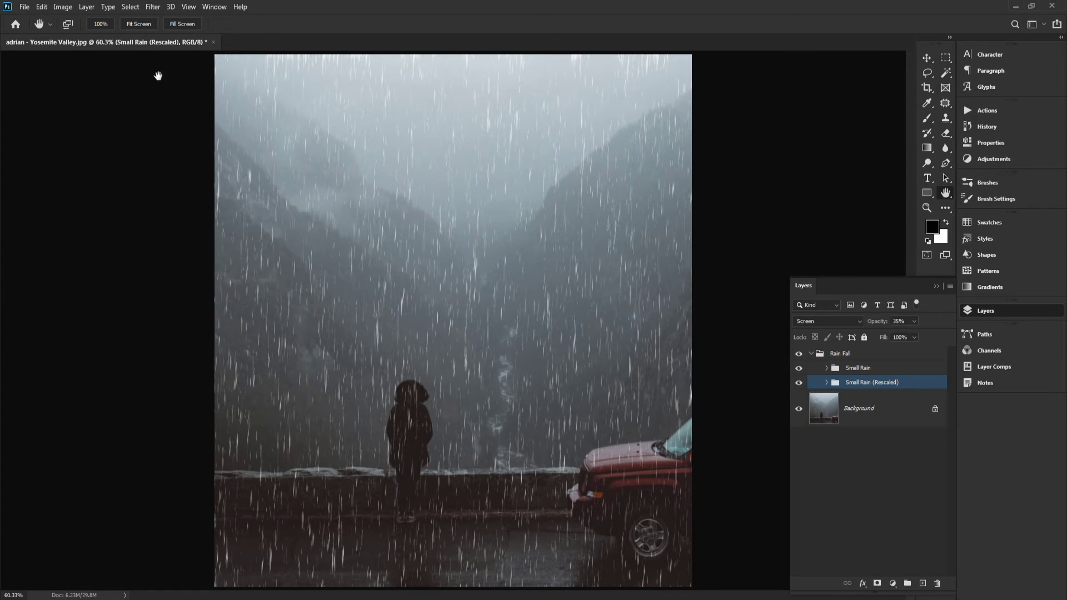
pyautogui.click(107, 28)
pyautogui.moveTo(447, 409); pyautogui.dragTo(490, 231)
pyautogui.moveTo(556, 360); pyautogui.dragTo(453, 369)
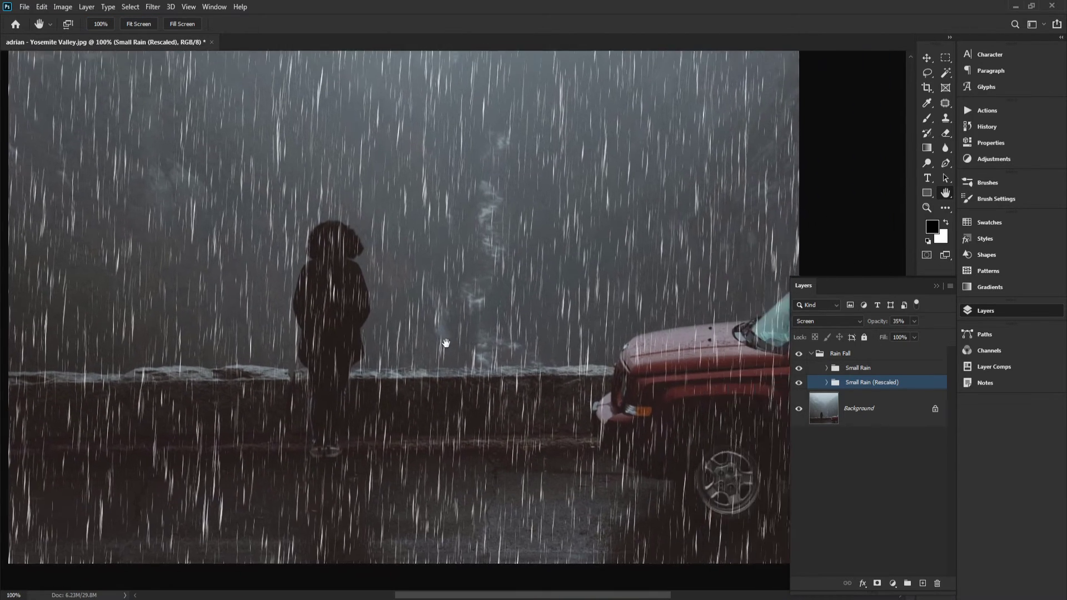
pyautogui.moveTo(574, 289); pyautogui.dragTo(559, 378)
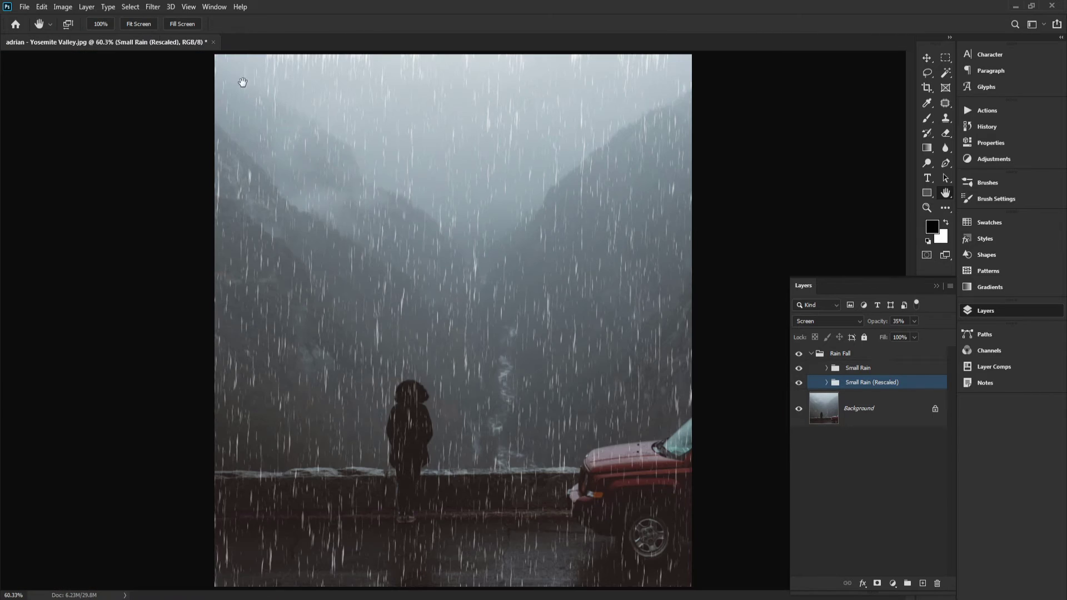
pyautogui.click(146, 25)
# Step: Create a new group above Small Rain inside Rain Fall and name it Large Rain
pyautogui.click(858, 368)
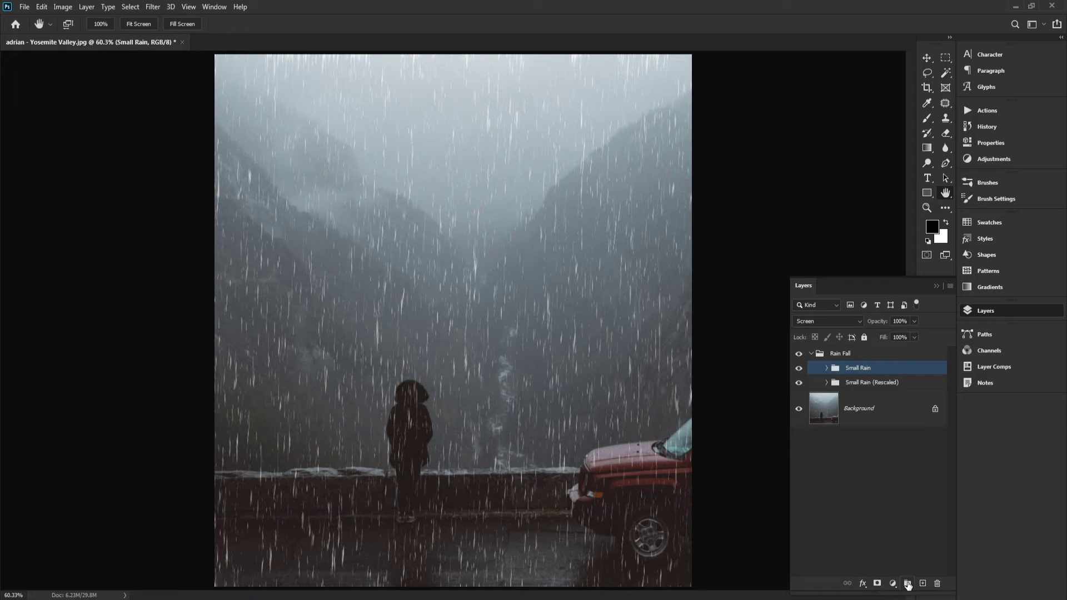
pyautogui.click(908, 583)
pyautogui.hotkey('ctrl', 'z')
pyautogui.click(907, 583)
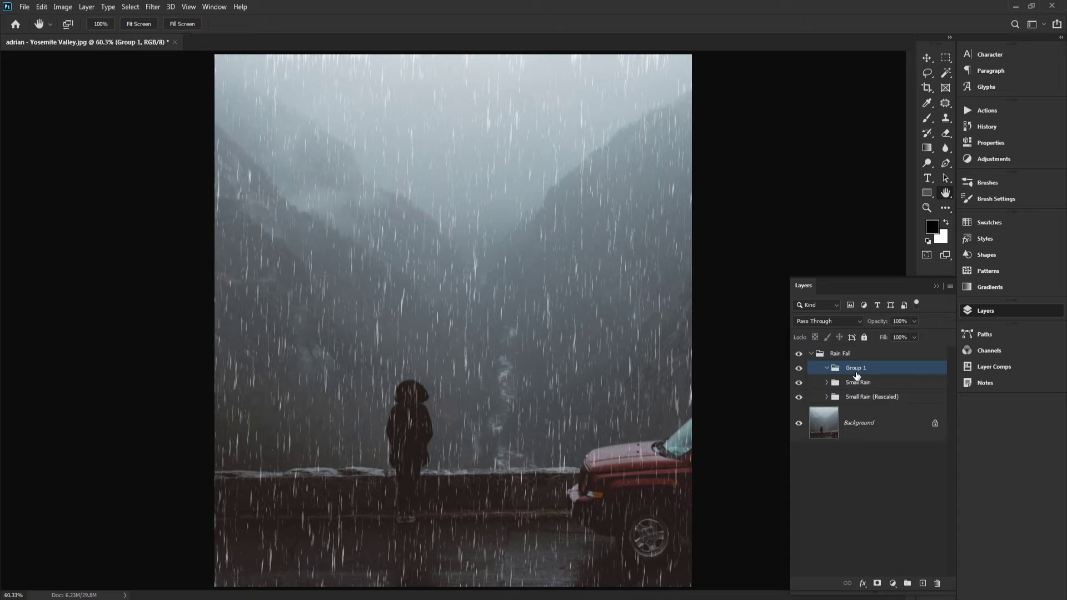
pyautogui.doubleClick(857, 371)
pyautogui.write('Large Rain')
pyautogui.press('Return')
# Step: Duplicate the Small Rain and Small Rain (Rescaled) groups together into the Large Rain group, and collapse Large Rain
pyautogui.click(861, 385)
pyautogui.click(865, 399)
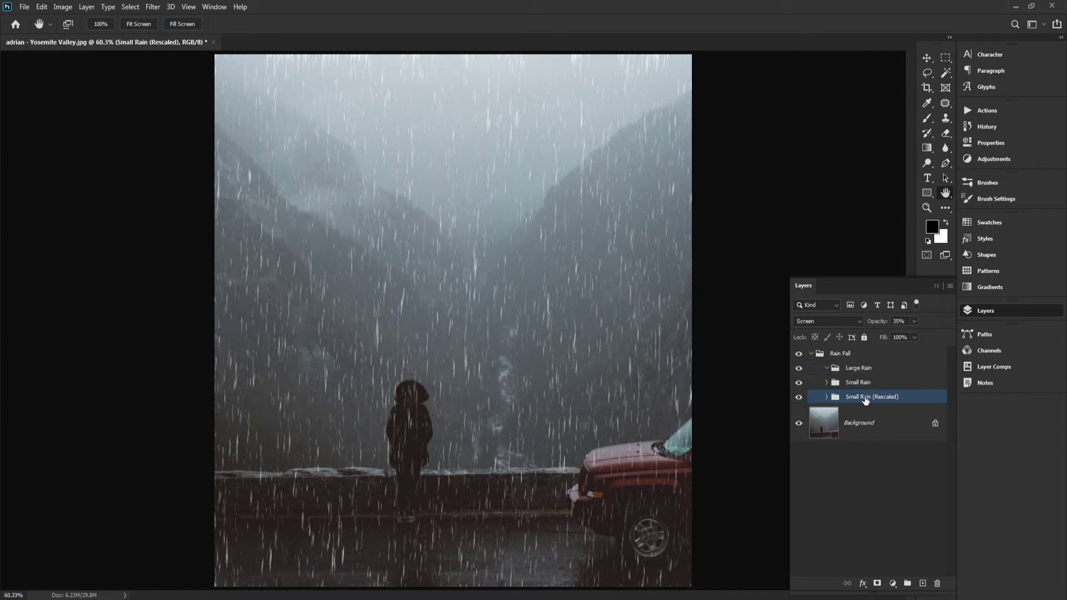
pyautogui.keyDown('shift'); pyautogui.click(862, 385); pyautogui.keyUp('shift')
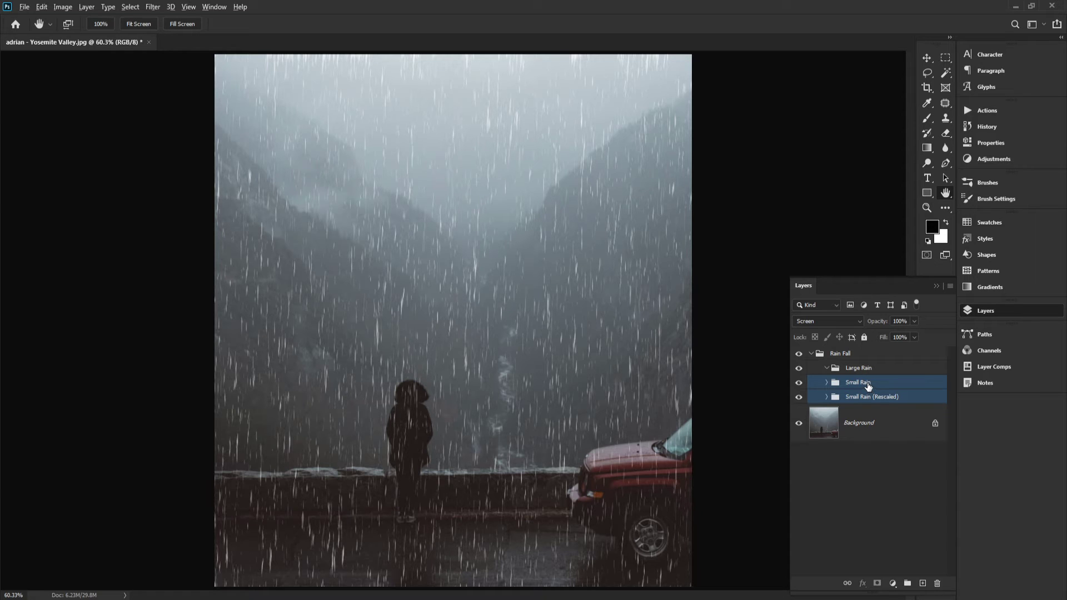
pyautogui.moveTo(869, 384); pyautogui.dragTo(888, 370)
pyautogui.click(860, 370)
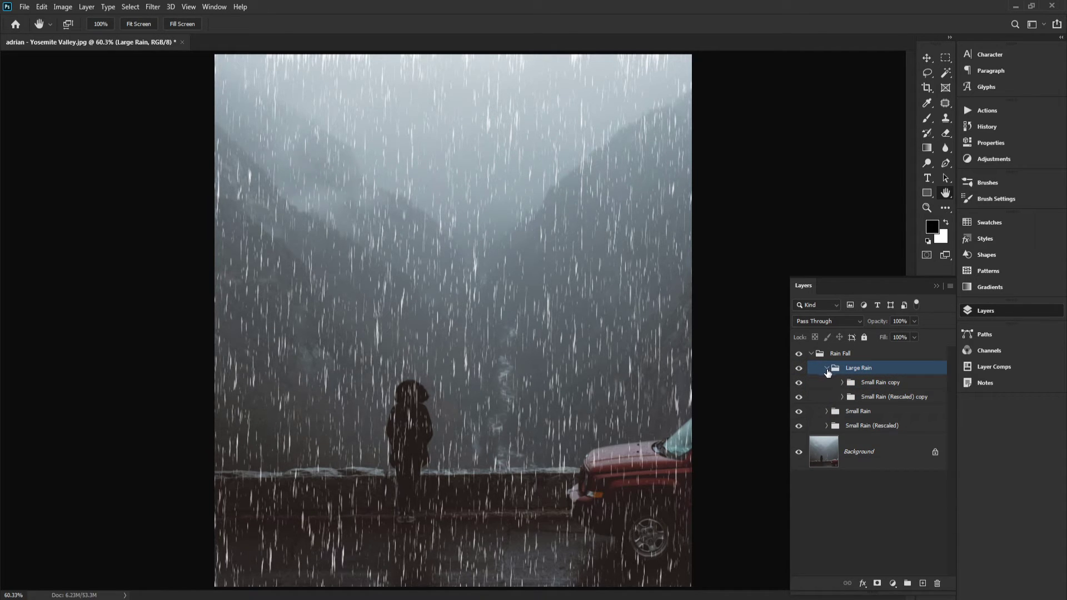
pyautogui.click(826, 368)
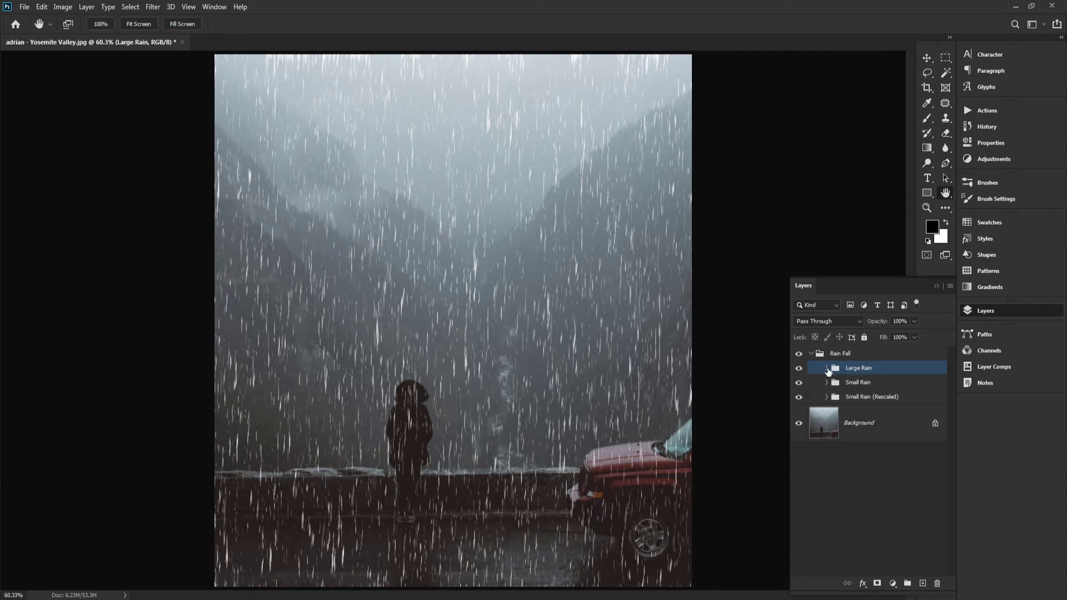
# Step: Hide the Large Rain group and add a white layer mask to the Small Rain (Rescaled) group
pyautogui.click(798, 368)
pyautogui.click(837, 398)
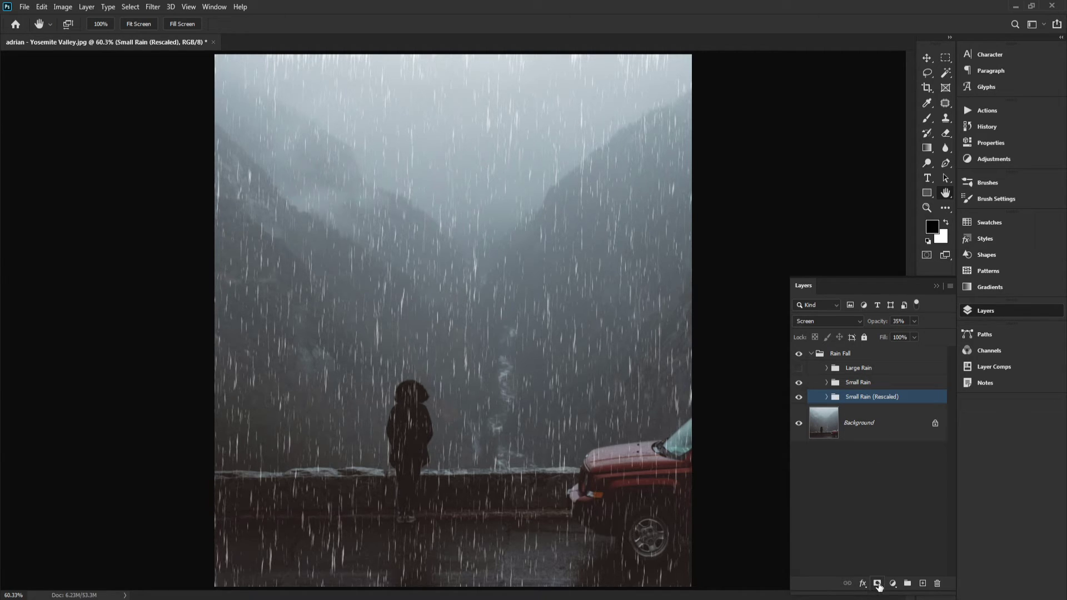
pyautogui.click(877, 584)
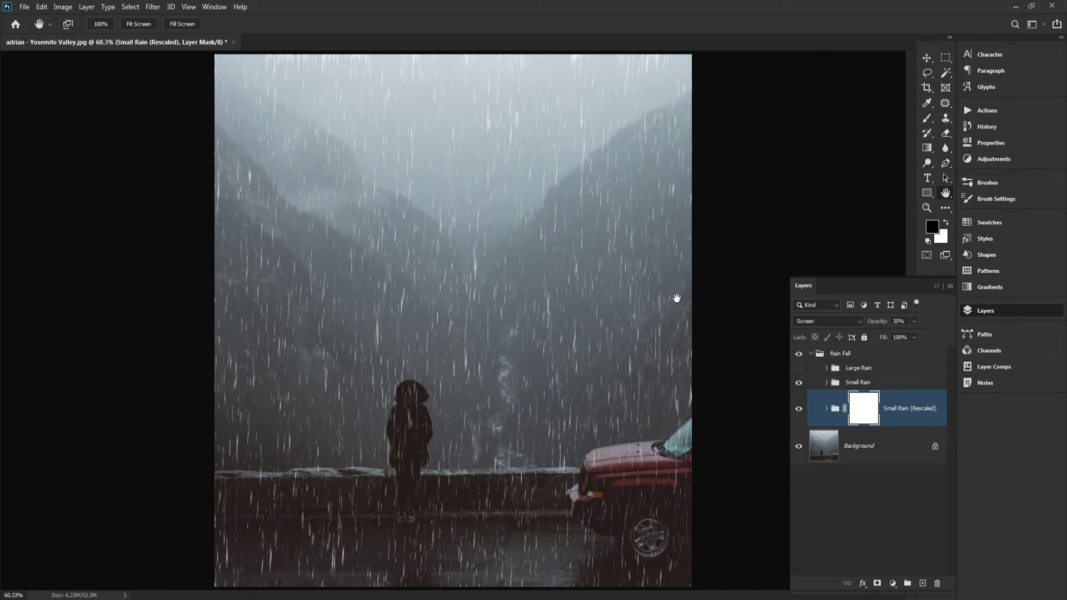
# Step: Switch to the Brush tool and enlarge its soft round tip to 291 px
pyautogui.press('b')
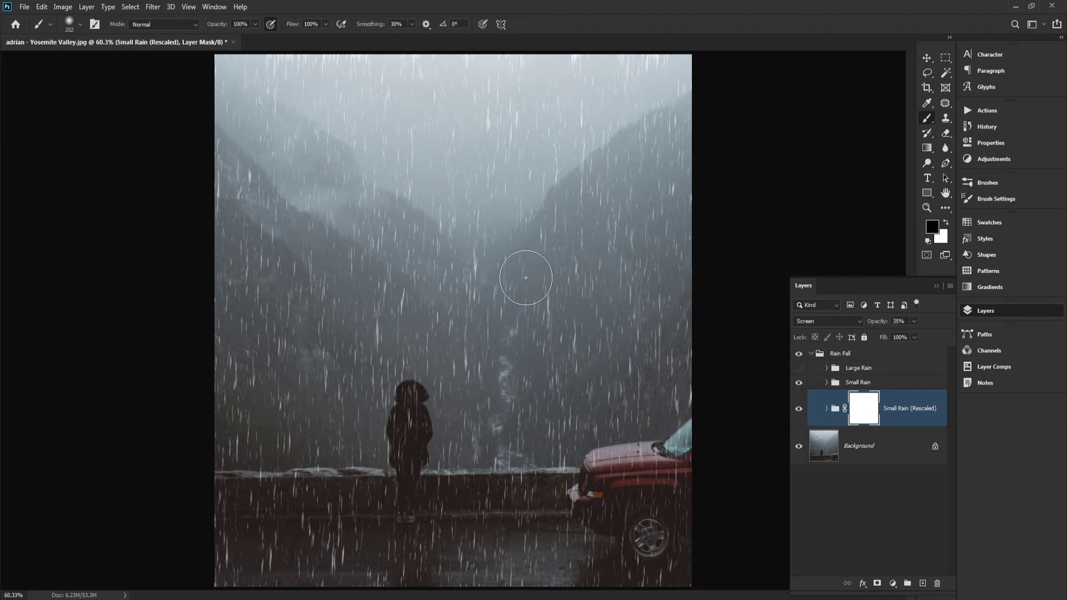
pyautogui.rightClick(603, 243)
pyautogui.click(615, 345)
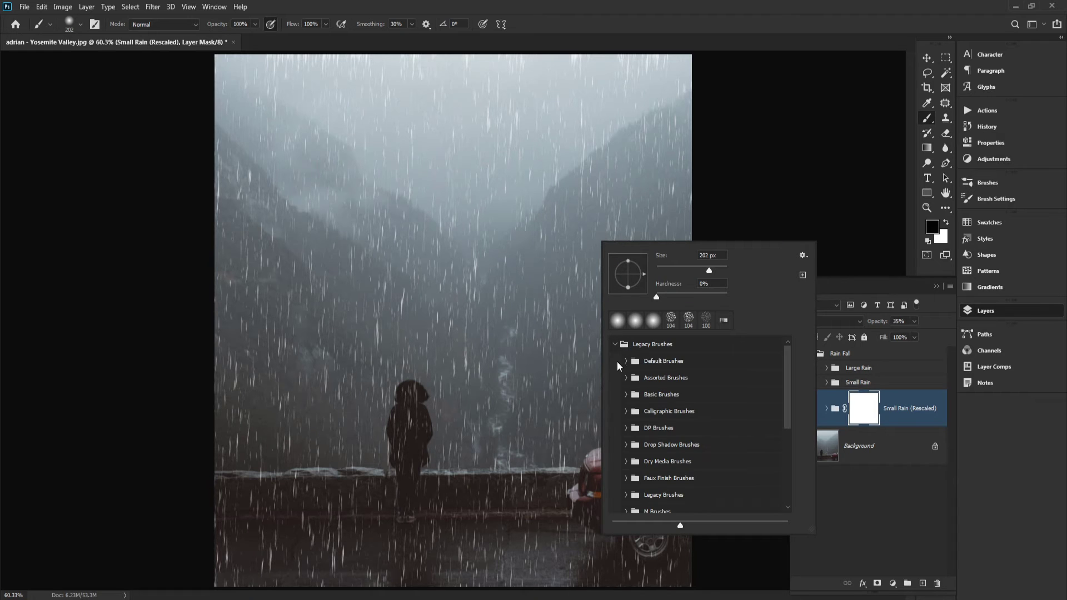
pyautogui.click(622, 363)
pyautogui.click(623, 362)
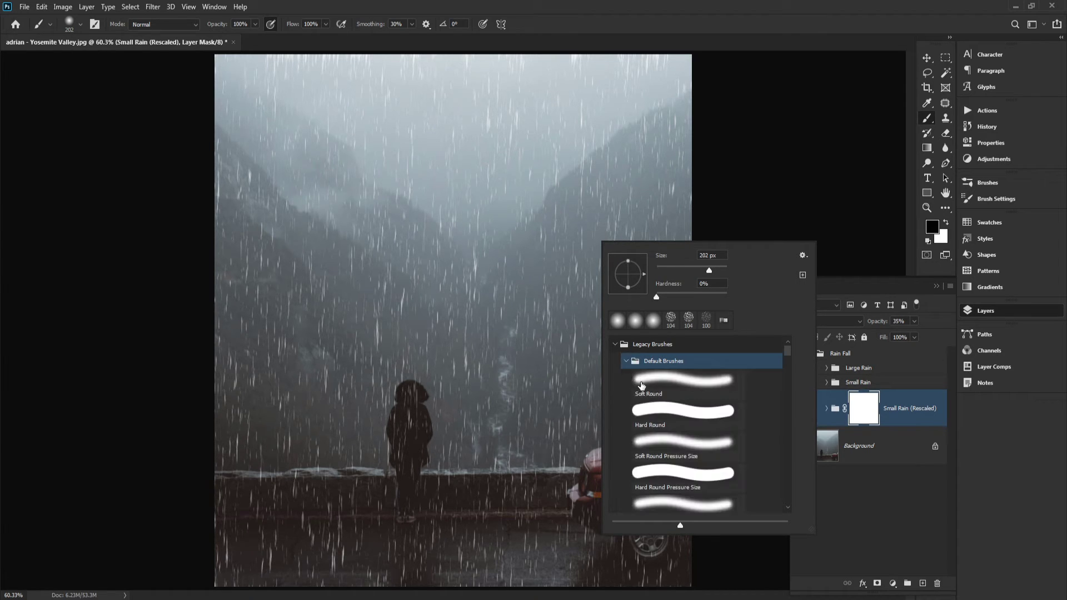
pyautogui.click(627, 362)
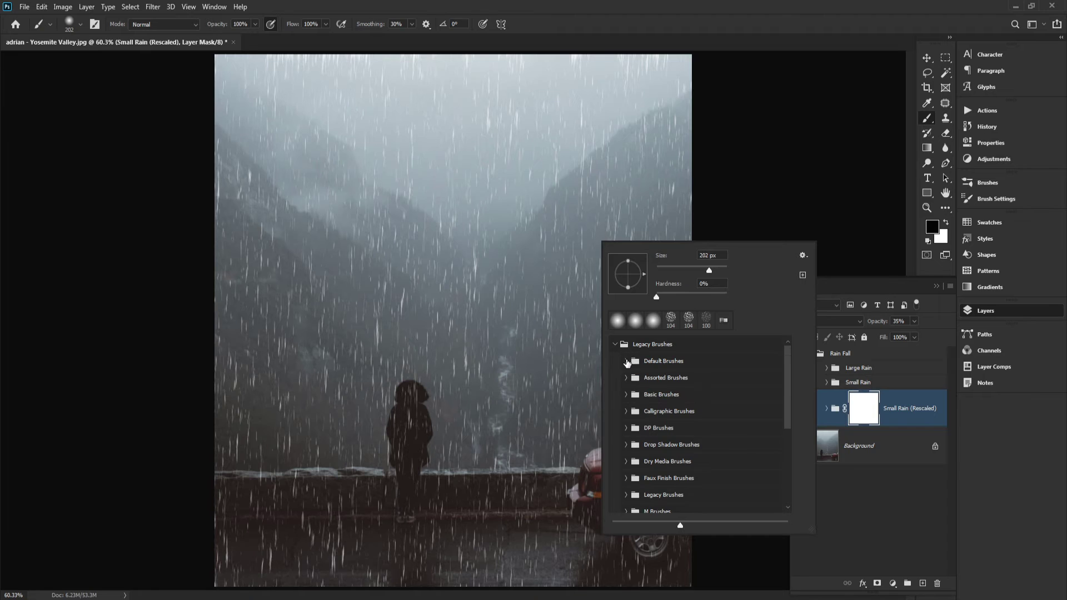
pyautogui.click(615, 345)
pyautogui.rightClick(549, 212)
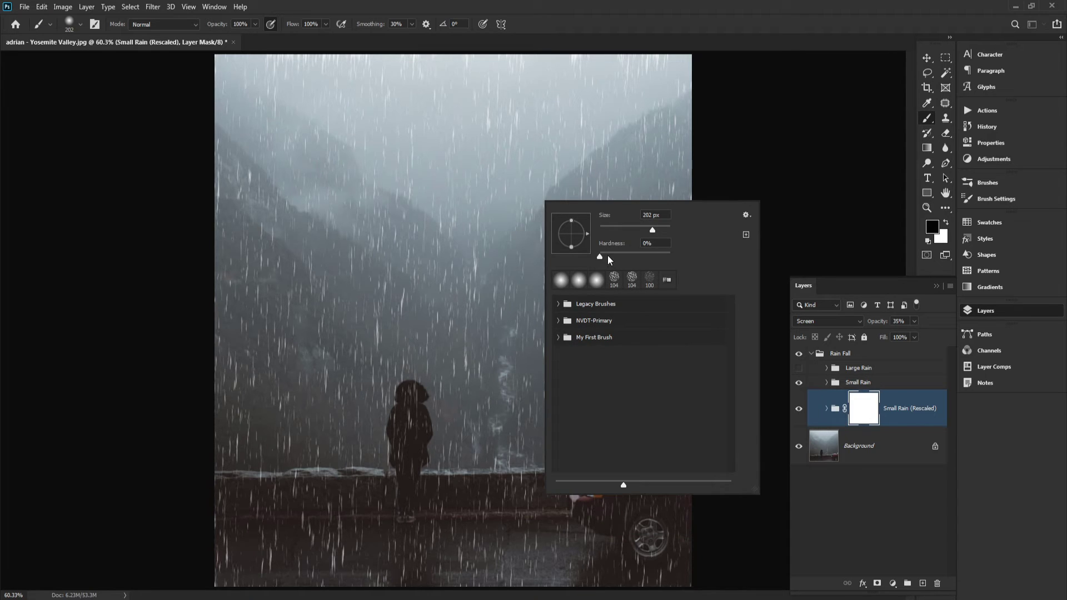
pyautogui.moveTo(655, 228); pyautogui.dragTo(656, 229)
pyautogui.click(674, 5)
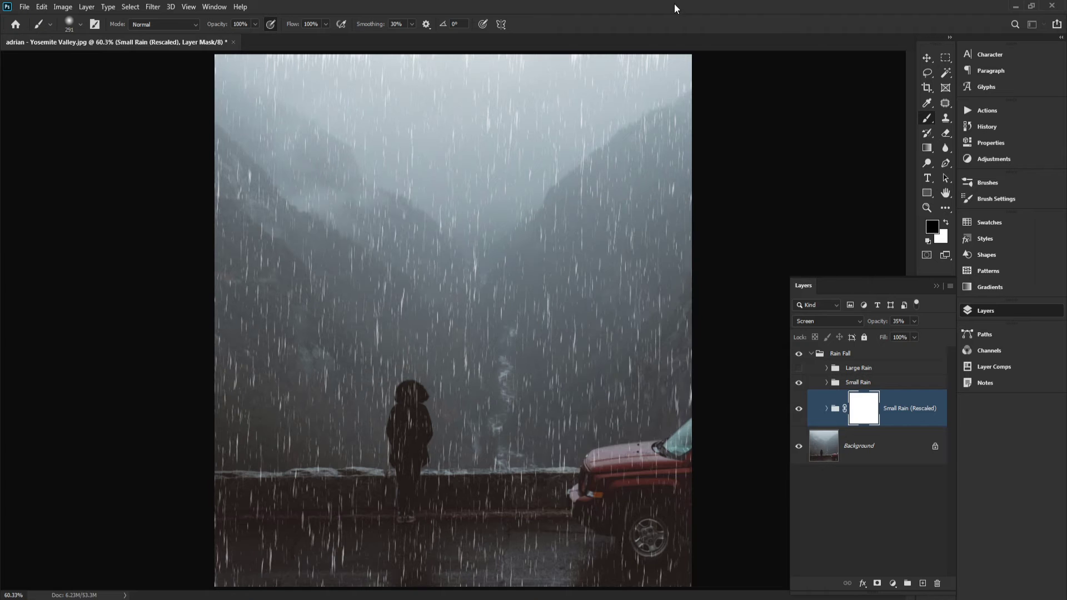
# Step: Set the spacing of the soft round brush tip to 85% in the brush settings
pyautogui.click(995, 199)
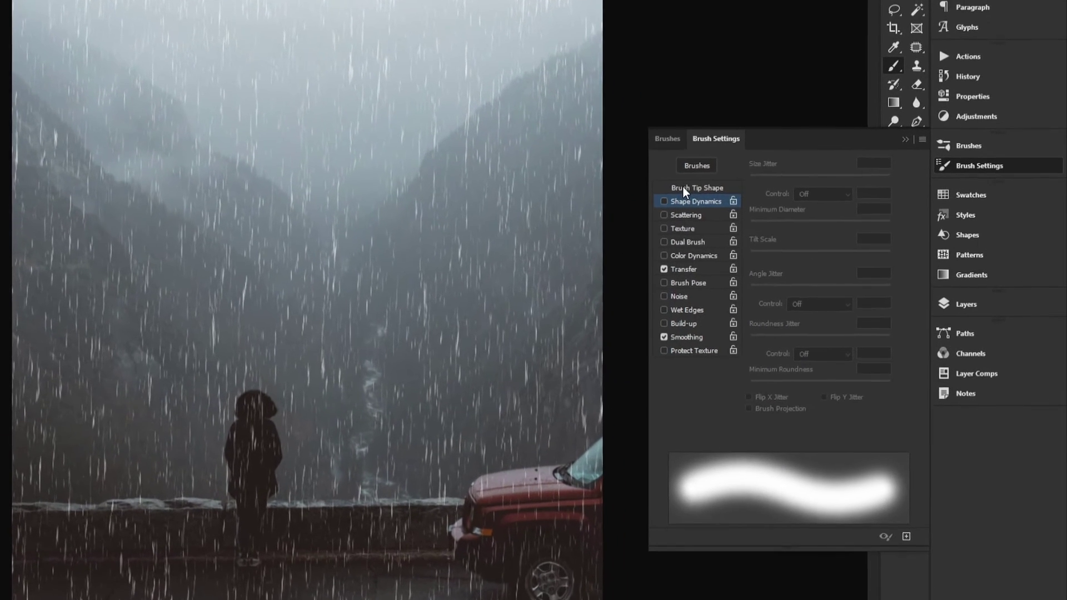
pyautogui.click(756, 213)
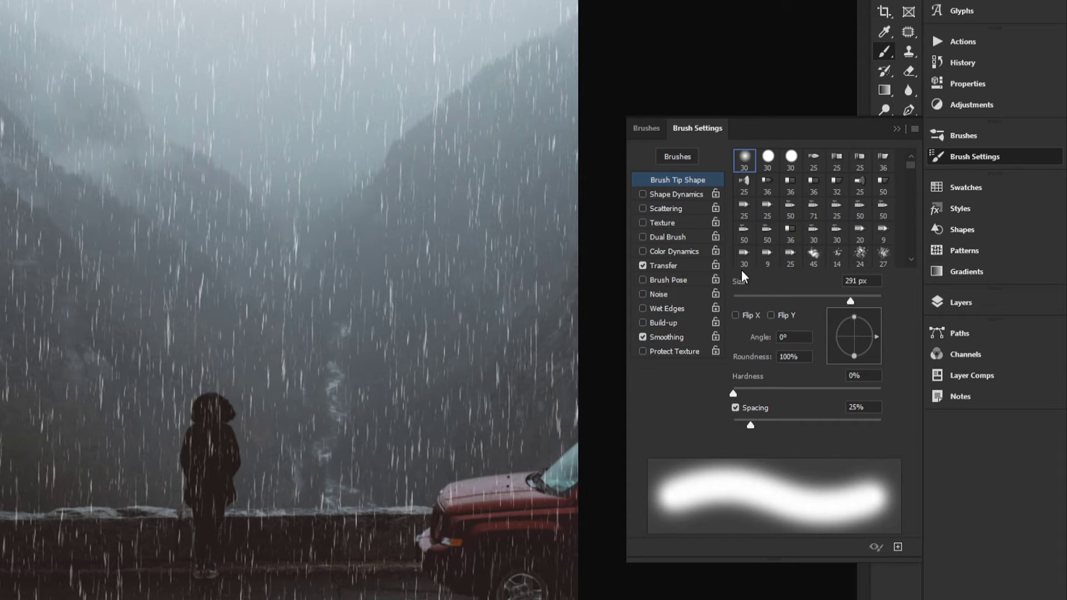
pyautogui.moveTo(758, 421); pyautogui.dragTo(795, 426)
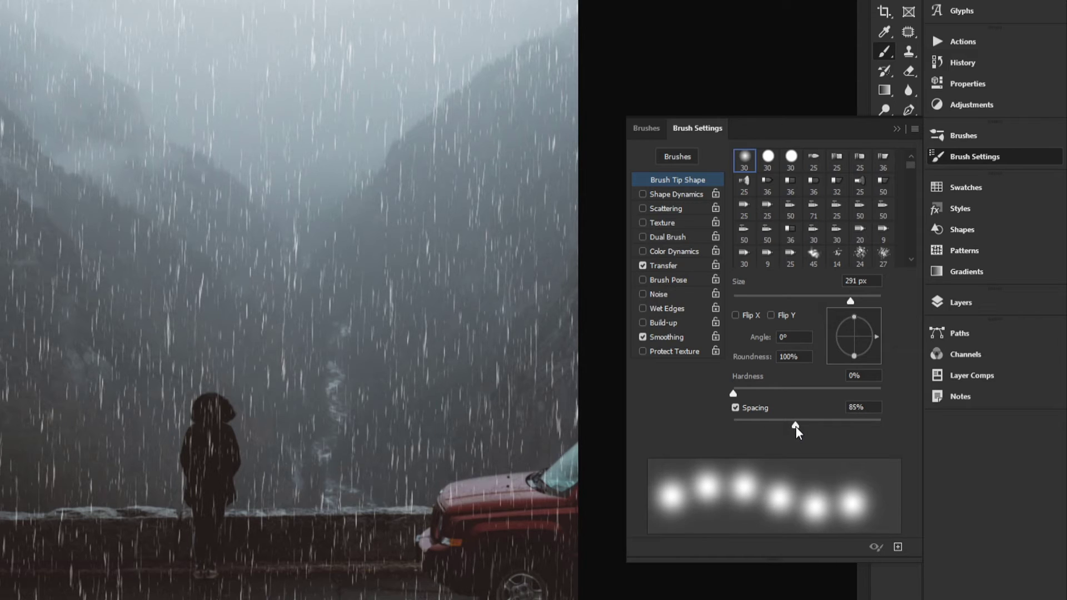
pyautogui.click(855, 406)
# Step: Enable Scattering for the brush with Scatter at 471% on both axes
pyautogui.click(663, 209)
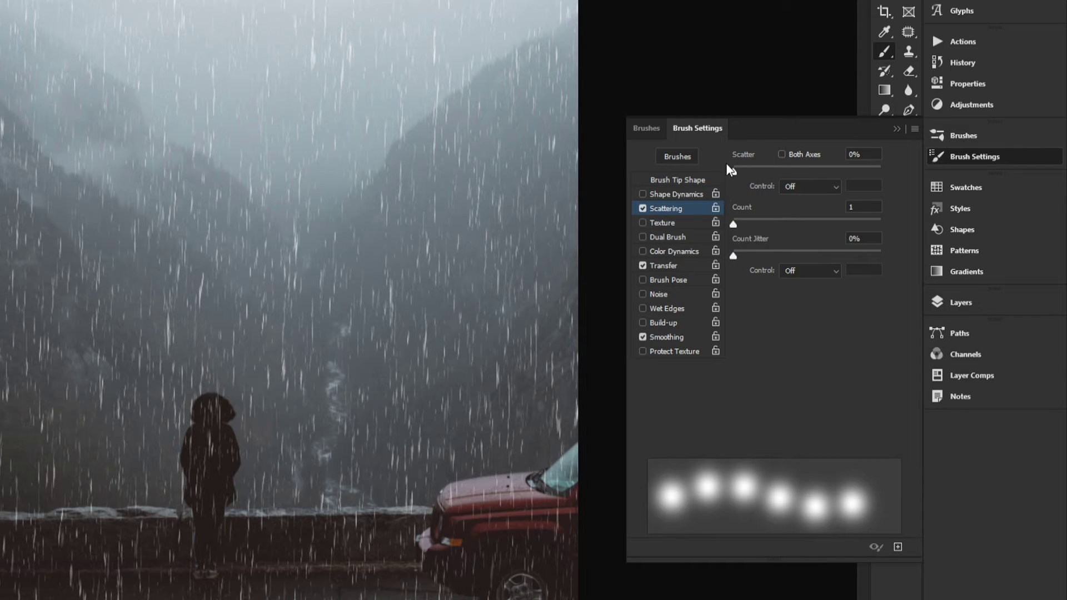
pyautogui.moveTo(736, 171); pyautogui.dragTo(802, 172)
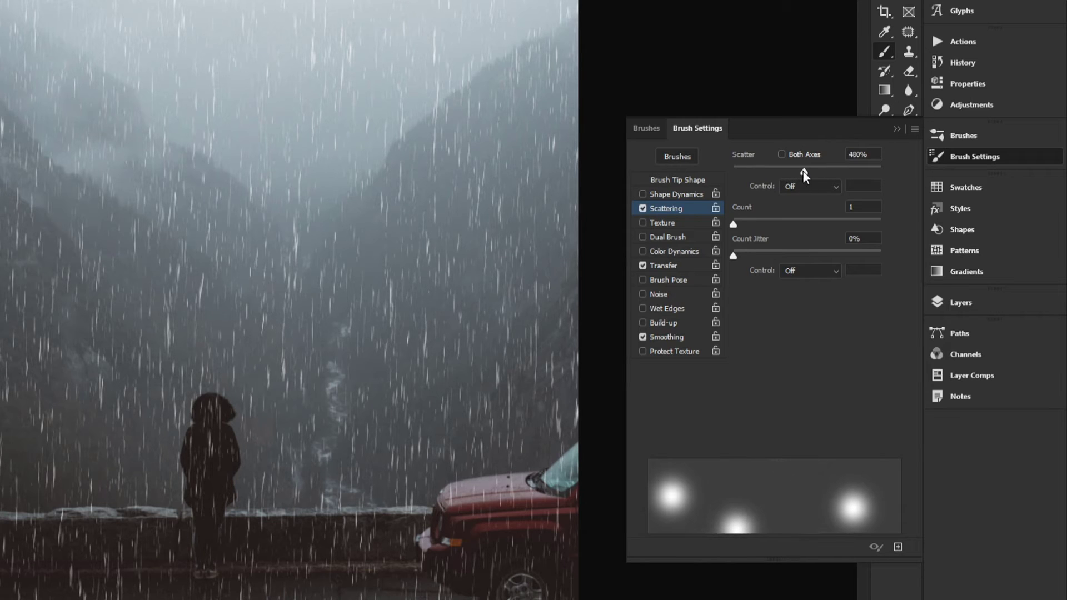
pyautogui.click(782, 154)
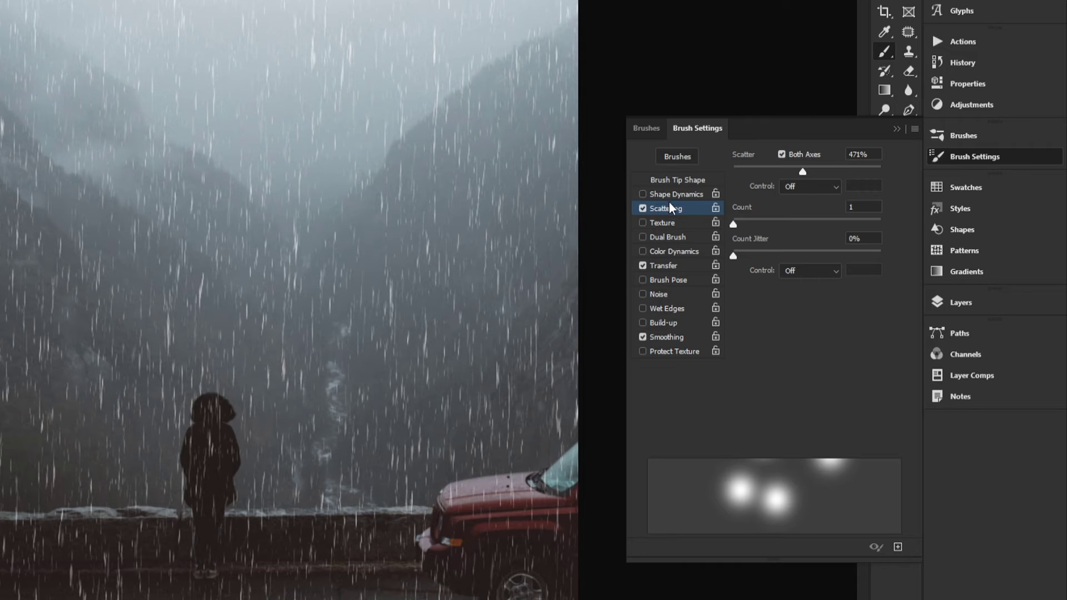
# Step: Enable Shape Dynamics for the brush with a Size Jitter of about 22%, and return to the brush tip shape settings
pyautogui.click(647, 195)
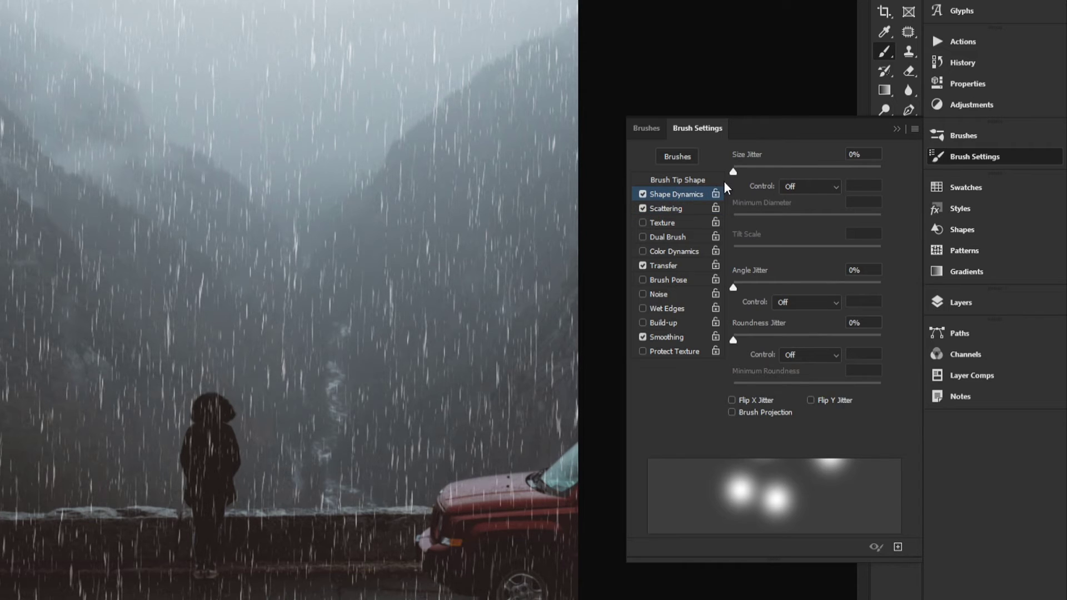
pyautogui.moveTo(733, 171)
pyautogui.mouseDown()
pyautogui.moveTo(811, 170)
pyautogui.moveTo(740, 175)
pyautogui.moveTo(765, 171)
pyautogui.mouseUp()
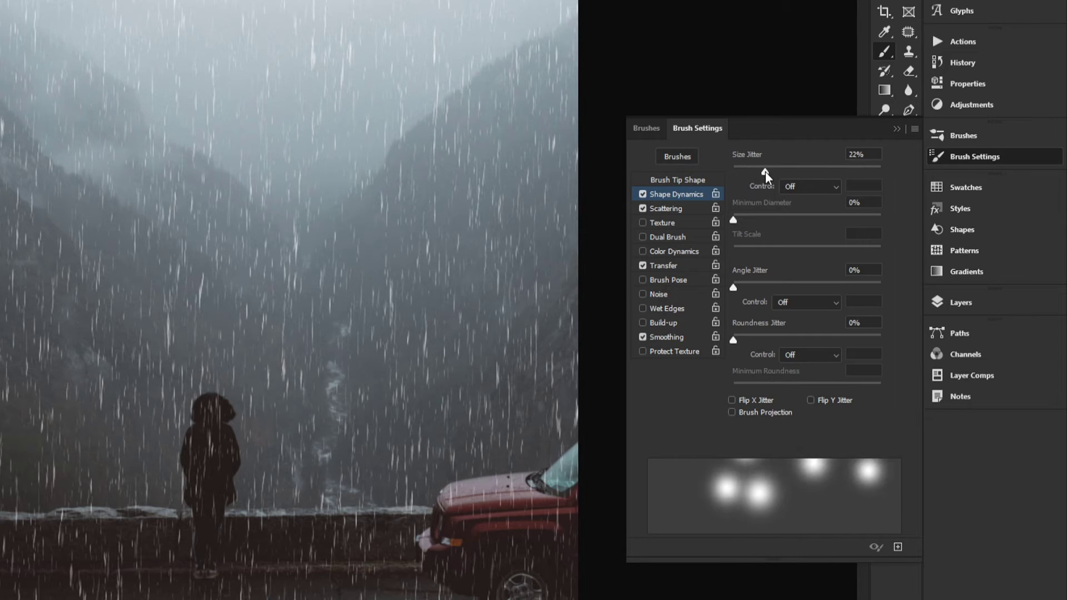
pyautogui.click(875, 158)
pyautogui.press('Up')
pyautogui.click(670, 177)
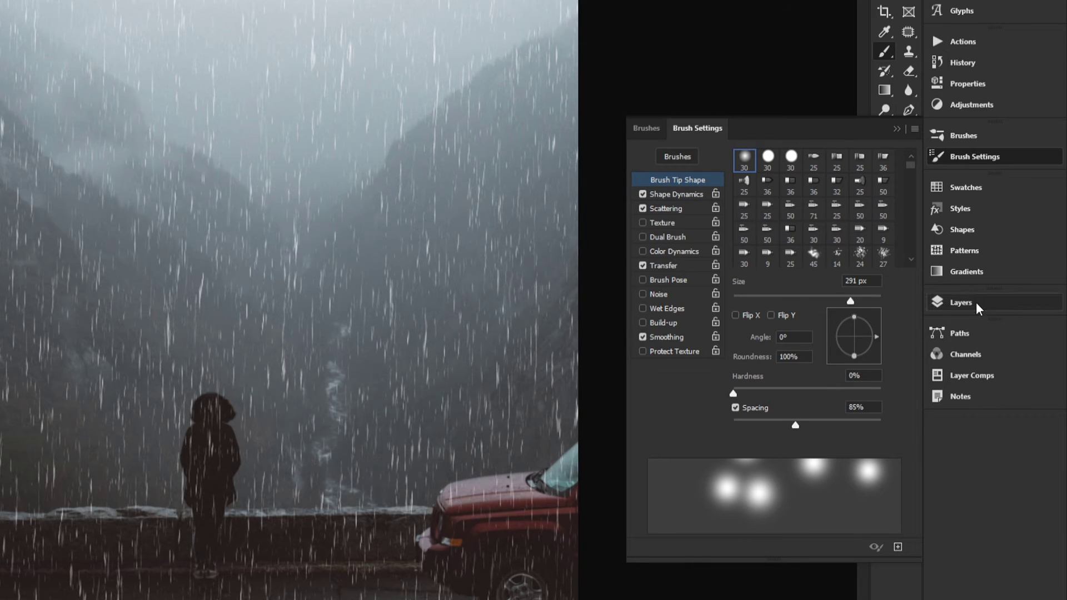
# Step: Paint scattered soft black spots over the Small Rain (Rescaled) group's mask, checking the mask on its own, and return to the image view
pyautogui.click(961, 302)
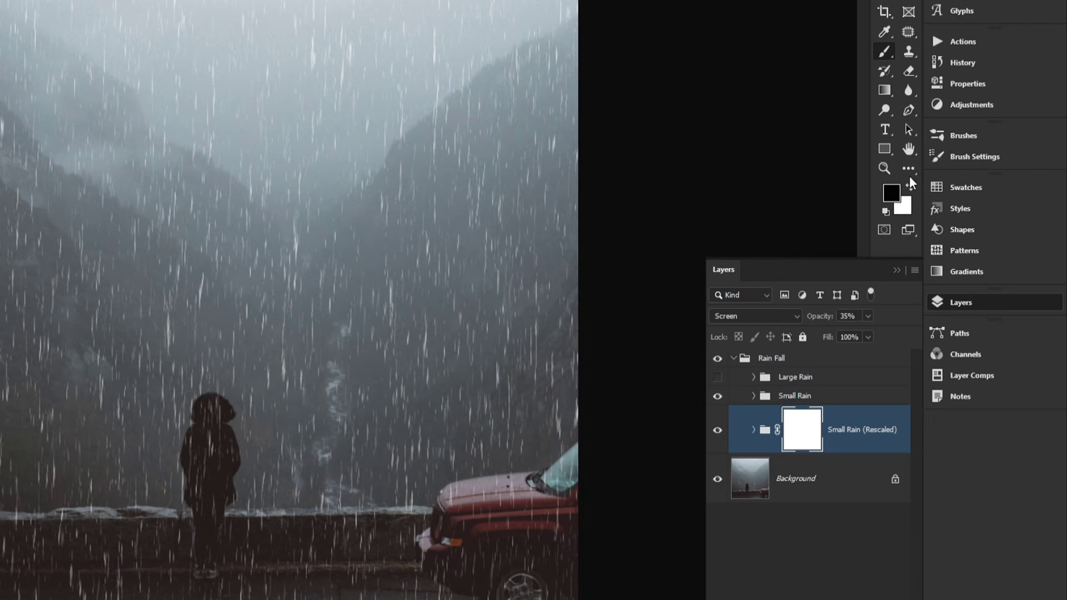
pyautogui.press('x')
pyautogui.press('x')
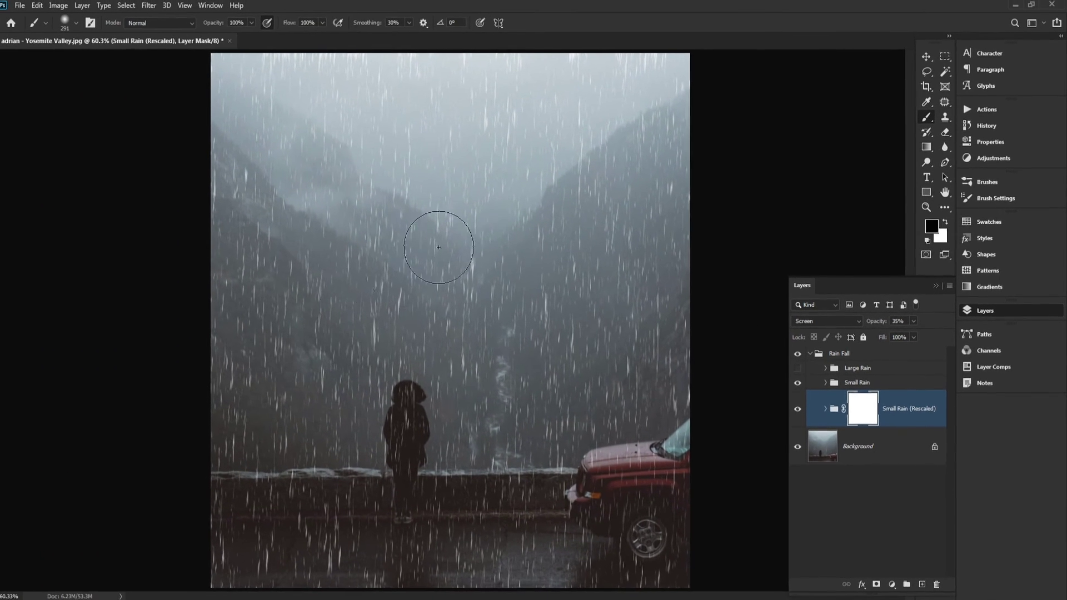
pyautogui.keyDown('alt'); pyautogui.click(861, 412); pyautogui.keyUp('alt')
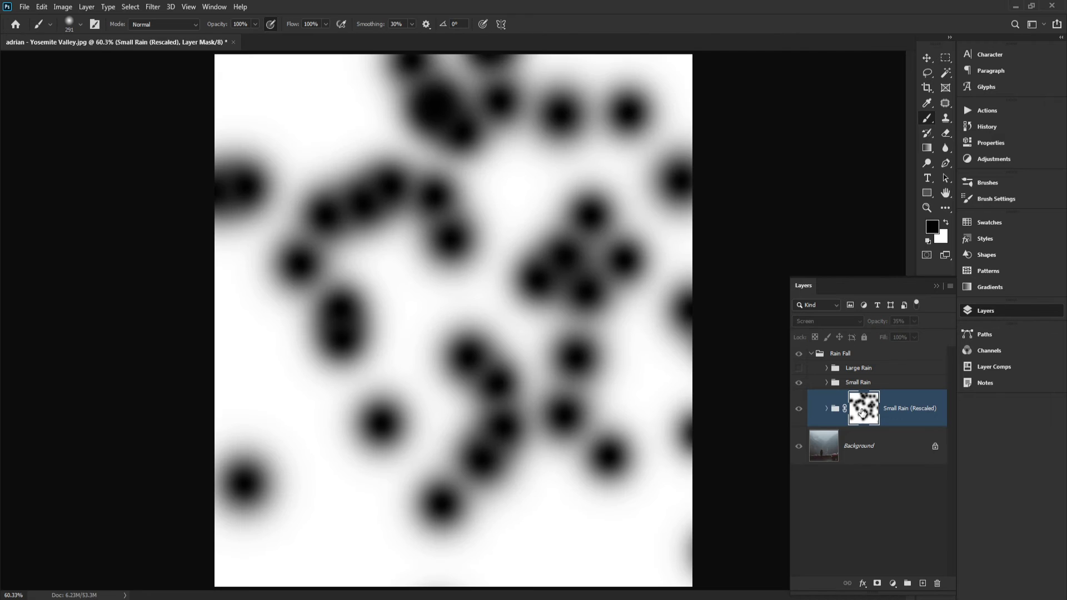
pyautogui.keyDown('alt'); pyautogui.click(861, 411); pyautogui.keyUp('alt')
pyautogui.keyDown('alt'); pyautogui.click(861, 405); pyautogui.keyUp('alt')
pyautogui.moveTo(501, 314)
pyautogui.mouseDown()
pyautogui.moveTo(414, 297)
pyautogui.moveTo(264, 439)
pyautogui.moveTo(426, 511)
pyautogui.moveTo(651, 508)
pyautogui.moveTo(295, 443)
pyautogui.moveTo(157, 193)
pyautogui.moveTo(336, 85)
pyautogui.mouseUp()
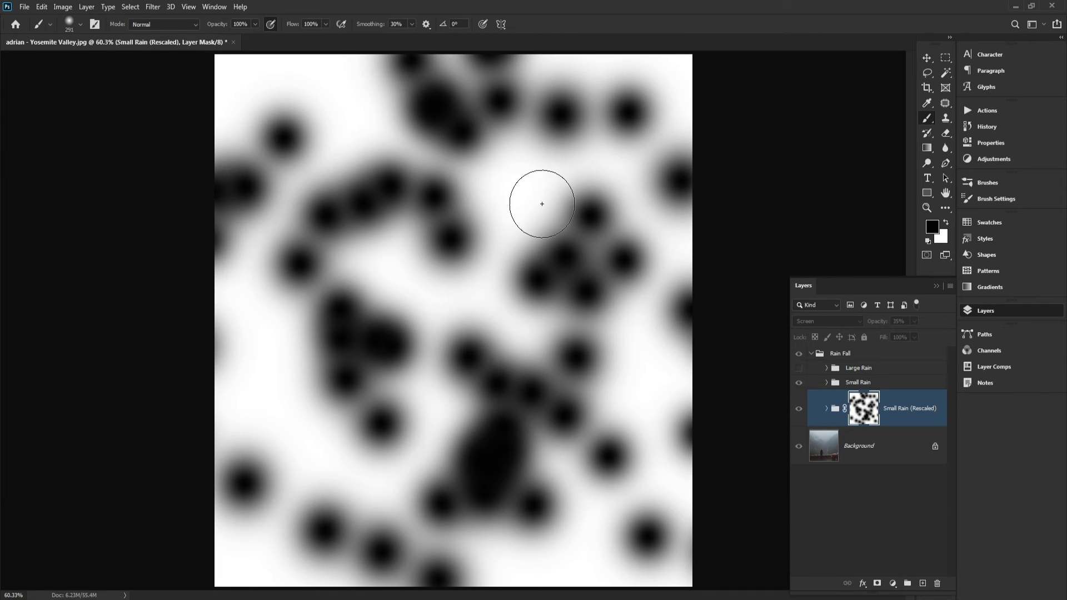
pyautogui.keyDown('alt'); pyautogui.click(855, 404); pyautogui.keyUp('alt')
pyautogui.press('h')
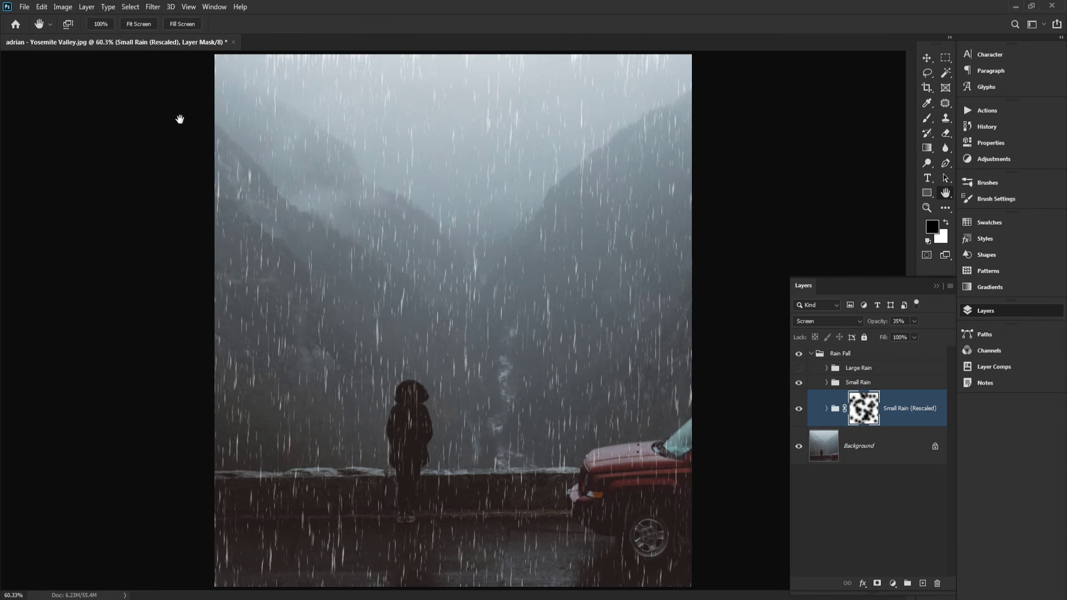
# Step: Hide the Small Rain group and inspect the masked Small Rain (Rescaled) group on its own at 100% view
pyautogui.hotkey('ctrl', '1')
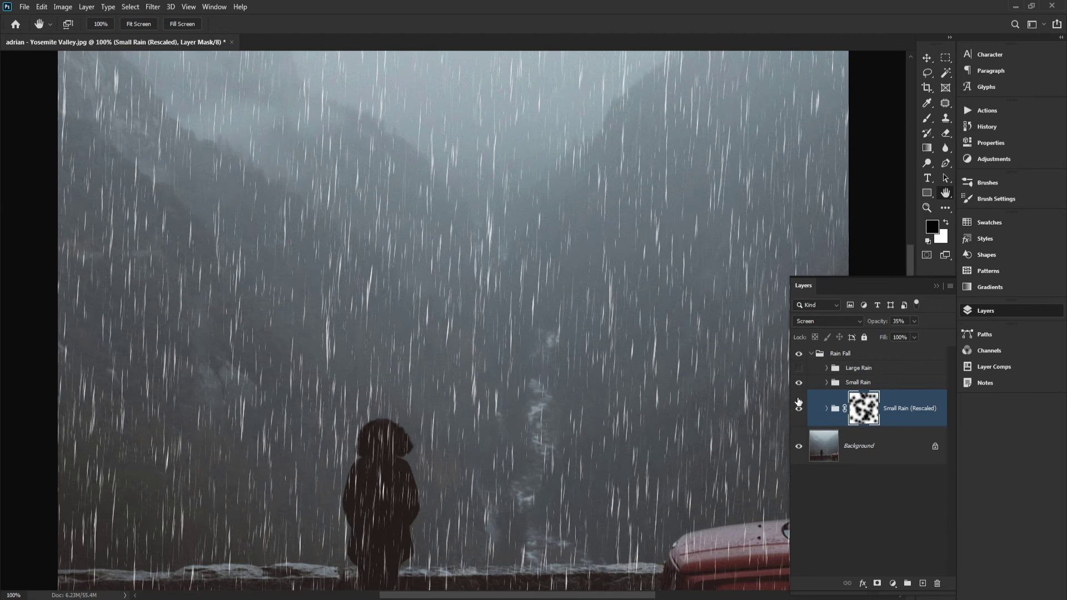
pyautogui.click(851, 384)
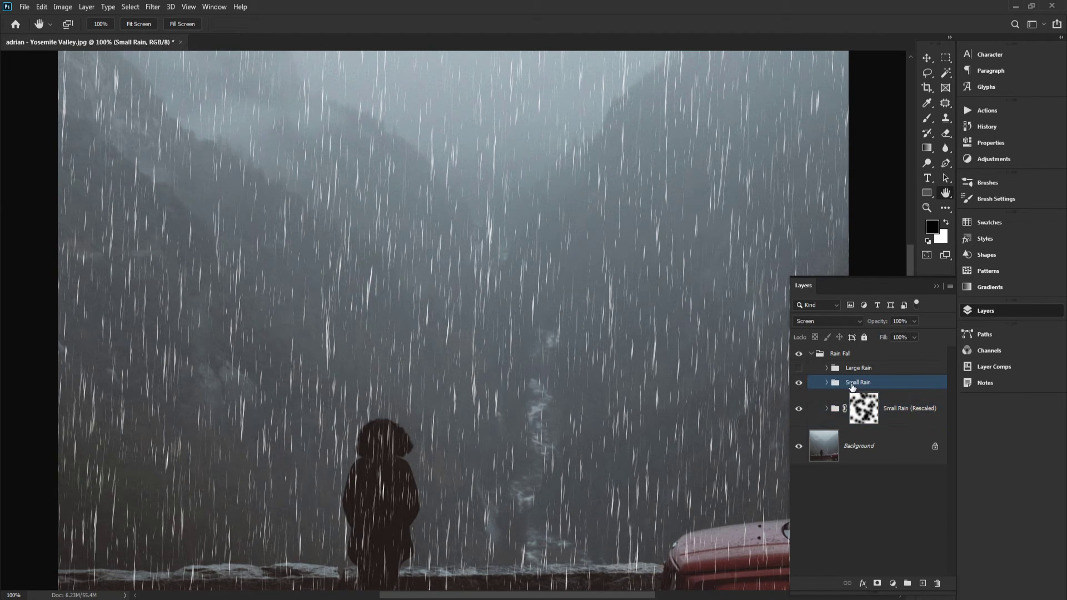
pyautogui.click(799, 383)
pyautogui.click(863, 412)
pyautogui.moveTo(650, 358); pyautogui.dragTo(594, 462)
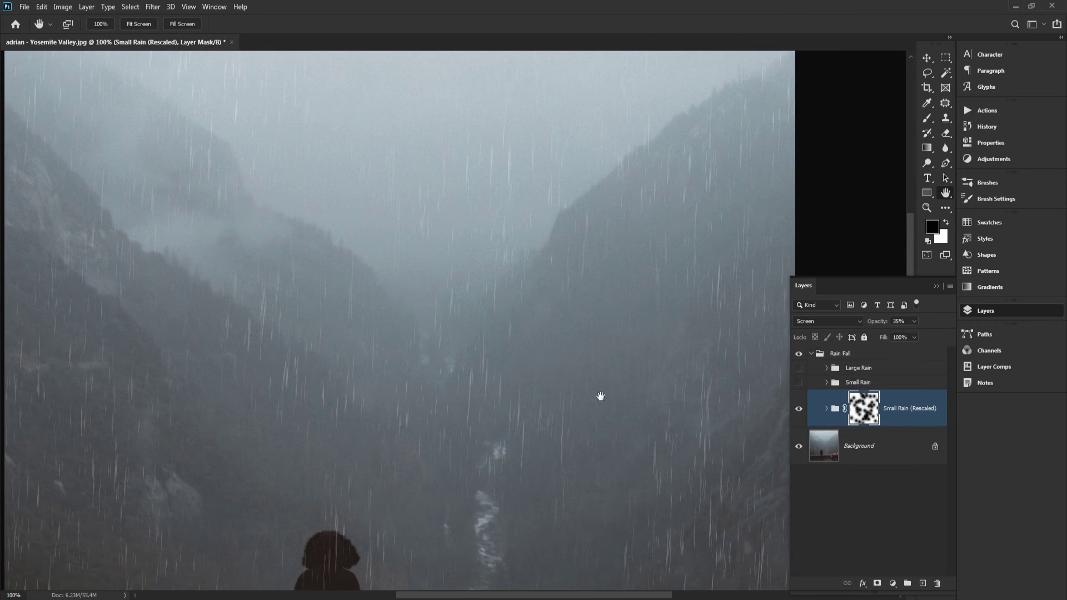
pyautogui.moveTo(445, 244); pyautogui.dragTo(471, 192)
pyautogui.moveTo(445, 277)
pyautogui.mouseDown()
pyautogui.moveTo(417, 221)
pyautogui.moveTo(569, 245)
pyautogui.moveTo(488, 107)
pyautogui.mouseUp()
# Step: Brush more scattered black spots onto the Small Rain (Rescaled) mask and show the Small Rain group again
pyautogui.press('b')
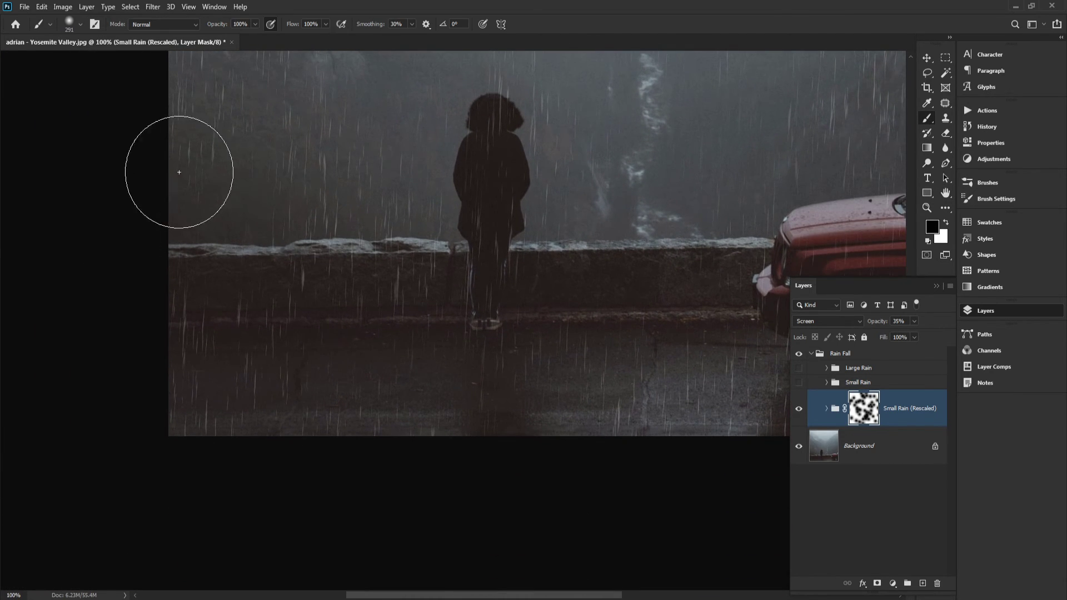
pyautogui.moveTo(504, 242)
pyautogui.mouseDown()
pyautogui.moveTo(265, 209)
pyautogui.moveTo(180, 232)
pyautogui.mouseUp()
pyautogui.moveTo(589, 277)
pyautogui.mouseDown()
pyautogui.moveTo(636, 450)
pyautogui.moveTo(684, 548)
pyautogui.mouseUp()
pyautogui.moveTo(565, 252); pyautogui.dragTo(533, 427)
pyautogui.moveTo(462, 312); pyautogui.dragTo(775, 245)
pyautogui.moveTo(519, 263); pyautogui.dragTo(414, 234)
pyautogui.hotkey('ctrl', '0')
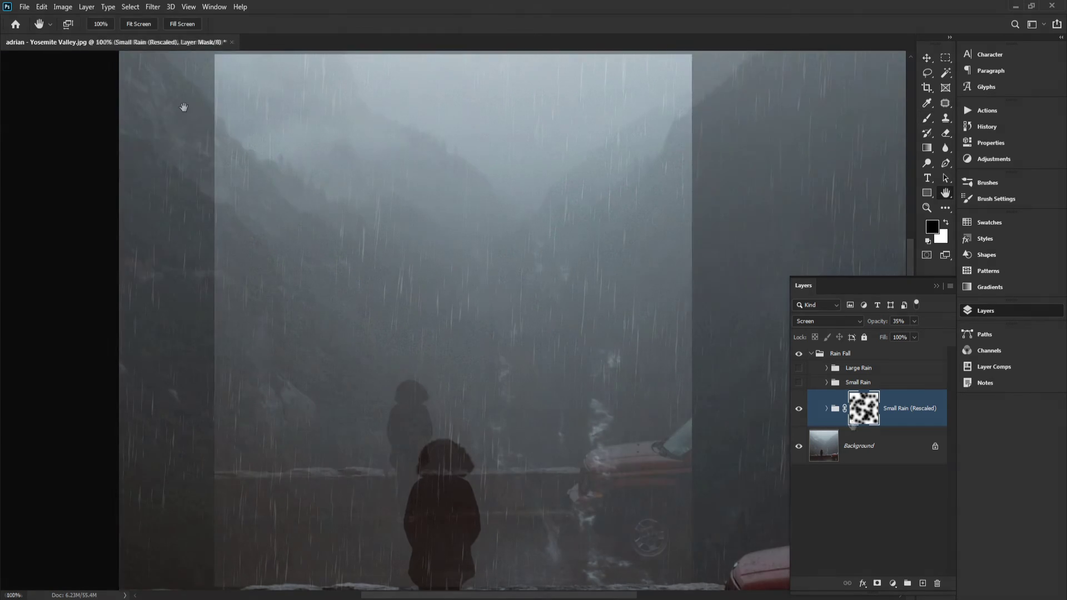
pyautogui.click(856, 384)
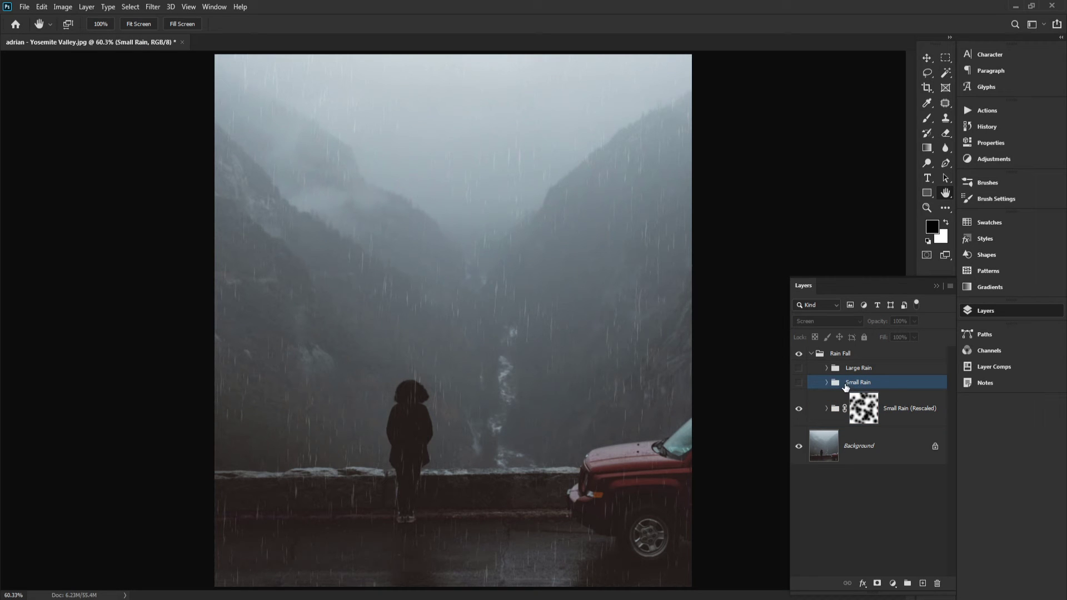
pyautogui.click(799, 383)
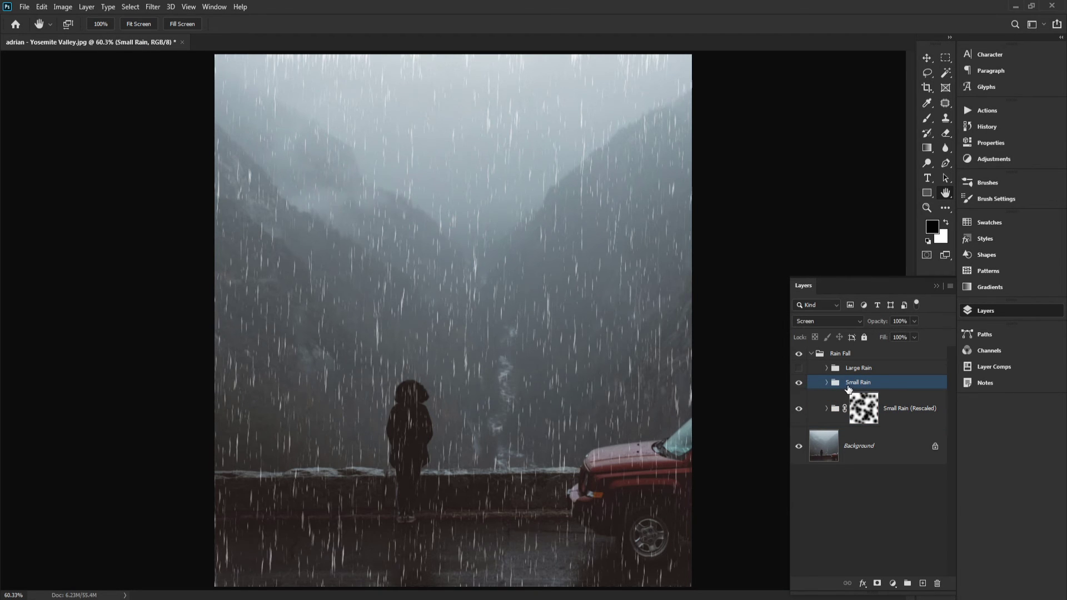
# Step: Replace the old copies inside the Large Rain group with duplicates of the Small Rain and masked Small Rain (Rescaled) groups
pyautogui.moveTo(841, 380)
pyautogui.mouseDown()
pyautogui.moveTo(834, 369)
pyautogui.moveTo(851, 367)
pyautogui.mouseUp()
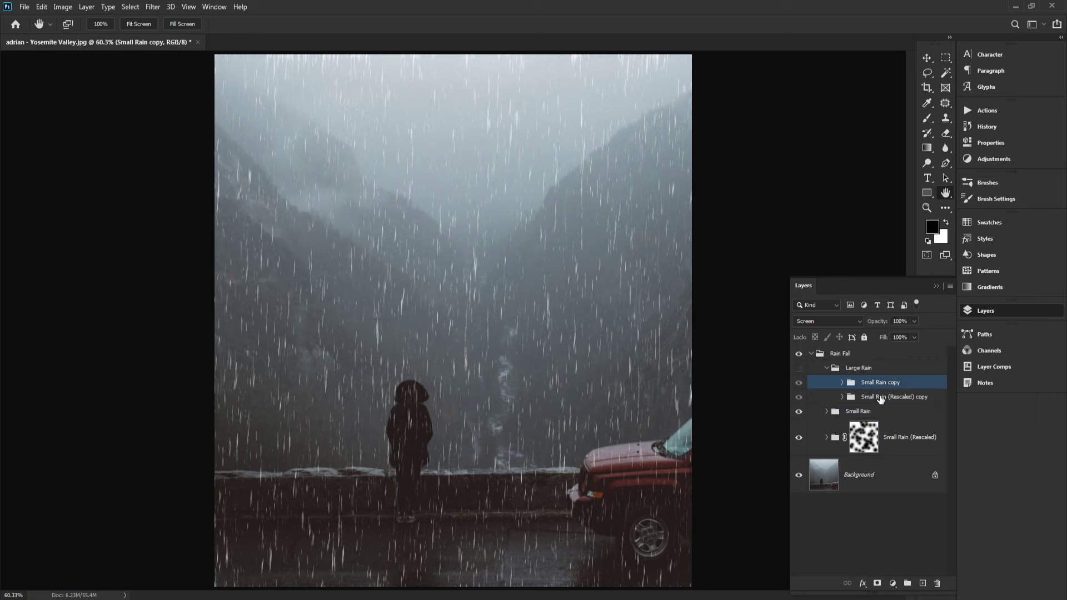
pyautogui.click(938, 583)
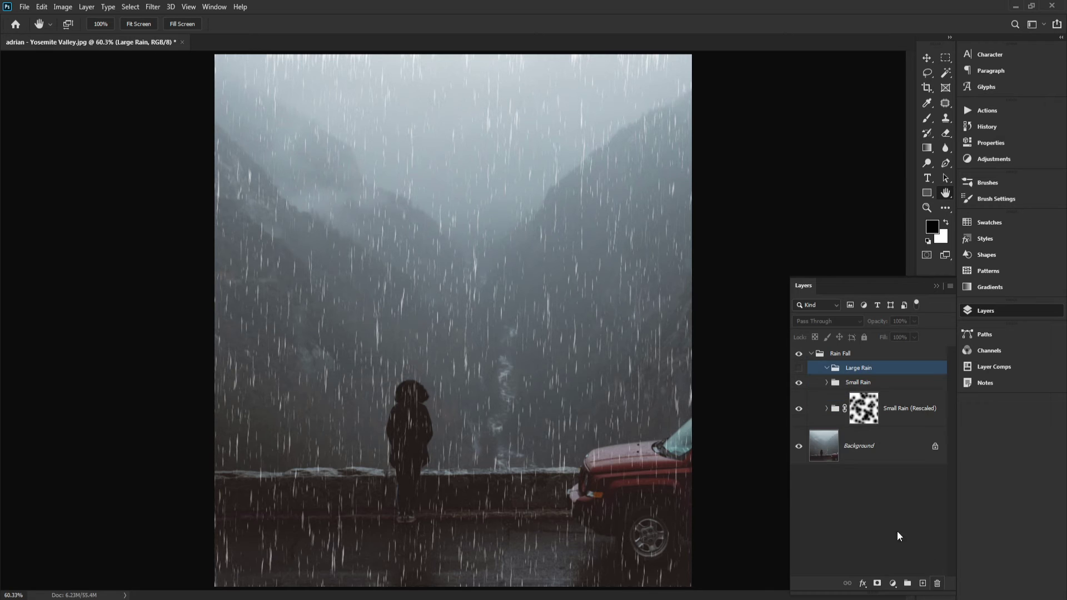
pyautogui.click(886, 394)
pyautogui.keyDown('shift'); pyautogui.click(885, 388); pyautogui.keyUp('shift')
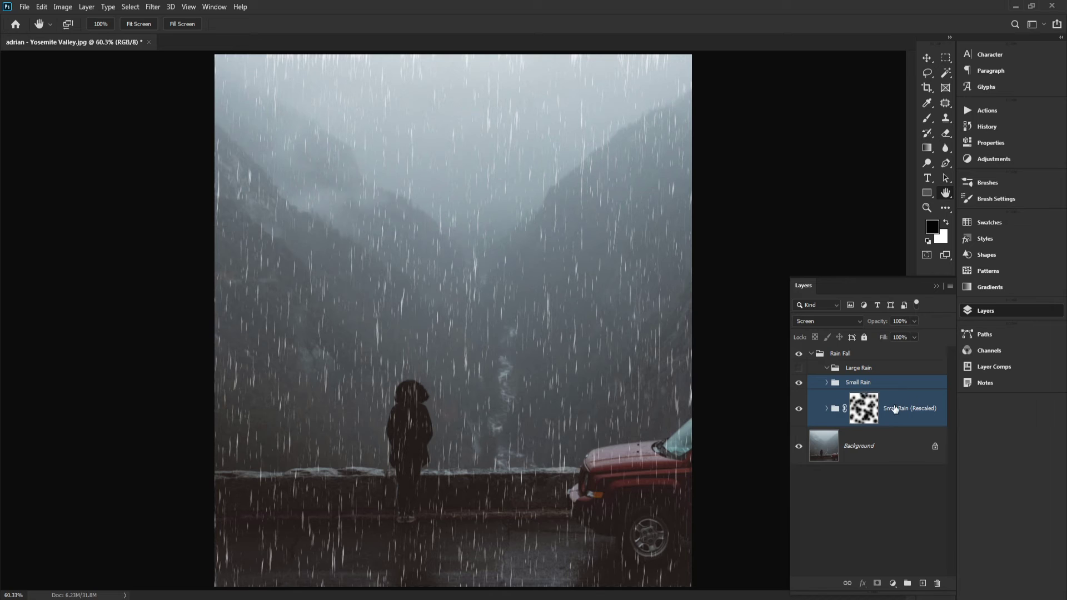
pyautogui.click(903, 419)
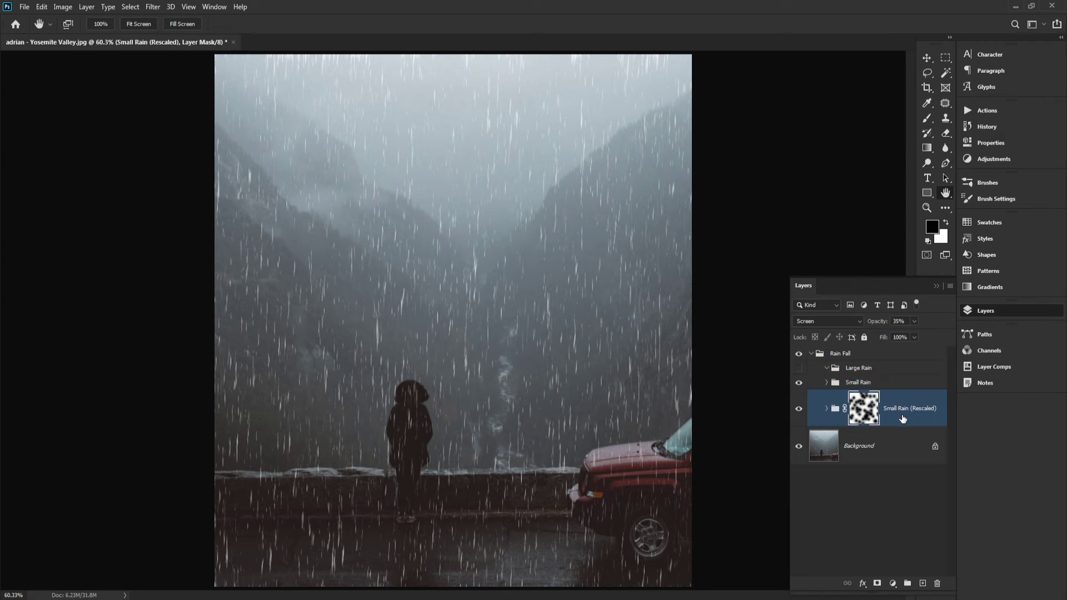
pyautogui.keyDown('shift'); pyautogui.click(881, 386); pyautogui.keyUp('shift')
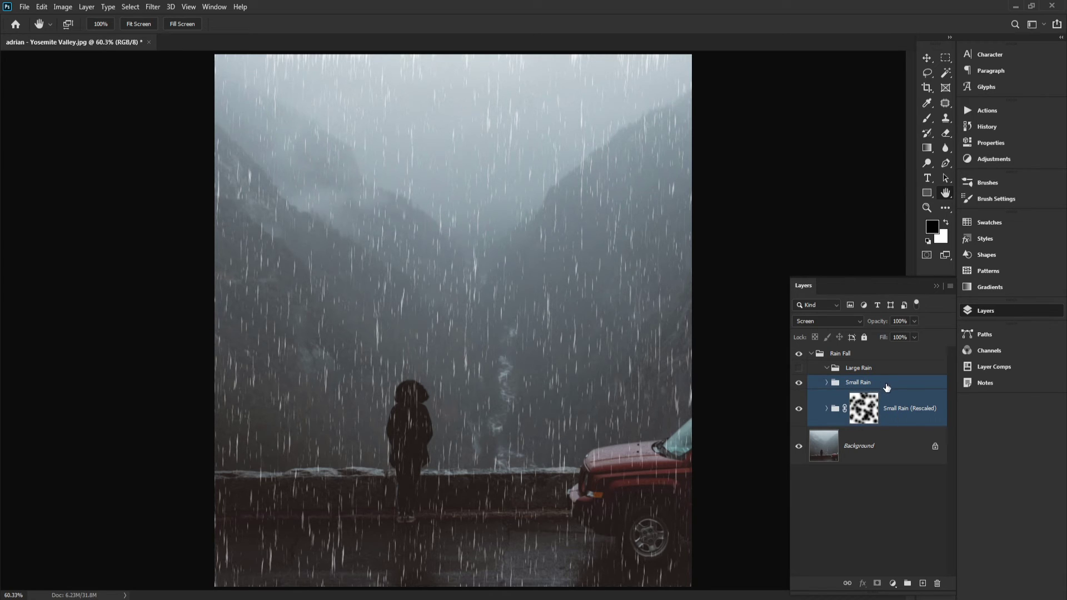
pyautogui.moveTo(887, 385); pyautogui.dragTo(885, 373)
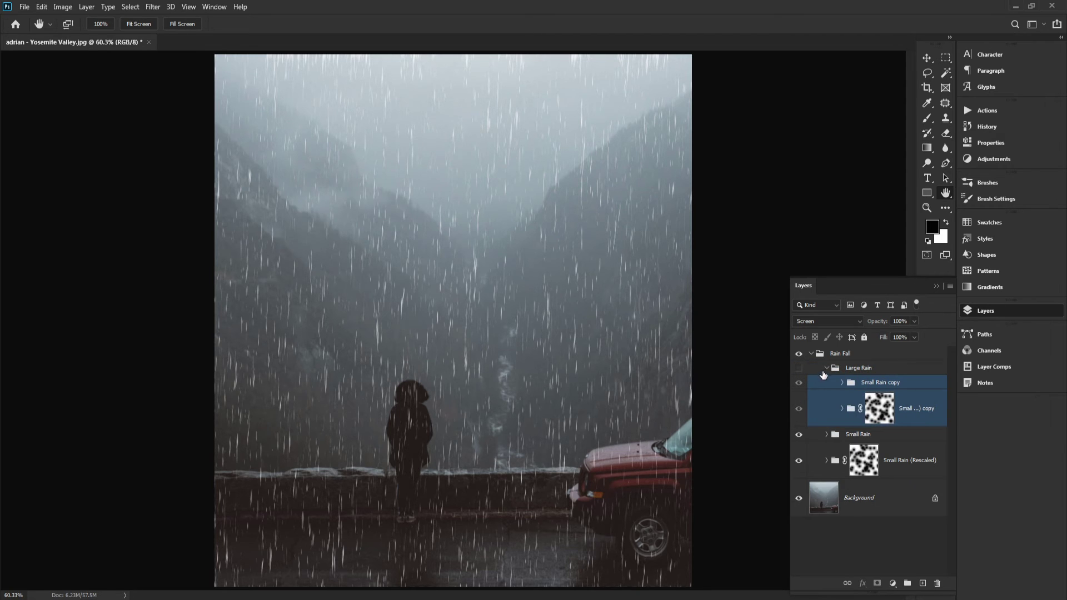
pyautogui.click(827, 368)
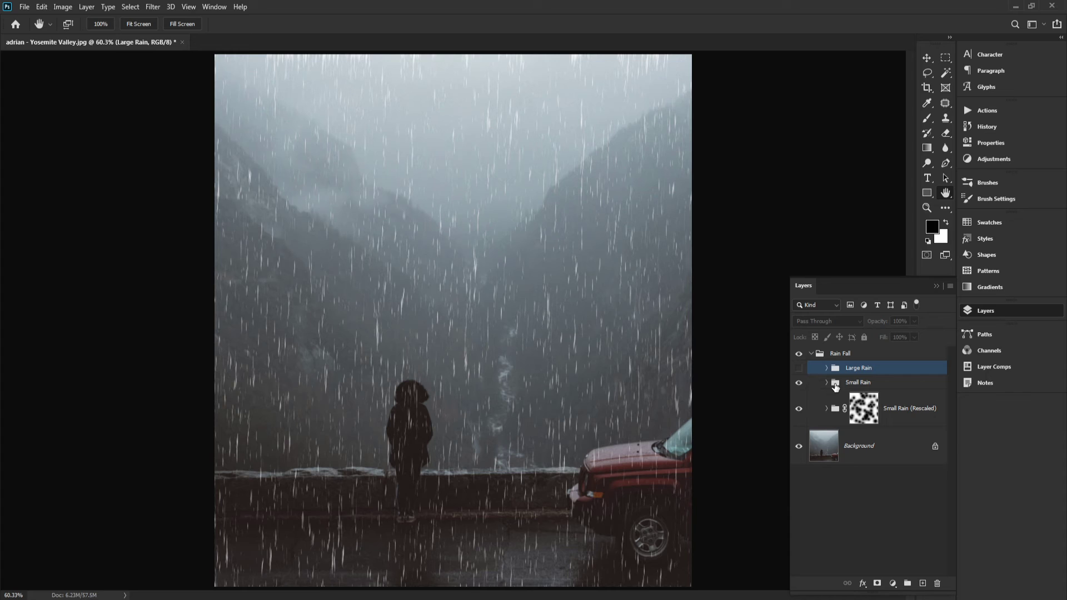
# Step: Group Small Rain and Small Rain (Rescaled) into a new group named Small, and show the Large Rain group
pyautogui.click(852, 383)
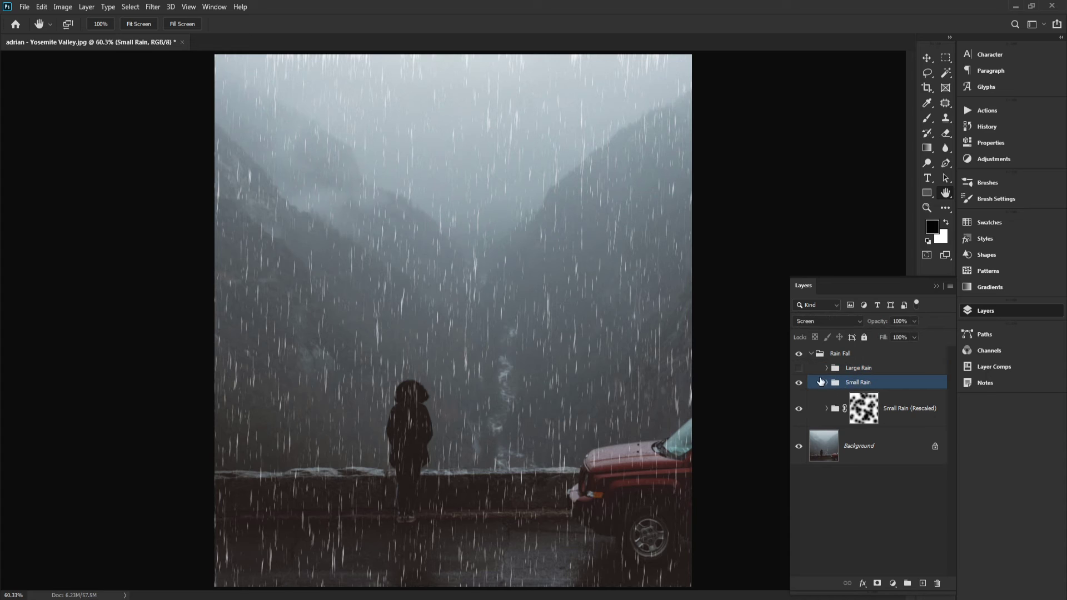
pyautogui.keyDown('shift'); pyautogui.click(894, 414); pyautogui.keyUp('shift')
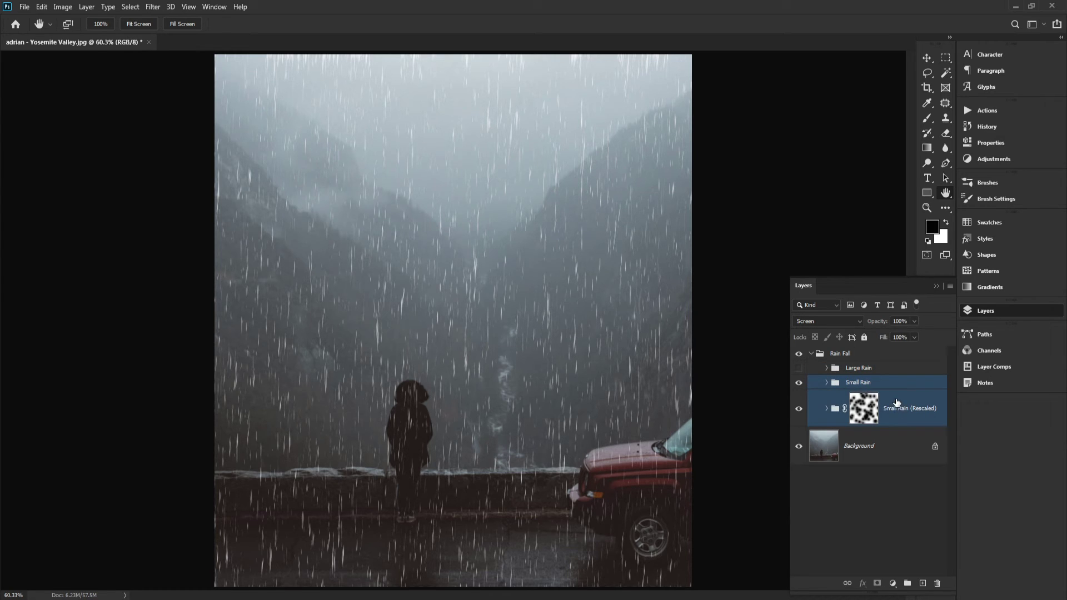
pyautogui.keyDown('alt'); pyautogui.click(910, 583); pyautogui.keyUp('alt')
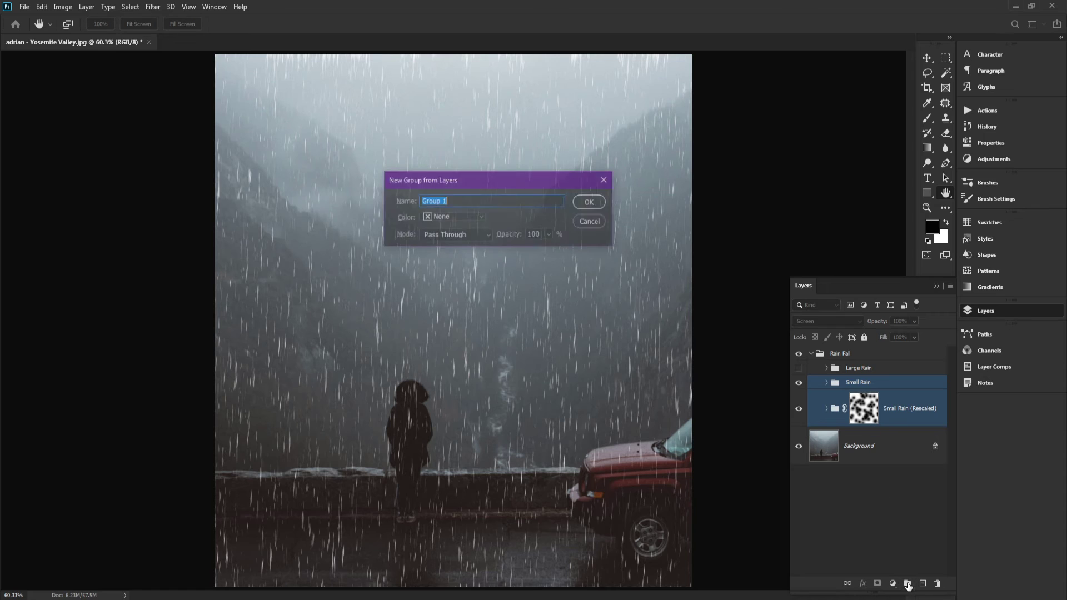
pyautogui.write('Small')
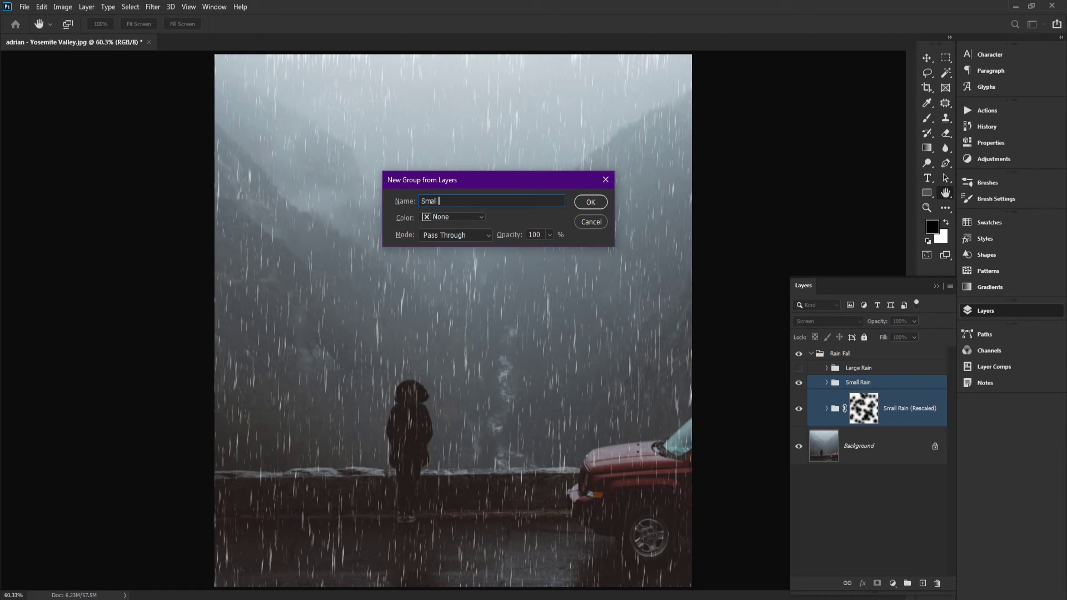
pyautogui.press('Return')
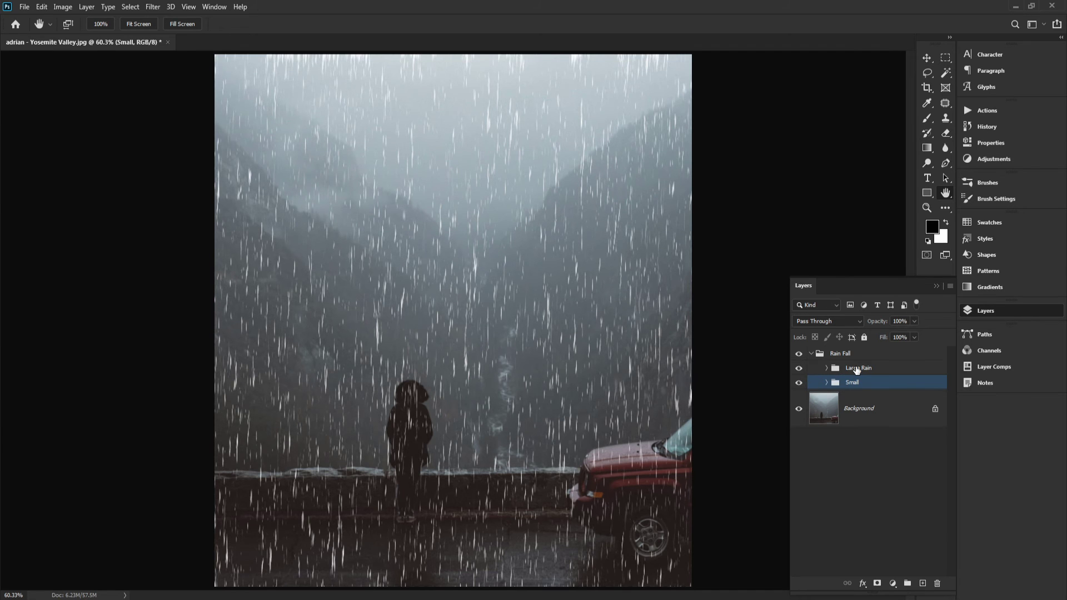
# Step: Set the blend mode of the Small Rain copy group inside Large Rain to Pass Through
pyautogui.click(859, 371)
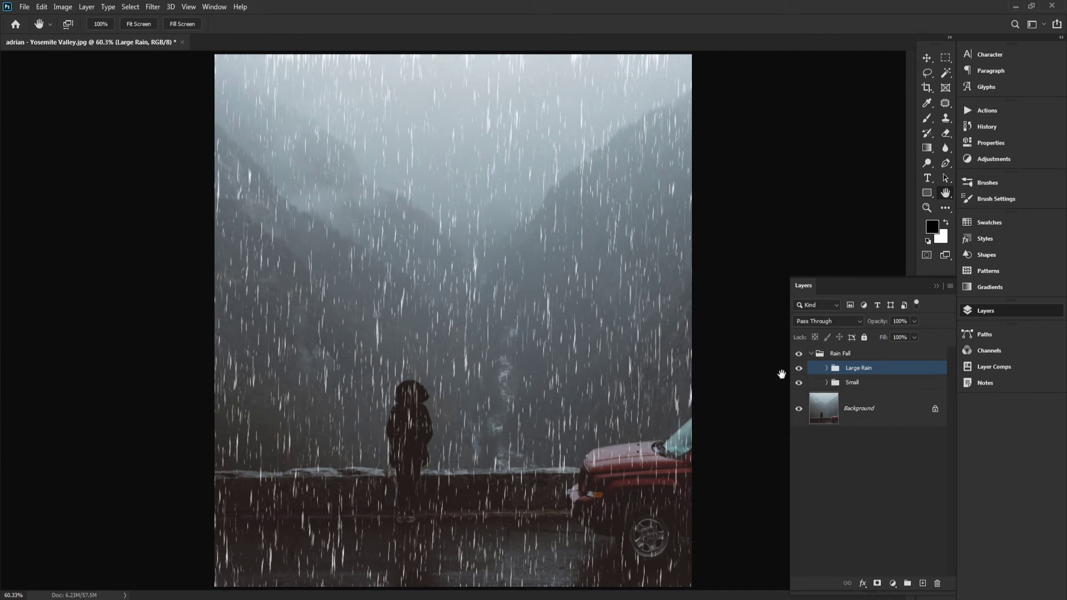
pyautogui.click(827, 368)
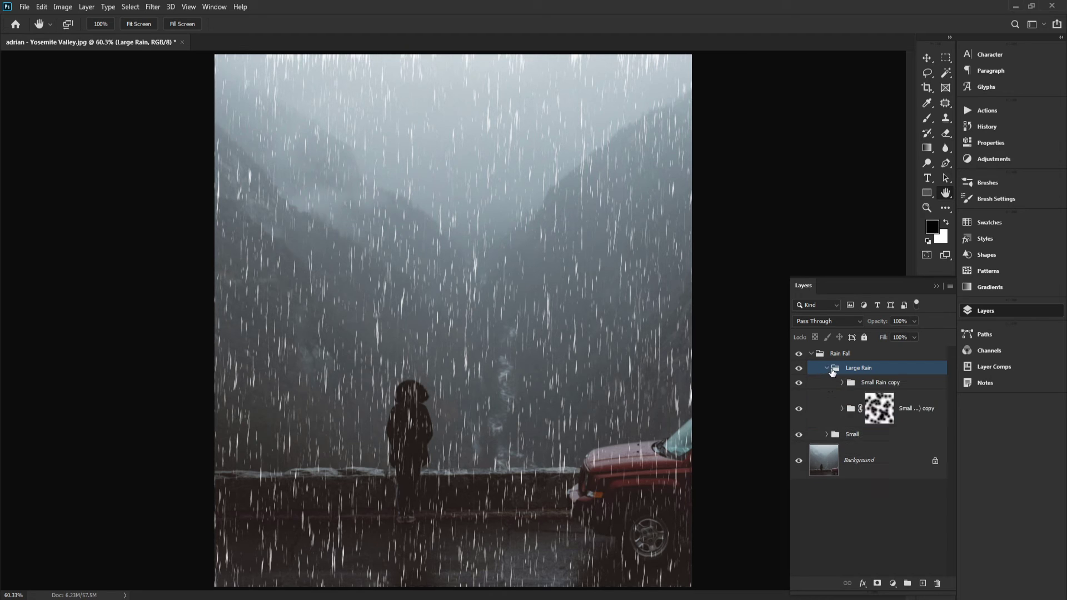
pyautogui.click(904, 409)
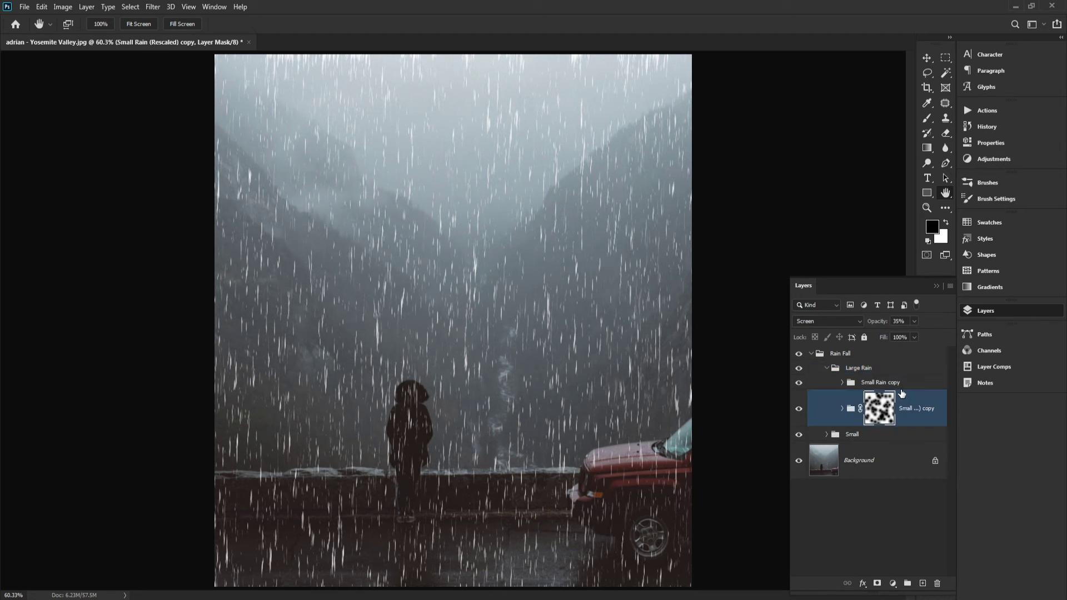
pyautogui.keyDown('shift'); pyautogui.click(907, 387); pyautogui.keyUp('shift')
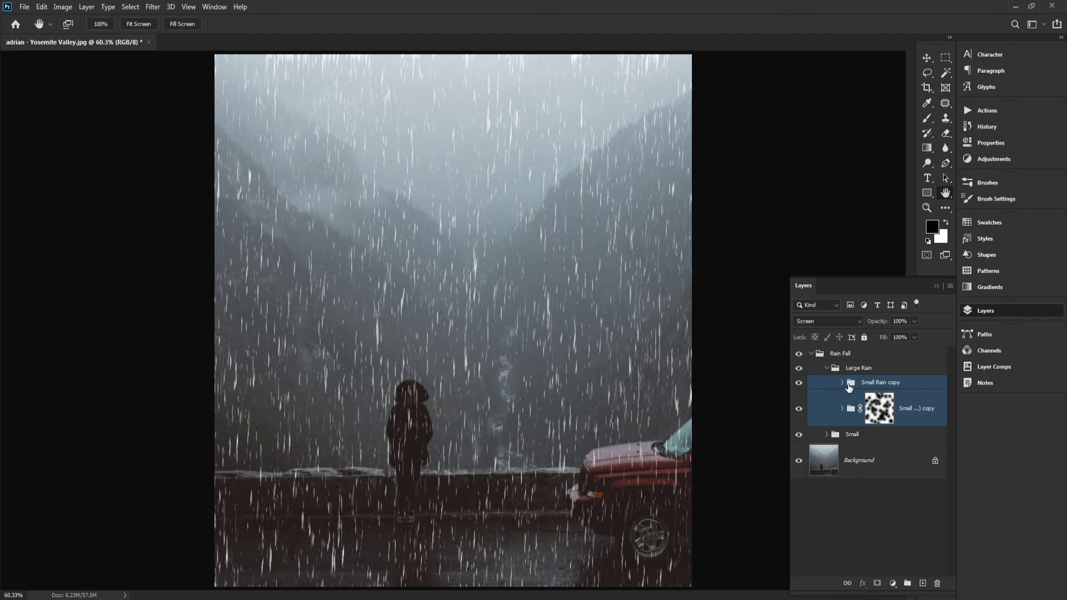
pyautogui.click(859, 370)
pyautogui.click(842, 356)
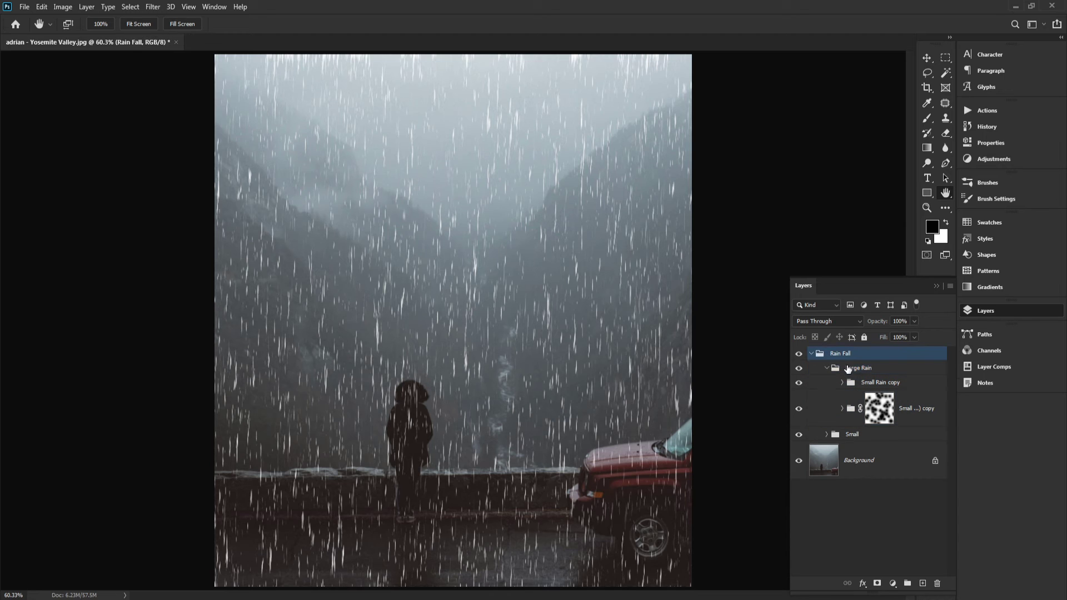
pyautogui.click(851, 370)
pyautogui.click(861, 383)
pyautogui.click(827, 322)
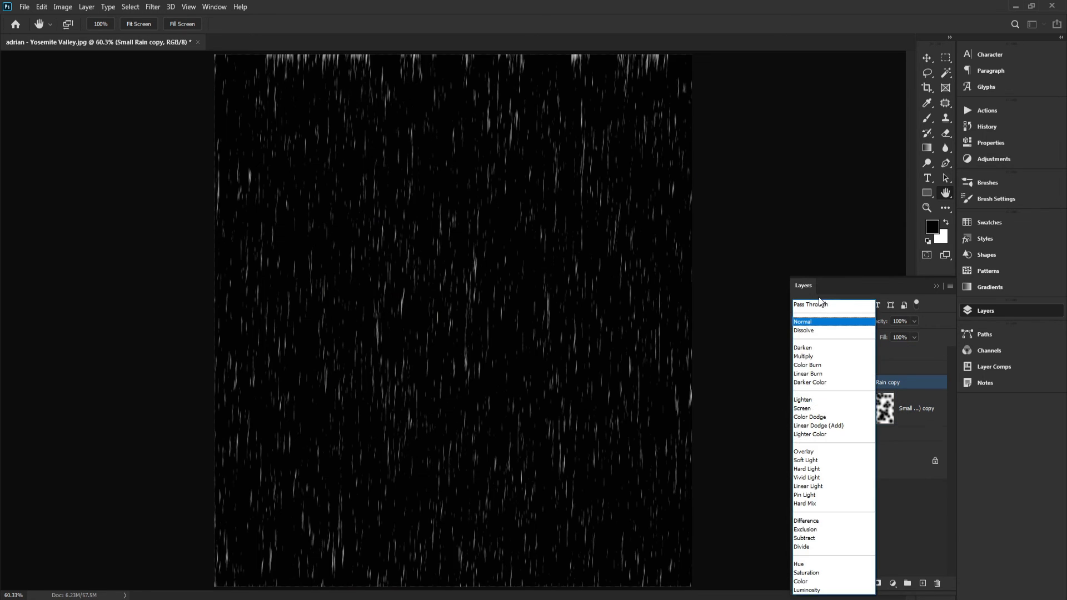
pyautogui.click(816, 306)
# Step: Set the masked Small Rain (Rescaled) copy group to Pass Through blending and 100% opacity
pyautogui.click(869, 410)
pyautogui.click(822, 322)
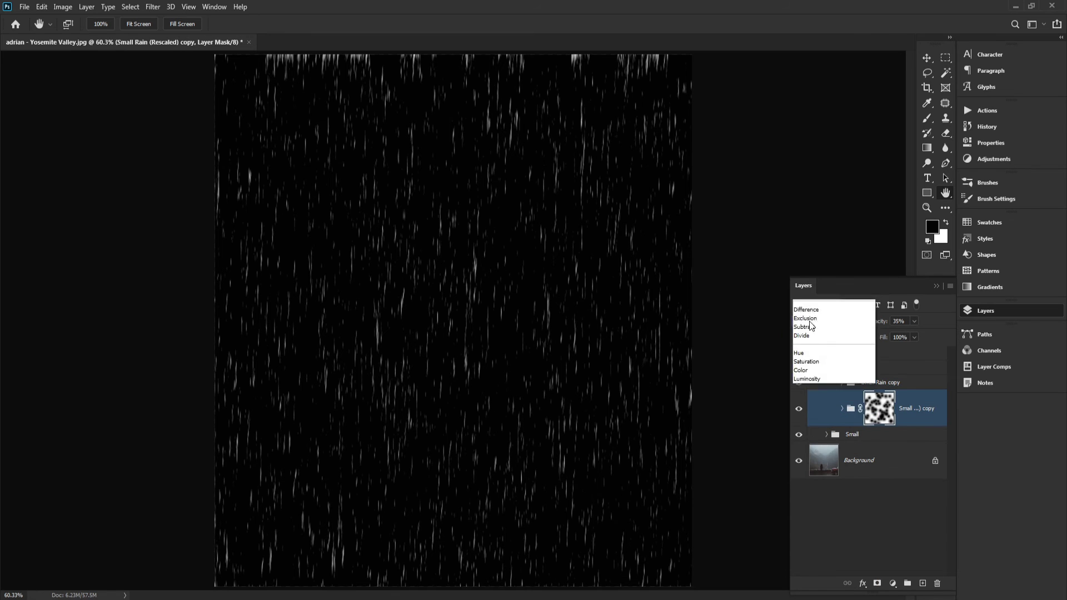
pyautogui.click(830, 307)
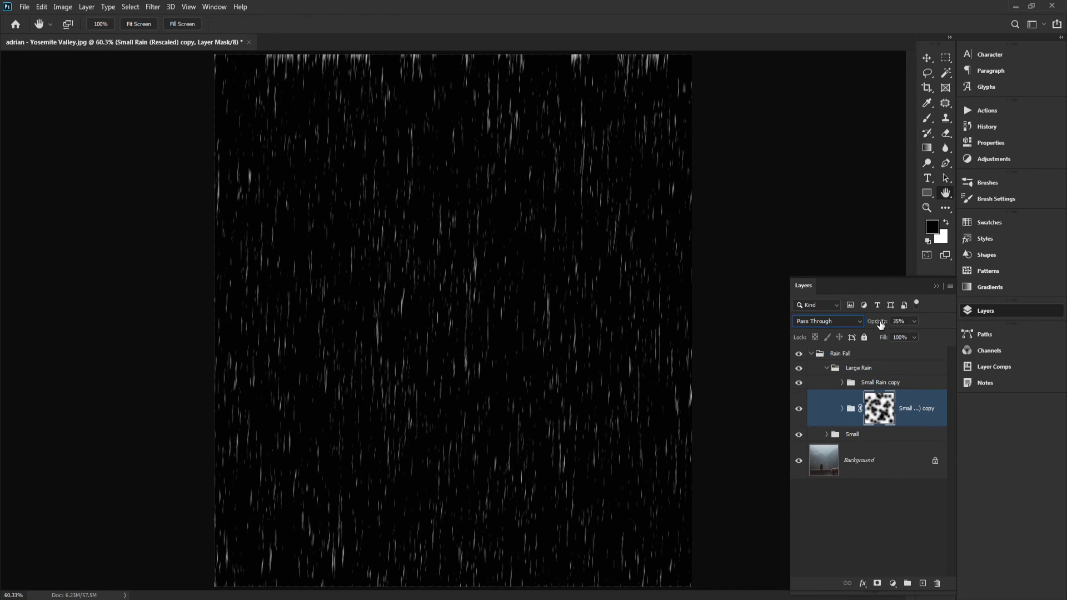
pyautogui.moveTo(881, 324); pyautogui.dragTo(967, 323)
# Step: Convert the two rain copy groups inside Large Rain together into a single smart object
pyautogui.click(895, 384)
pyautogui.click(920, 415)
pyautogui.keyDown('shift'); pyautogui.click(905, 387); pyautogui.keyUp('shift')
pyautogui.rightClick(911, 400)
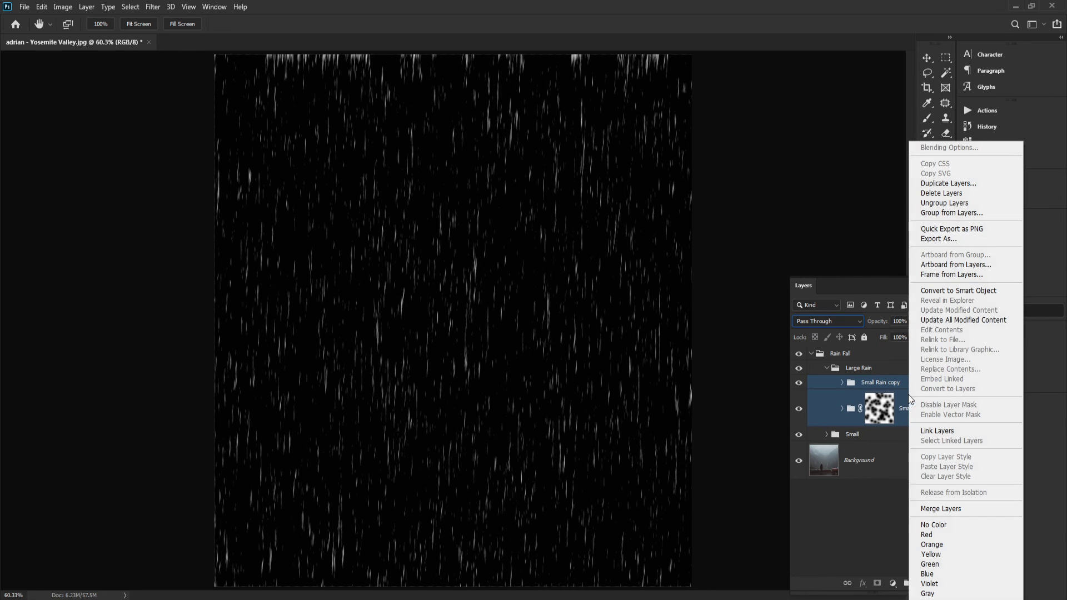
pyautogui.click(939, 291)
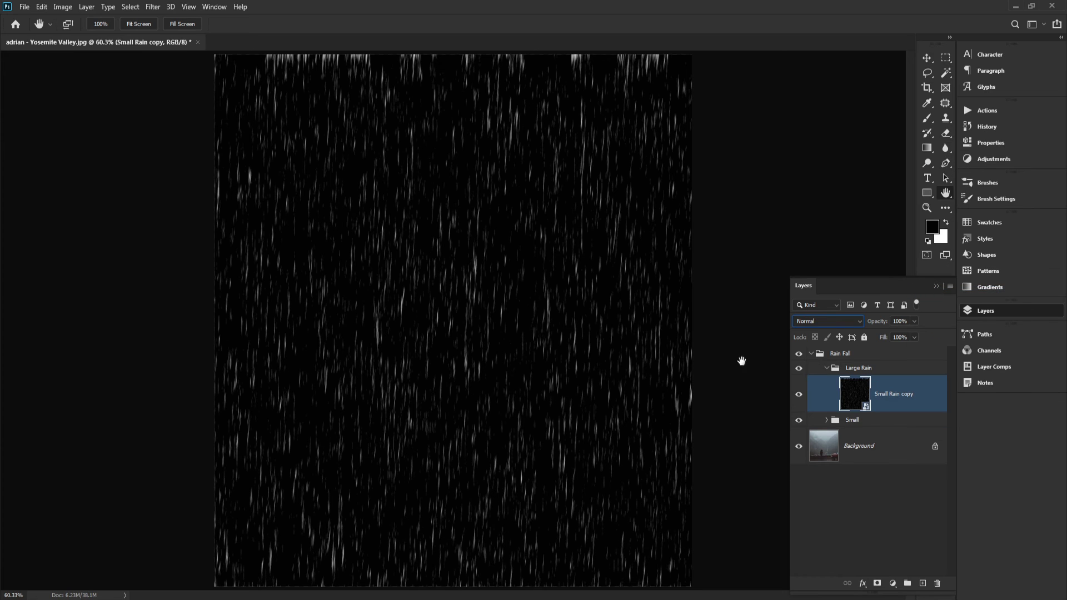
# Step: Stretch the Large Rain smart object about its centre to about 167% width and 446% height with Free Transform
pyautogui.moveTo(542, 236); pyautogui.dragTo(456, 254)
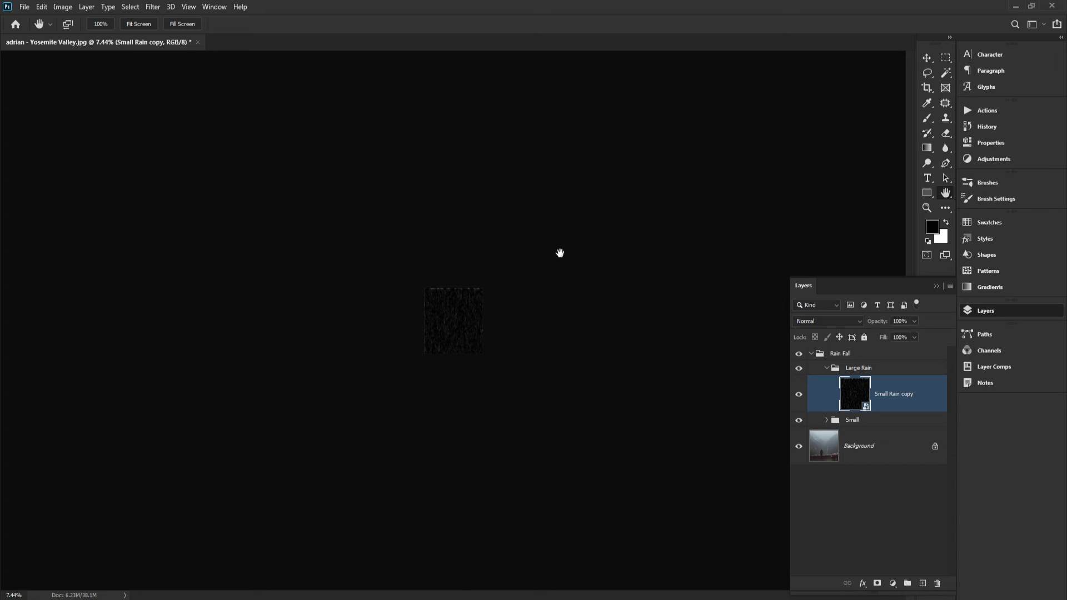
pyautogui.hotkey('ctrl', 't')
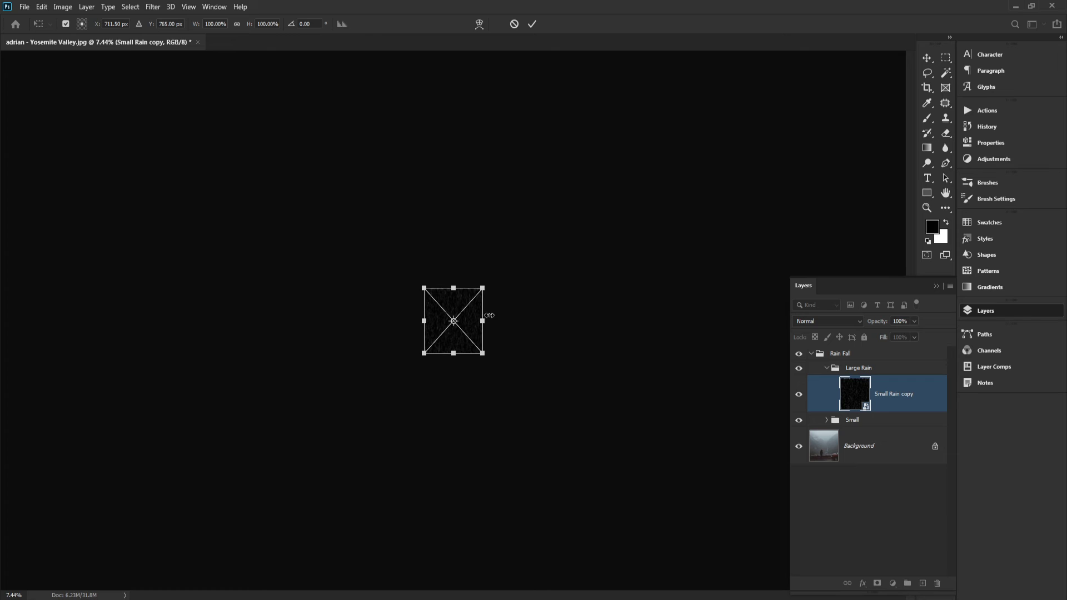
pyautogui.moveTo(489, 315); pyautogui.dragTo(496, 317)
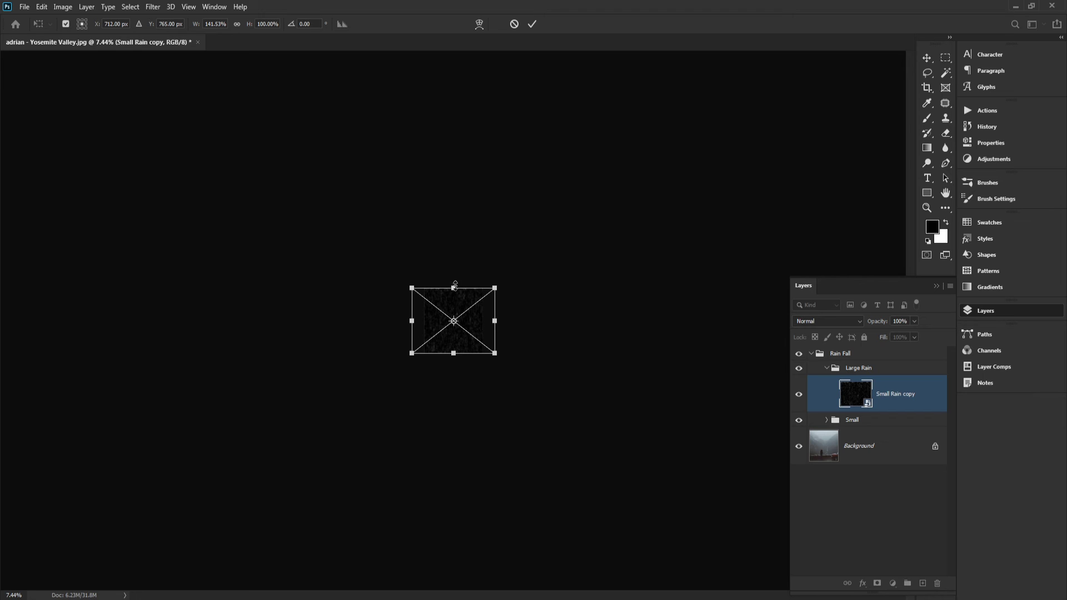
pyautogui.moveTo(458, 283); pyautogui.dragTo(442, 174)
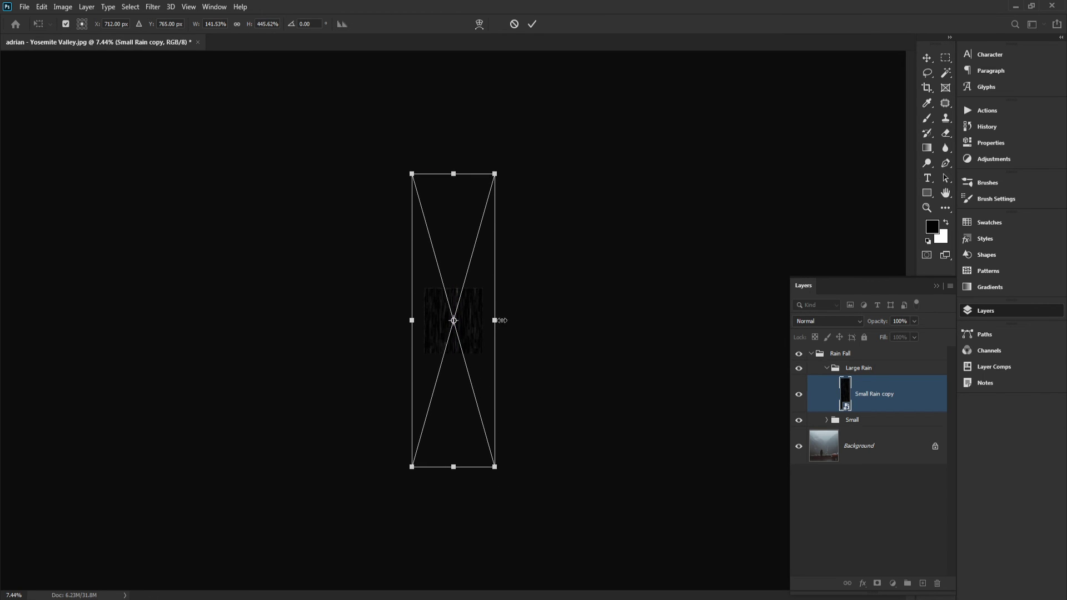
pyautogui.moveTo(498, 320); pyautogui.dragTo(505, 320)
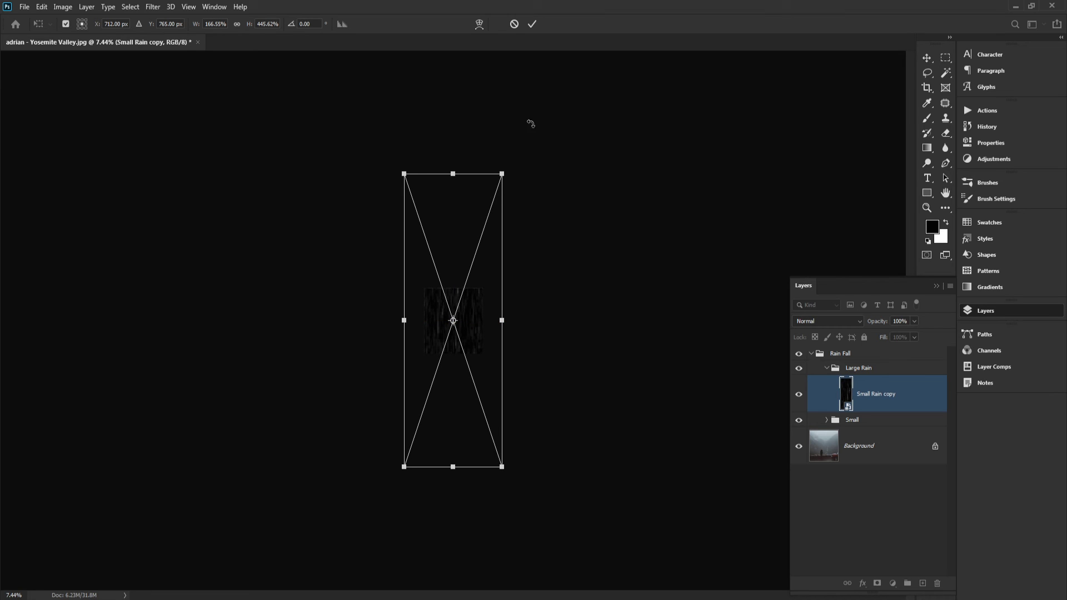
pyautogui.click(532, 24)
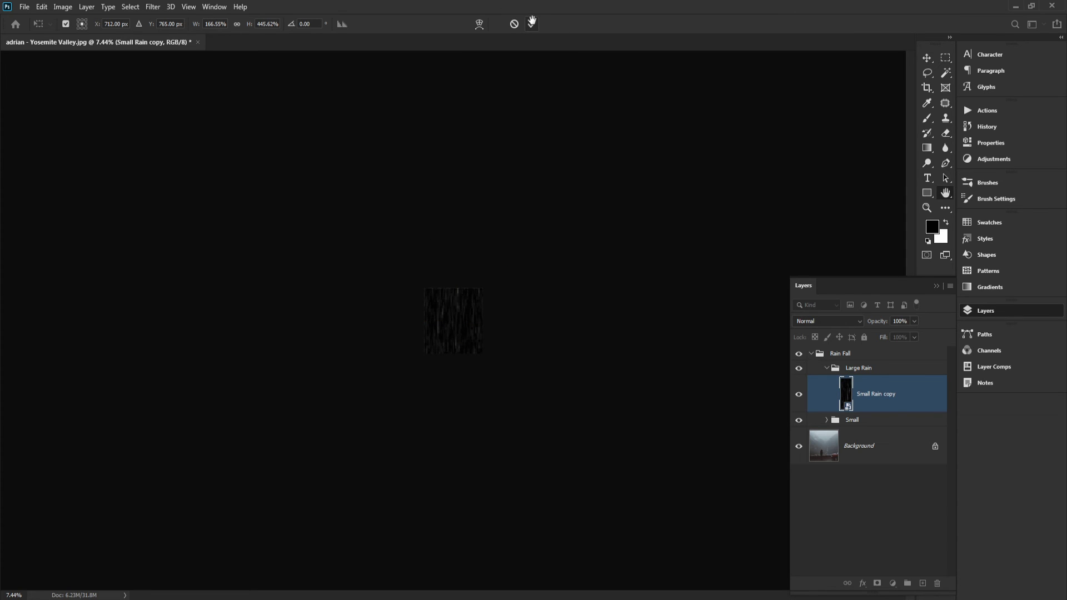
# Step: Set the blend mode of the Large Rain group to Screen and check the rain over the photo at 100% zoom
pyautogui.click(141, 23)
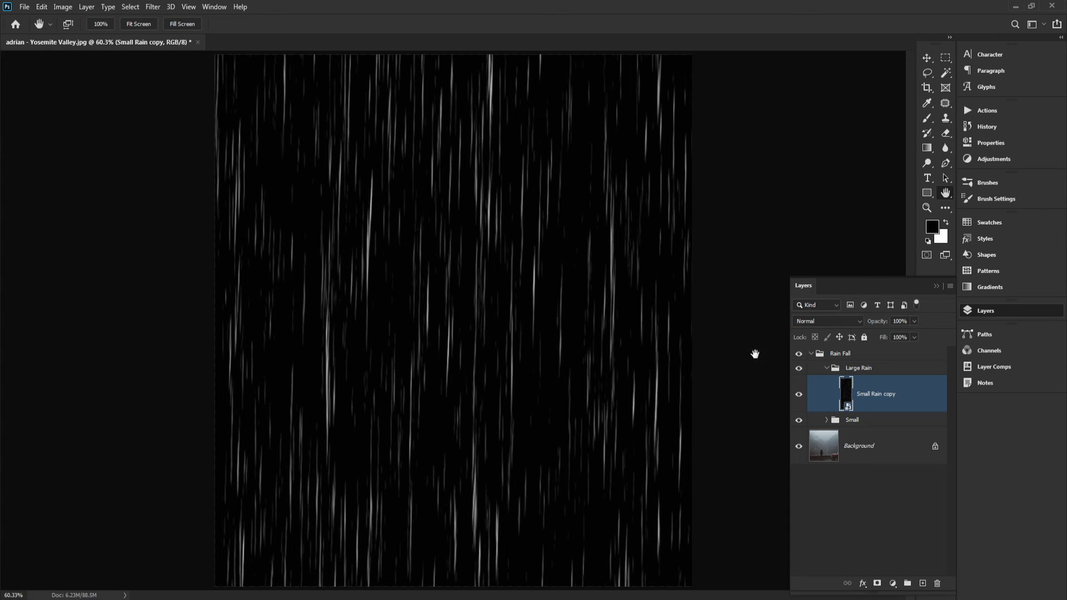
pyautogui.click(806, 323)
pyautogui.click(808, 323)
pyautogui.click(848, 369)
pyautogui.click(825, 323)
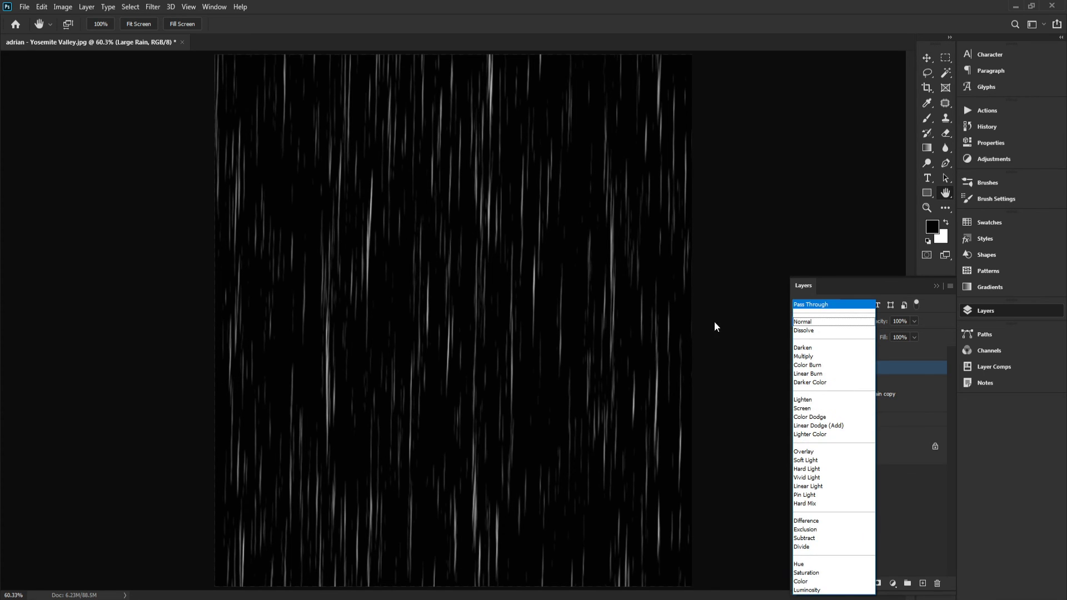
pyautogui.click(807, 410)
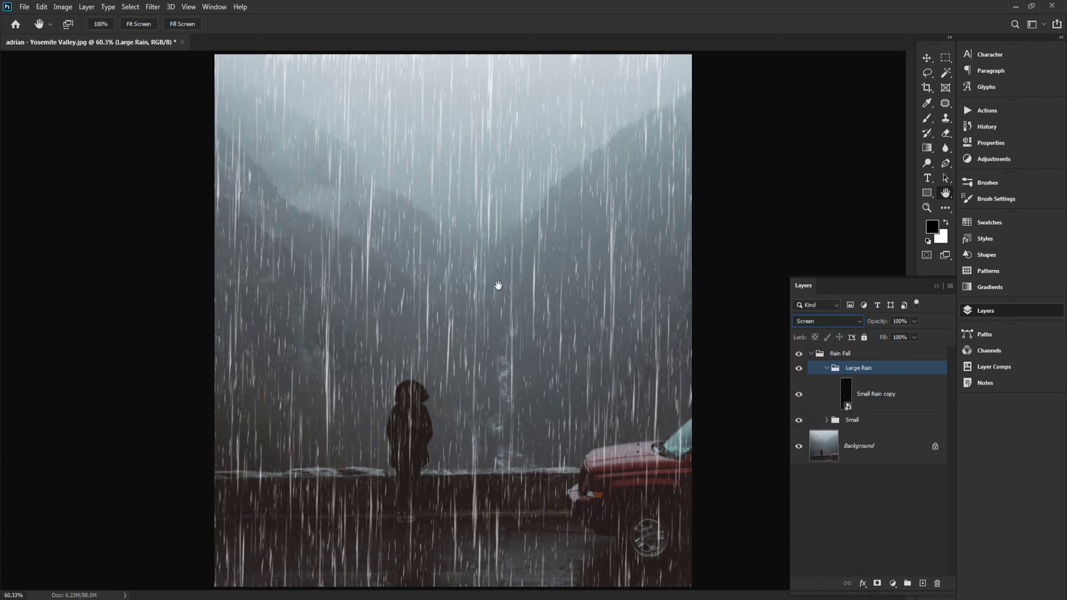
pyautogui.click(100, 23)
pyautogui.moveTo(562, 133); pyautogui.dragTo(578, 195)
pyautogui.click(139, 24)
# Step: Rename the Small Rain copy smart object inside the Large Rain group as Large Rain
pyautogui.click(870, 390)
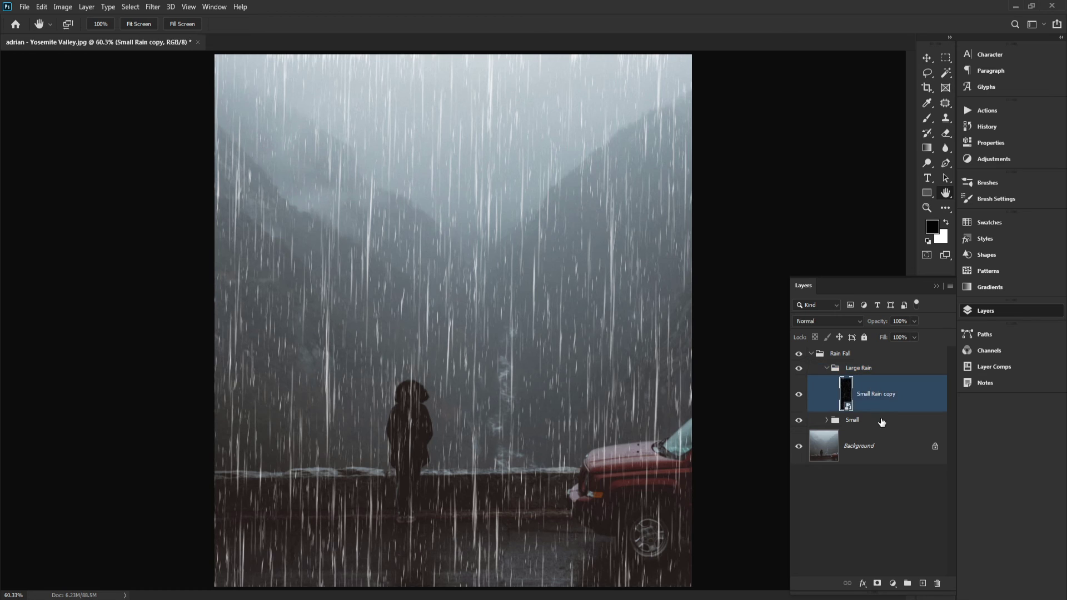
pyautogui.doubleClick(872, 395)
pyautogui.press('BackSpace')
pyautogui.write('Large Rain')
pyautogui.press('Return')
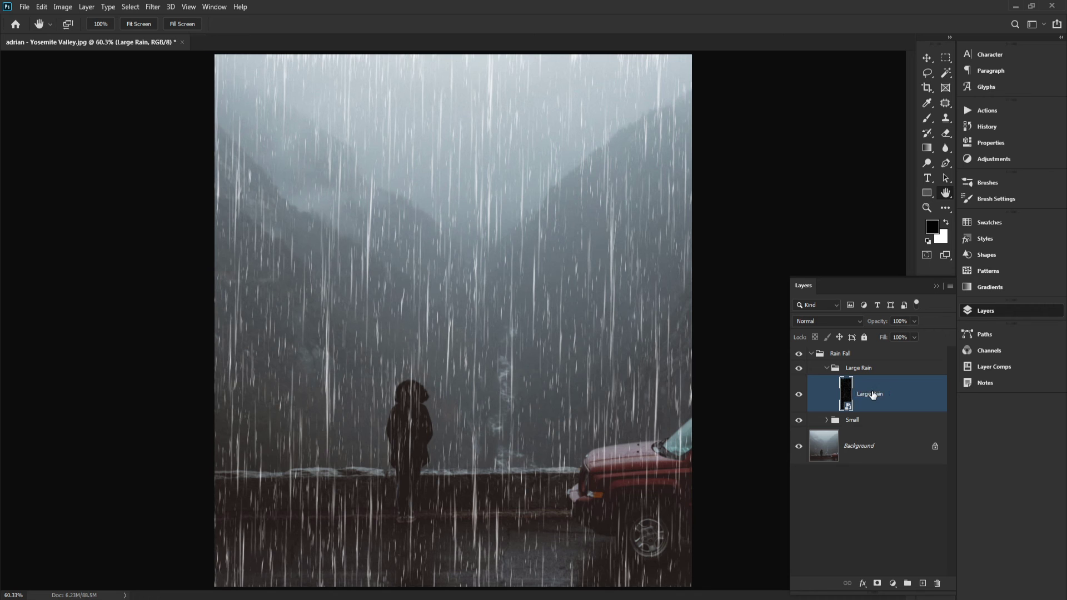
# Step: Add a Curves adjustment clipped to the Large Rain smart object and move its black point to input 97, output 0
pyautogui.click(893, 584)
pyautogui.click(906, 435)
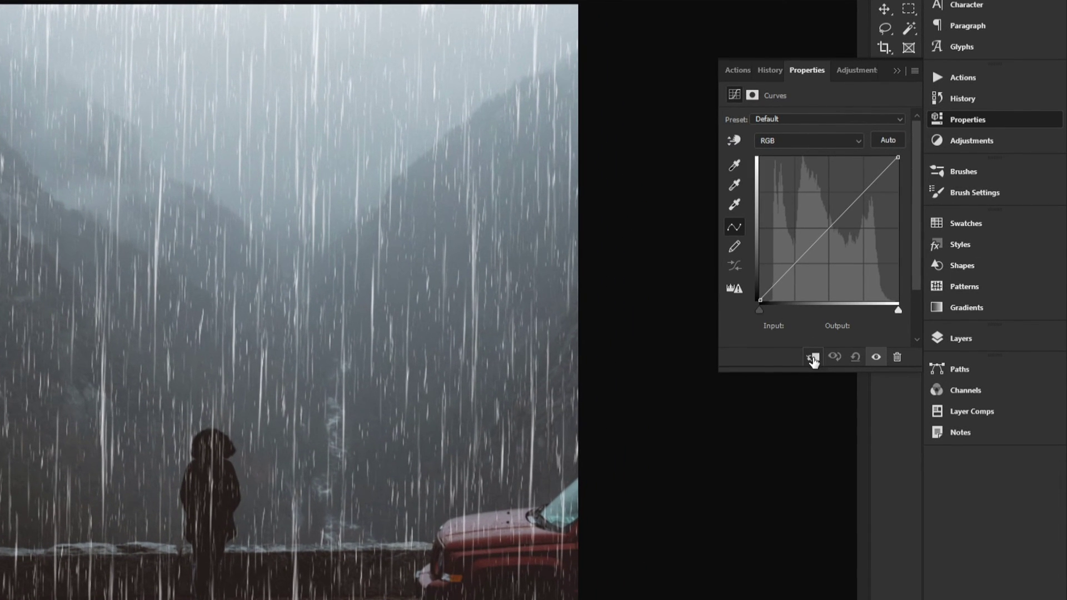
pyautogui.click(813, 359)
pyautogui.moveTo(760, 312); pyautogui.dragTo(812, 306)
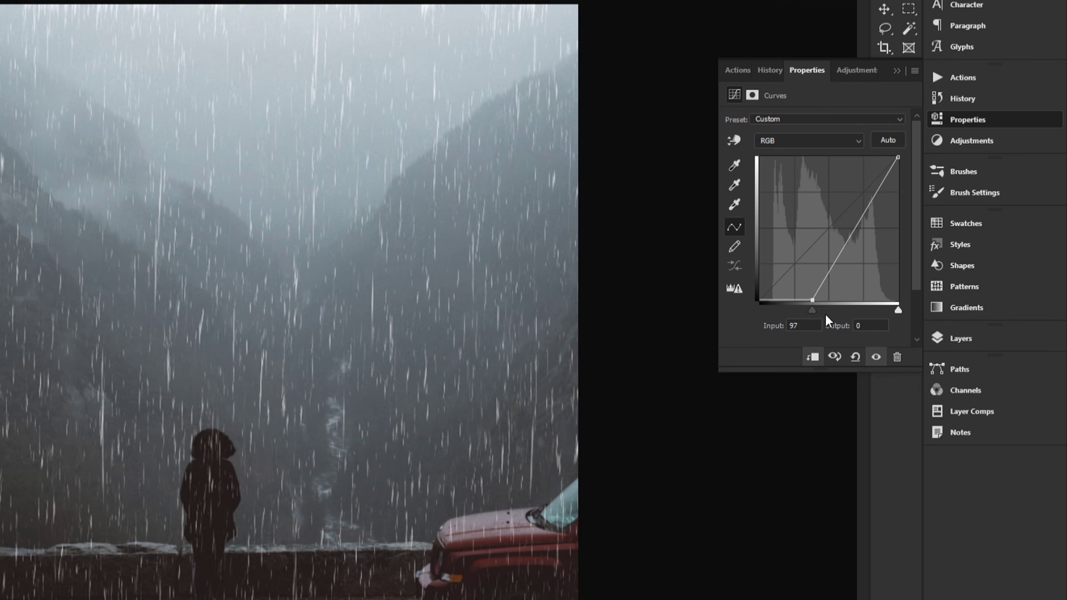
pyautogui.click(810, 326)
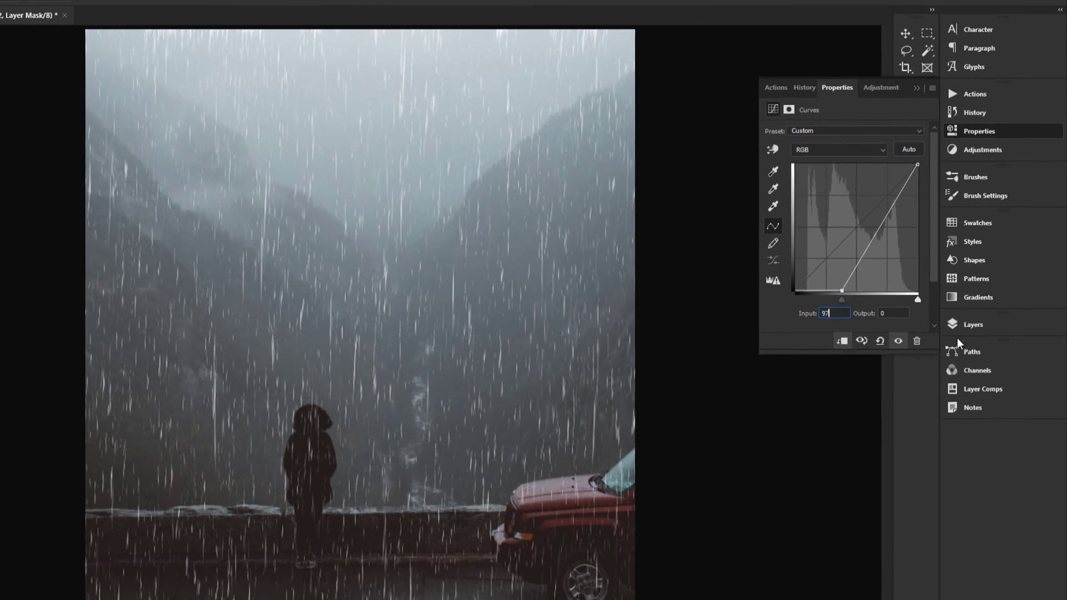
pyautogui.click(957, 338)
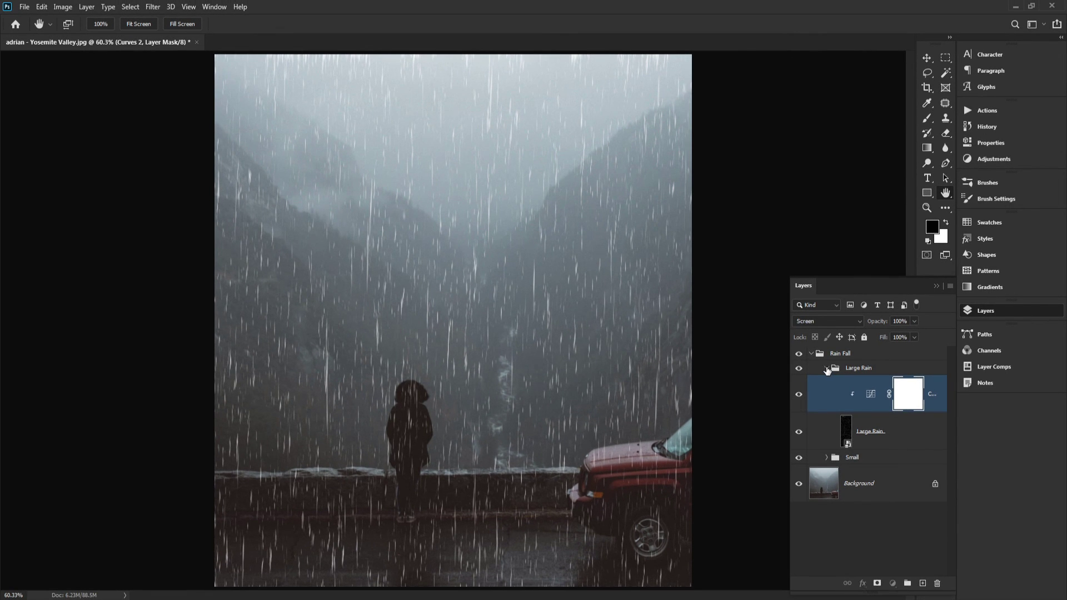
# Step: Examine the rain over the mountains, figure, wall and car at 100% zoom, and collapse the Large Rain and Rain Fall groups
pyautogui.click(827, 368)
pyautogui.click(101, 23)
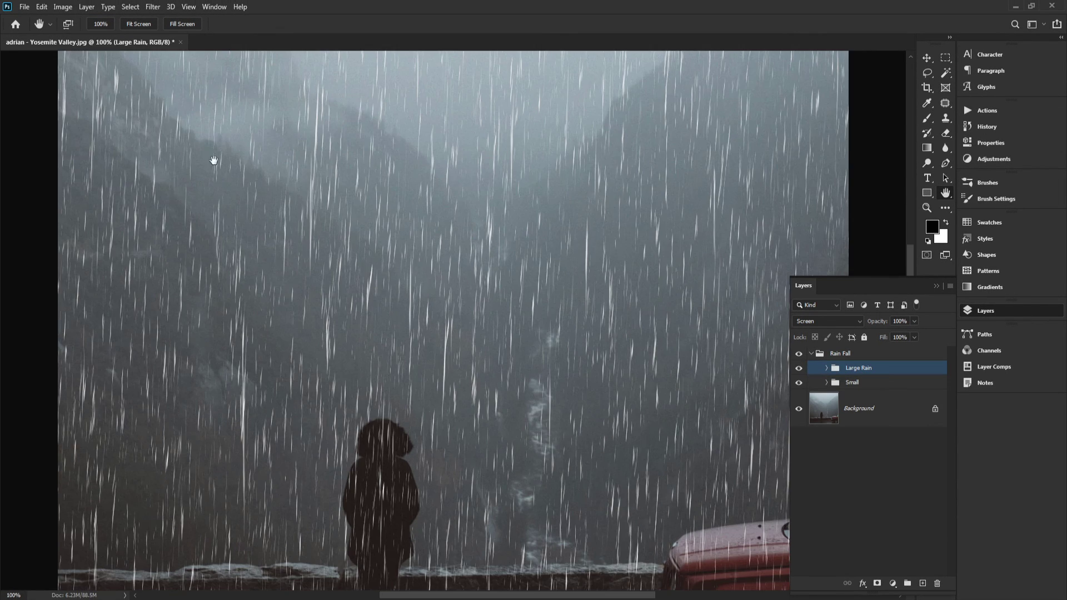
pyautogui.scroll(-5, 367, 128)
pyautogui.scroll(5, 409, 176)
pyautogui.hscroll(-2, 410, 177)
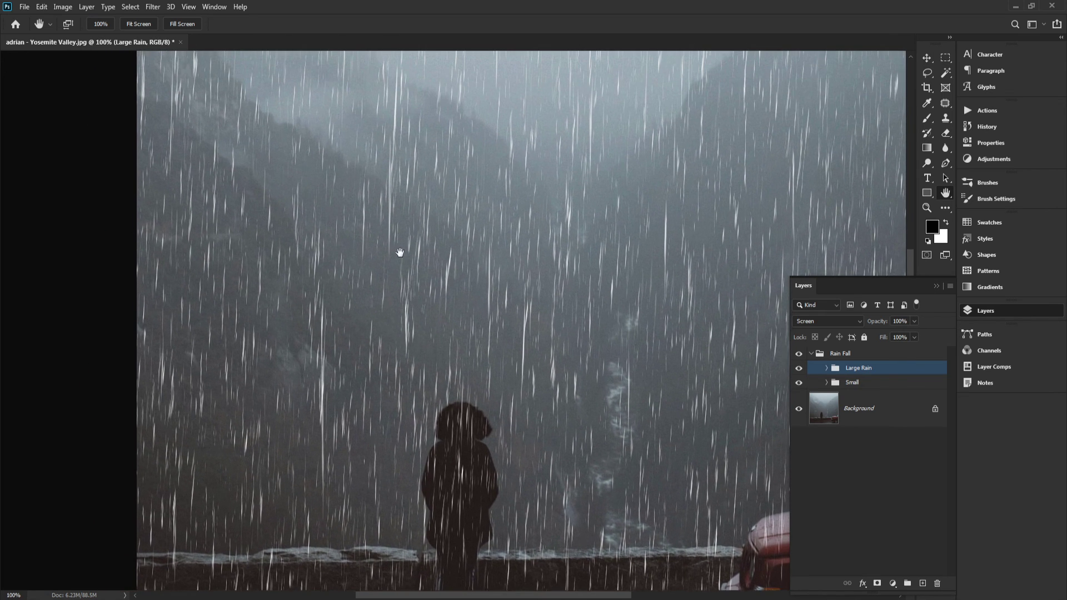
pyautogui.moveTo(399, 253); pyautogui.dragTo(412, 91)
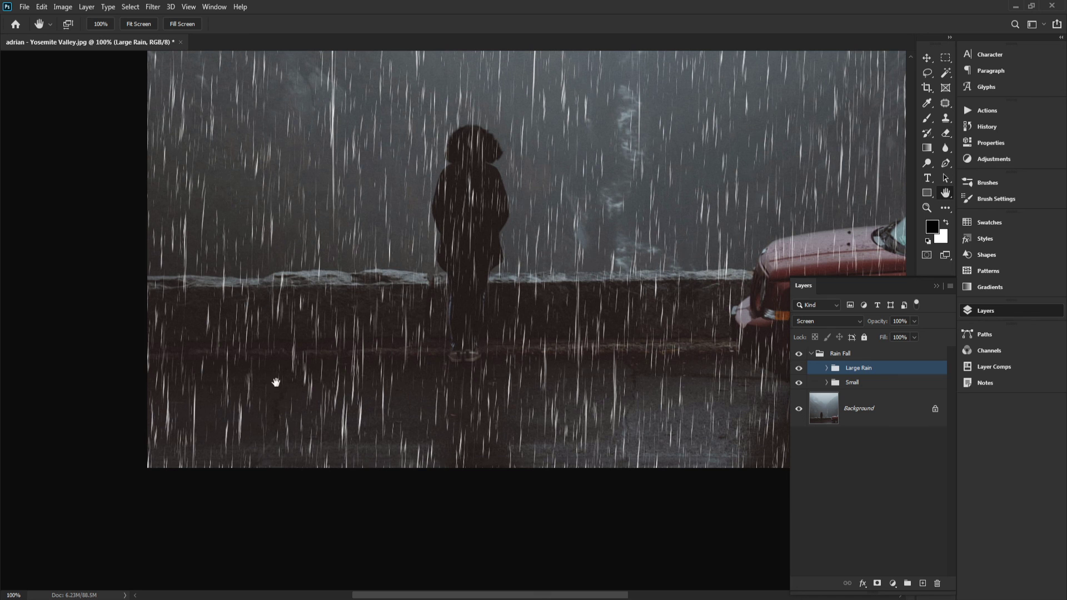
pyautogui.hscroll(3, 350, 429)
pyautogui.scroll(2, 474, 365)
pyautogui.scroll(2, 443, 267)
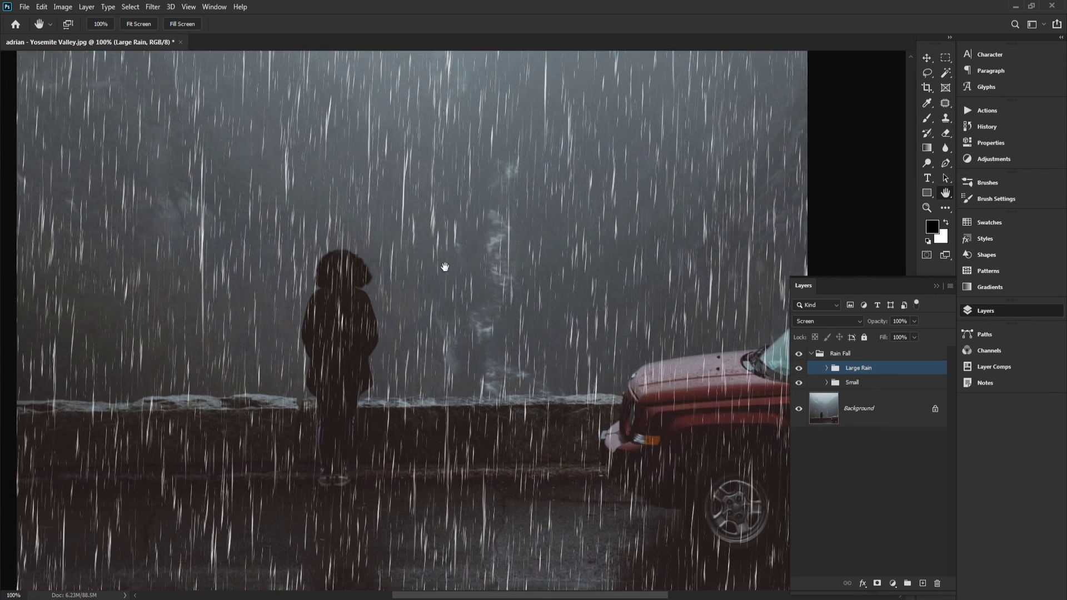
pyautogui.hscroll(-2, 365, 186)
pyautogui.click(134, 25)
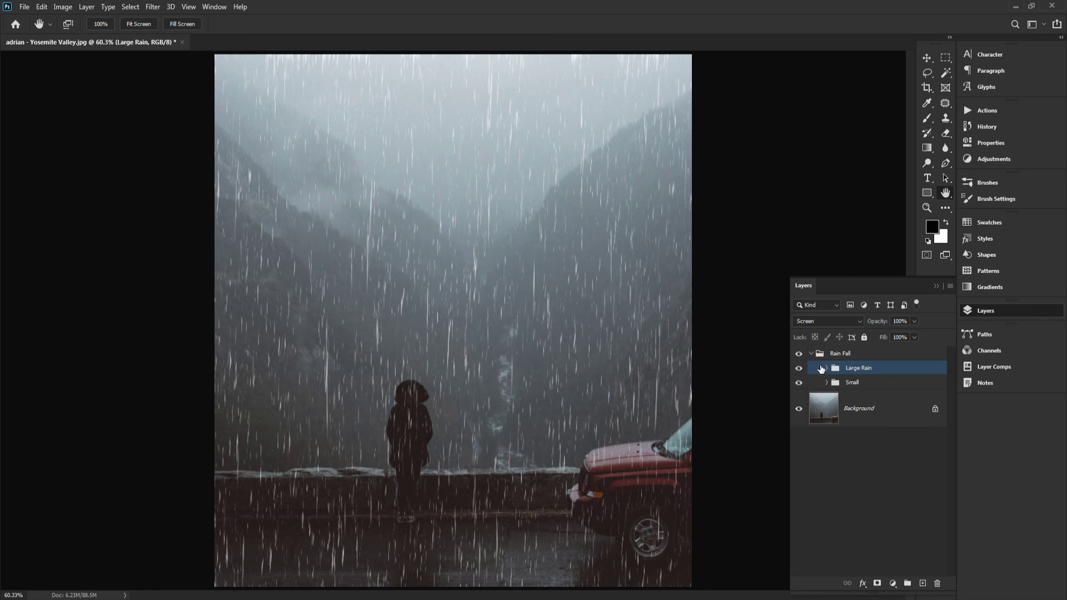
pyautogui.click(812, 354)
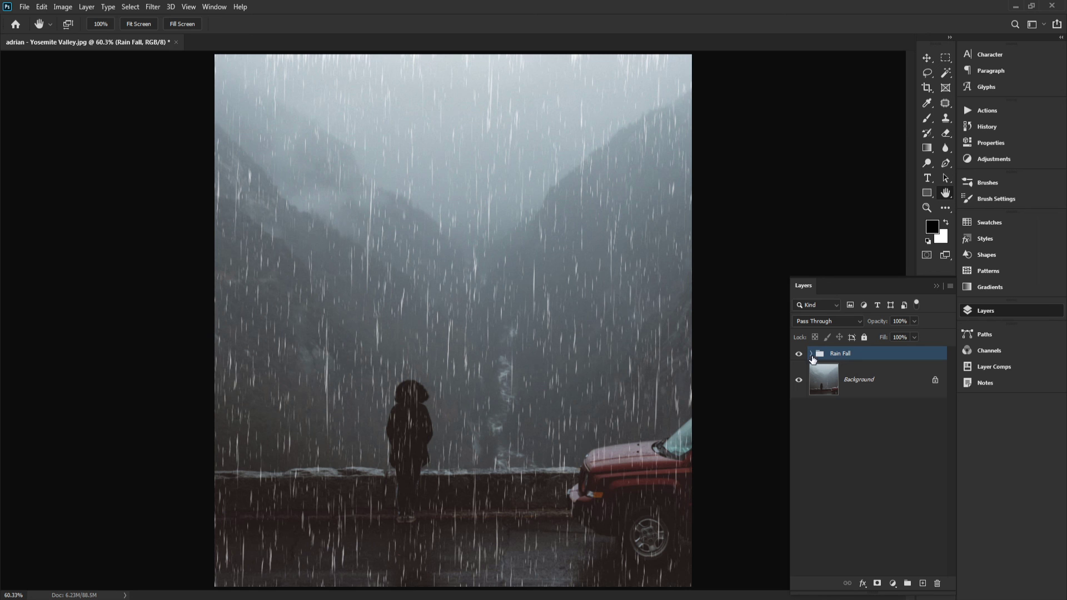
# Step: Save the layered document on the computer as MakeItRain.psd in the Workfiles folder
pyautogui.click(24, 8)
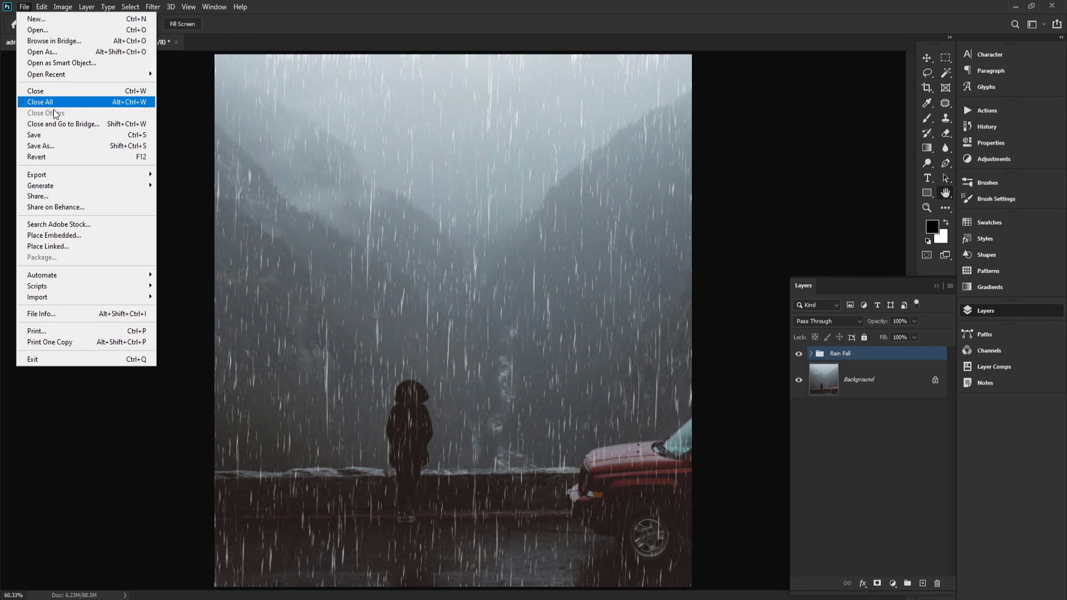
pyautogui.click(25, 144)
pyautogui.click(578, 375)
pyautogui.write('Make')
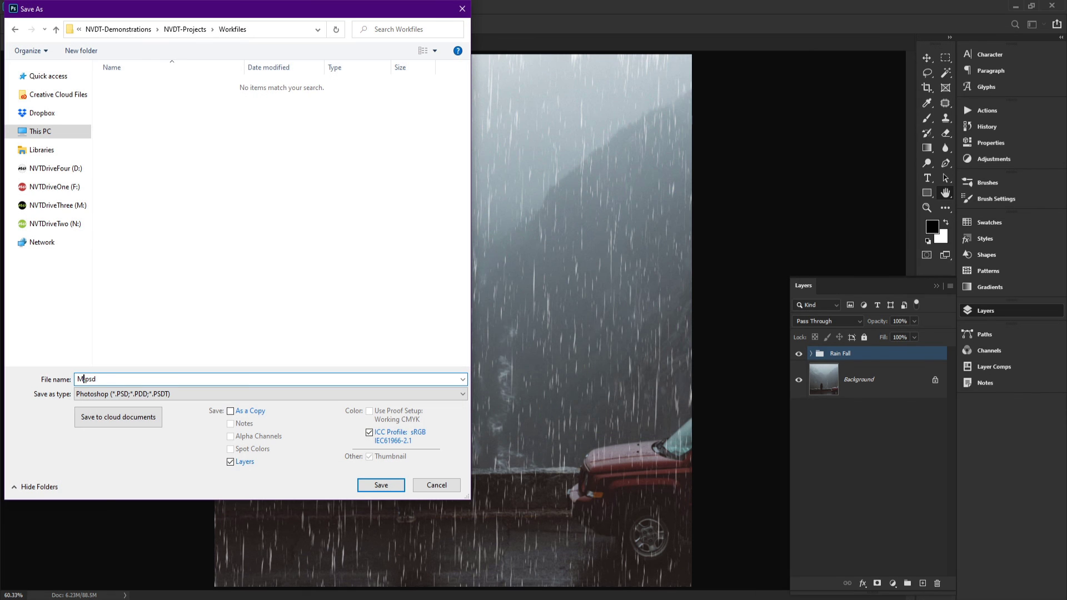
pyautogui.write('ItRain')
pyautogui.click(385, 486)
pyautogui.click(584, 190)
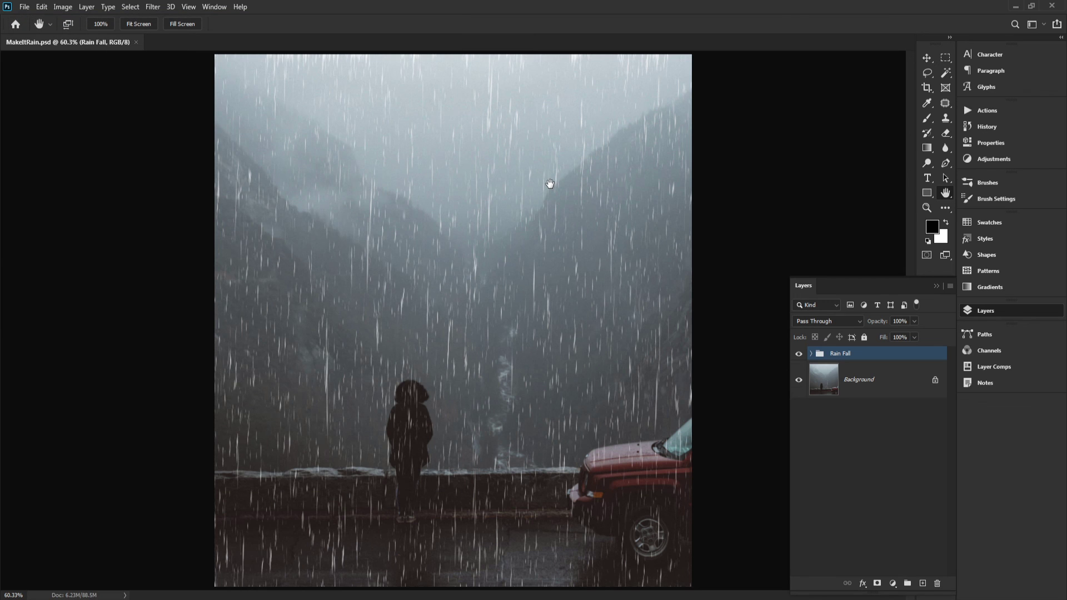
# Step: Save a JPEG copy of the image as MakeItRain.jpg in the Previews folder
pyautogui.hotkey('ctrl', 'shift', 's')
pyautogui.click(577, 376)
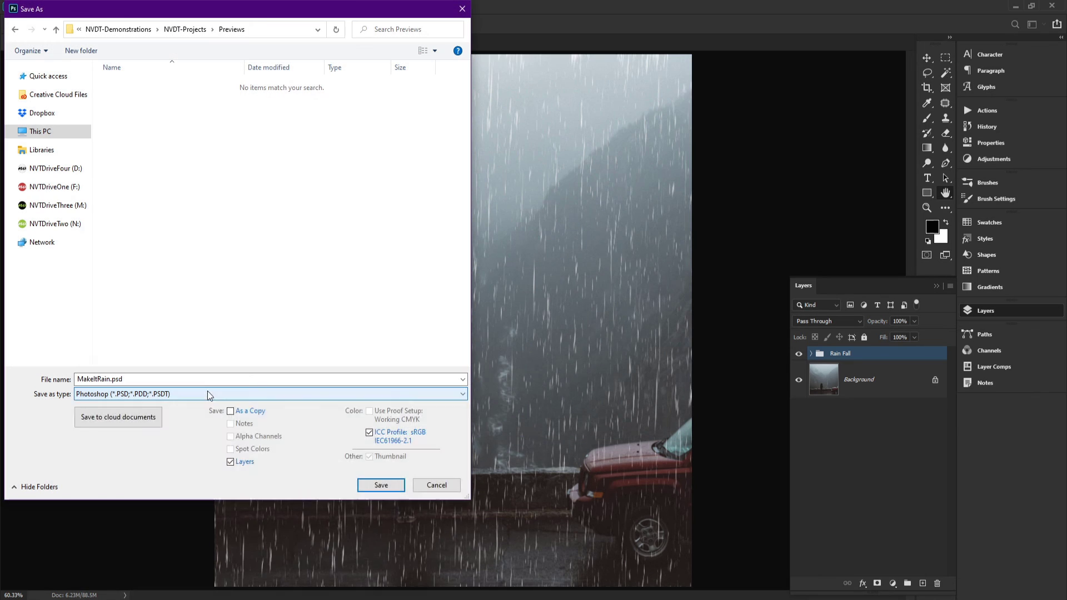
pyautogui.click(208, 392)
pyautogui.click(197, 484)
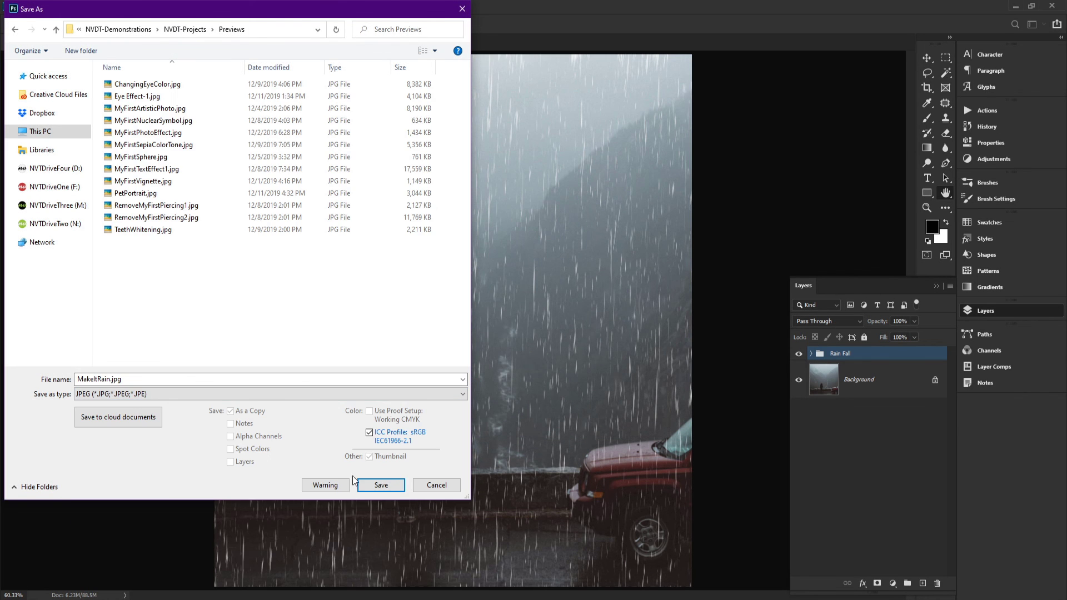
pyautogui.click(377, 484)
pyautogui.click(574, 160)
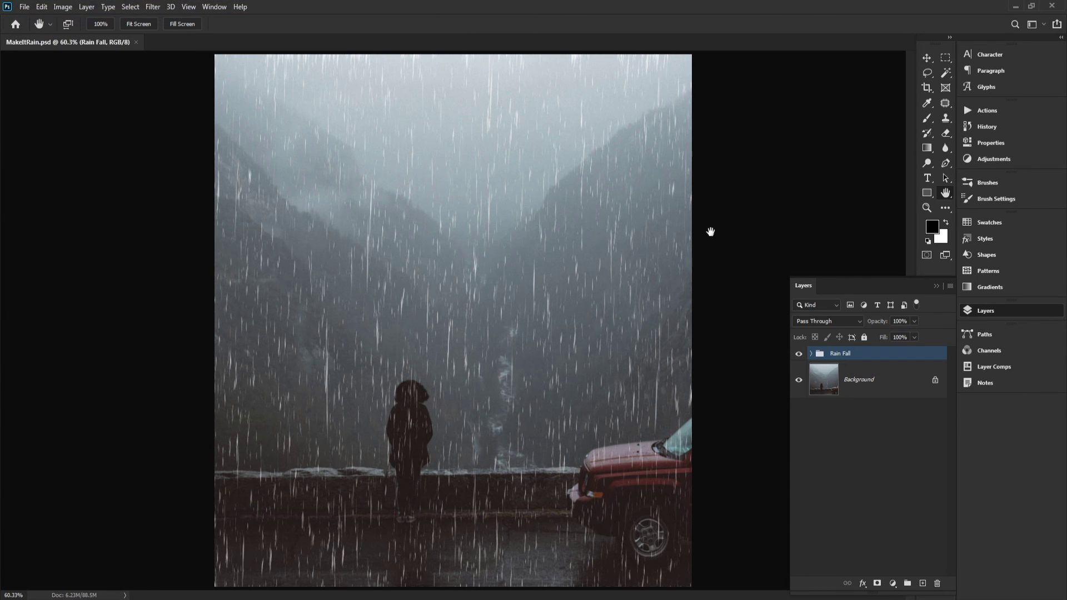